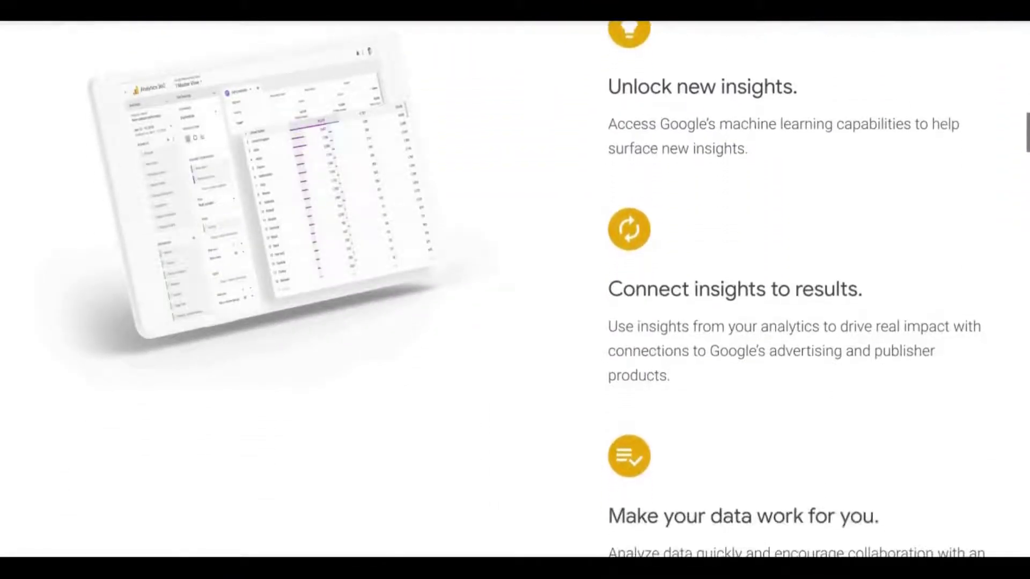
scroll(794, 290, down, 10)
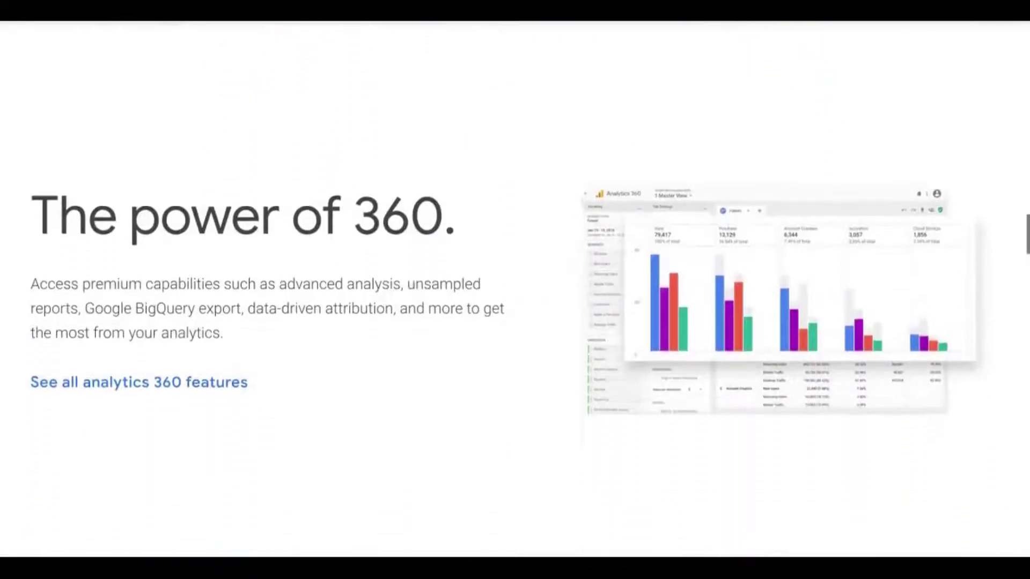
scroll(515, 289, down, 1)
- Scroll the App + Web announcement post and highlight the Analytics 360 page title
scroll(515, 290, up, 2)
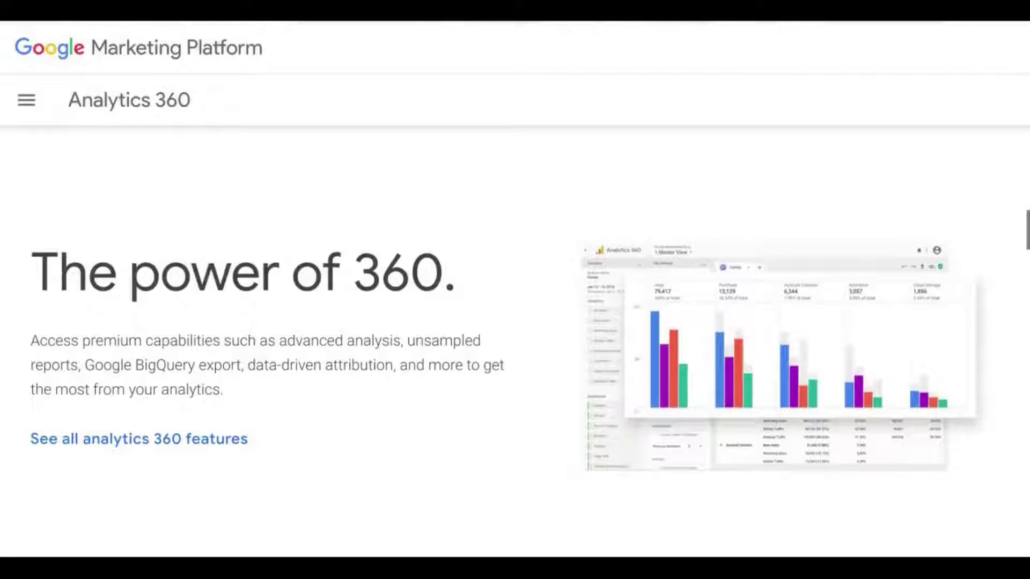
drag(207, 98, 65, 99)
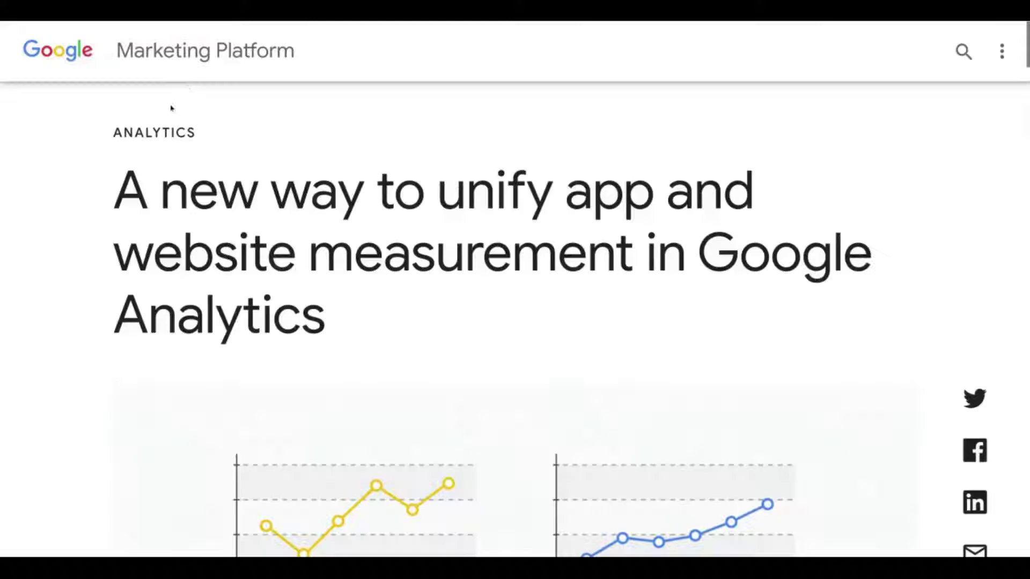
- Scroll further and highlight the article's Jul 31, 2019 publish date
scroll(88, 171, down, 2)
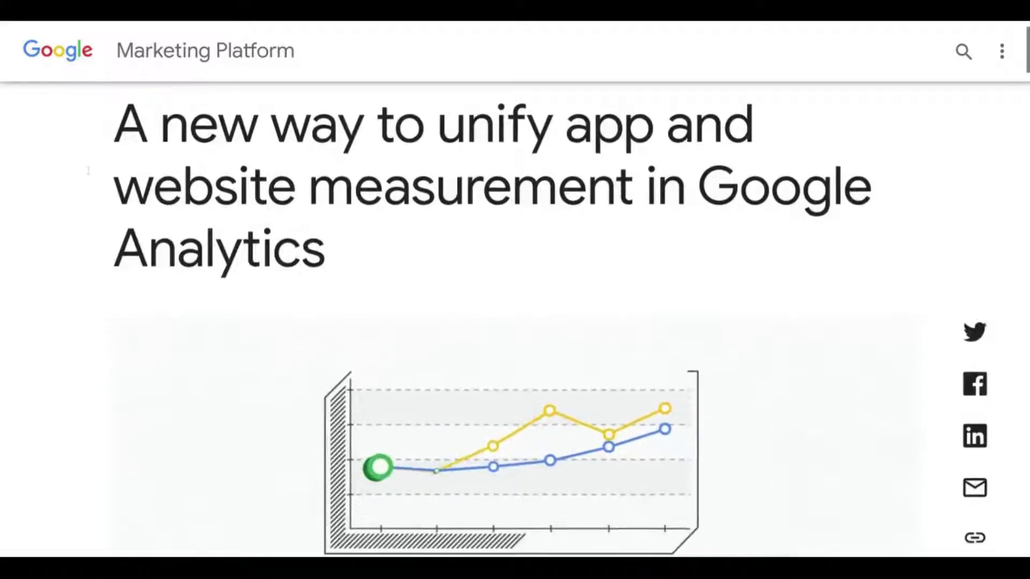
scroll(88, 171, down, 5)
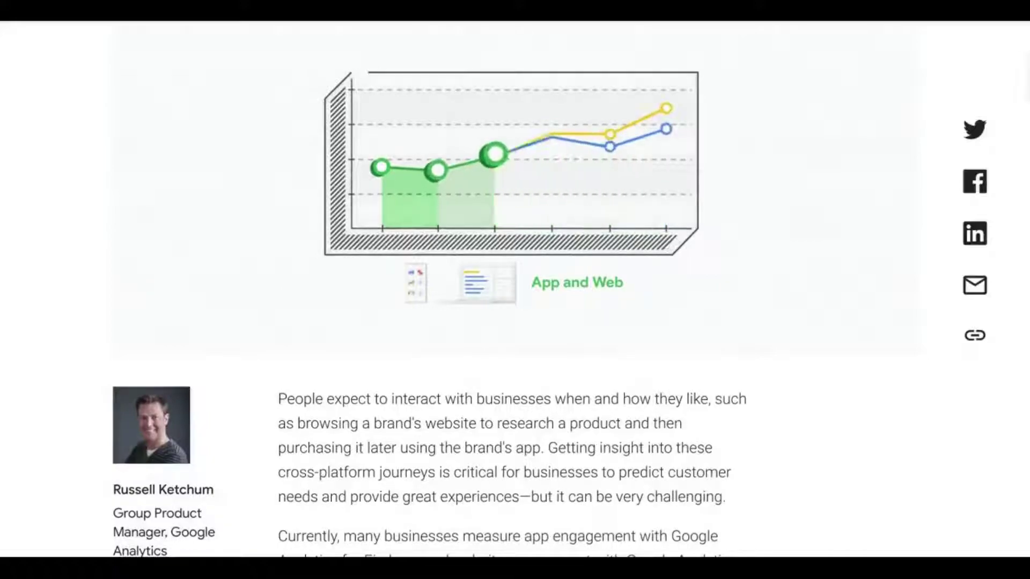
scroll(515, 290, down, 3)
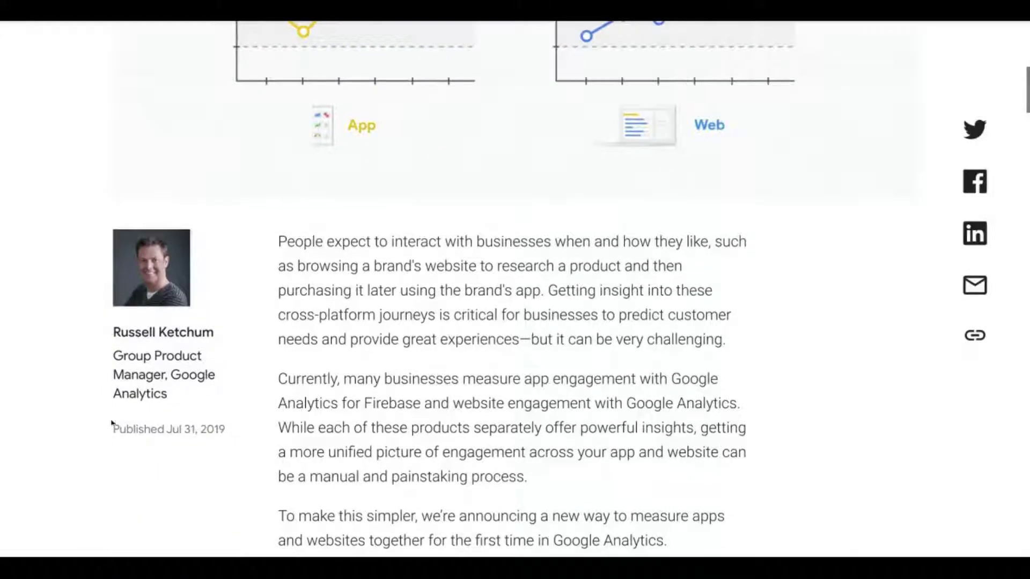
drag(111, 422, 226, 430)
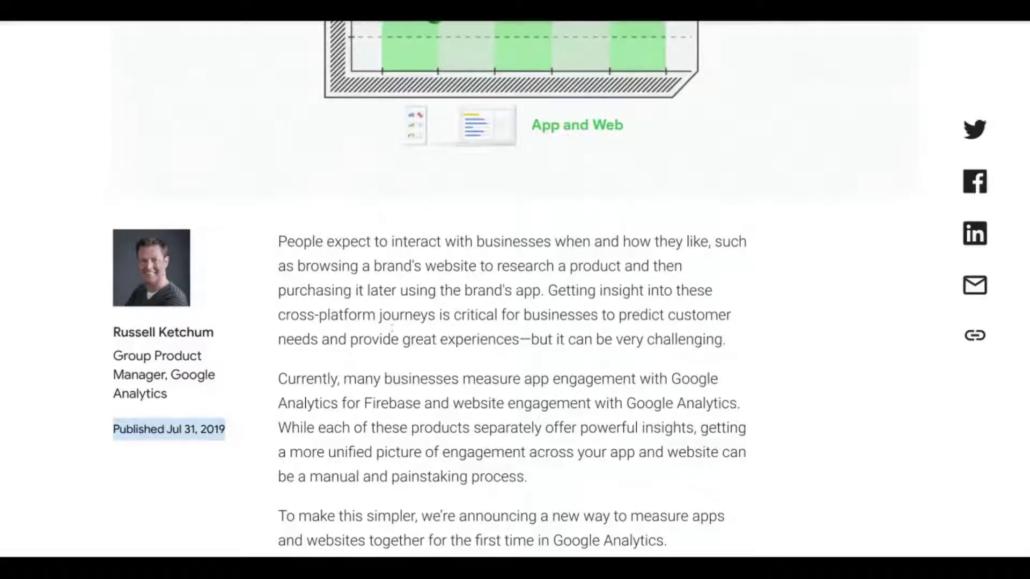
- Scroll down through the rest of the article
scroll(515, 290, down, 5)
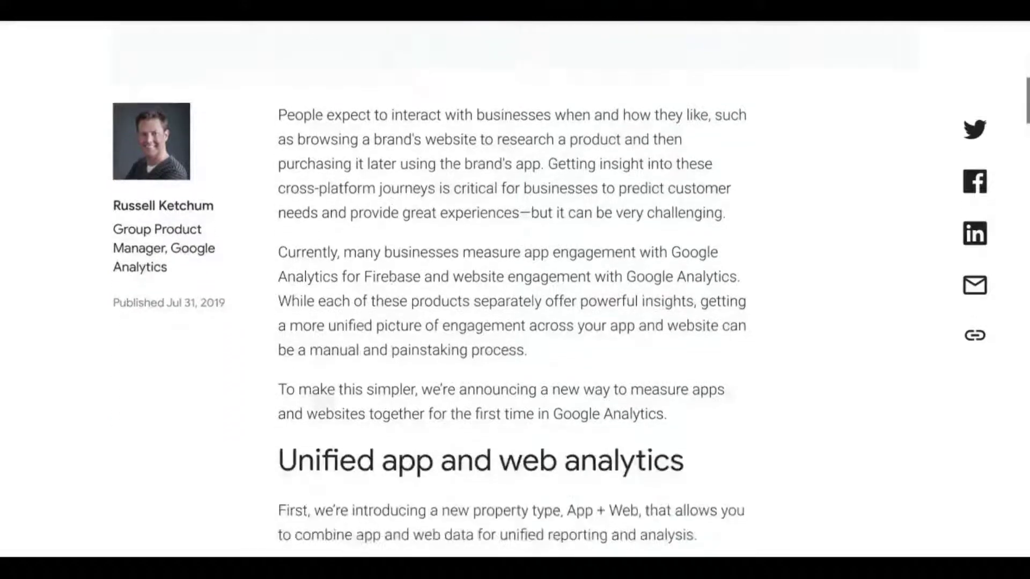
scroll(515, 289, down, 3)
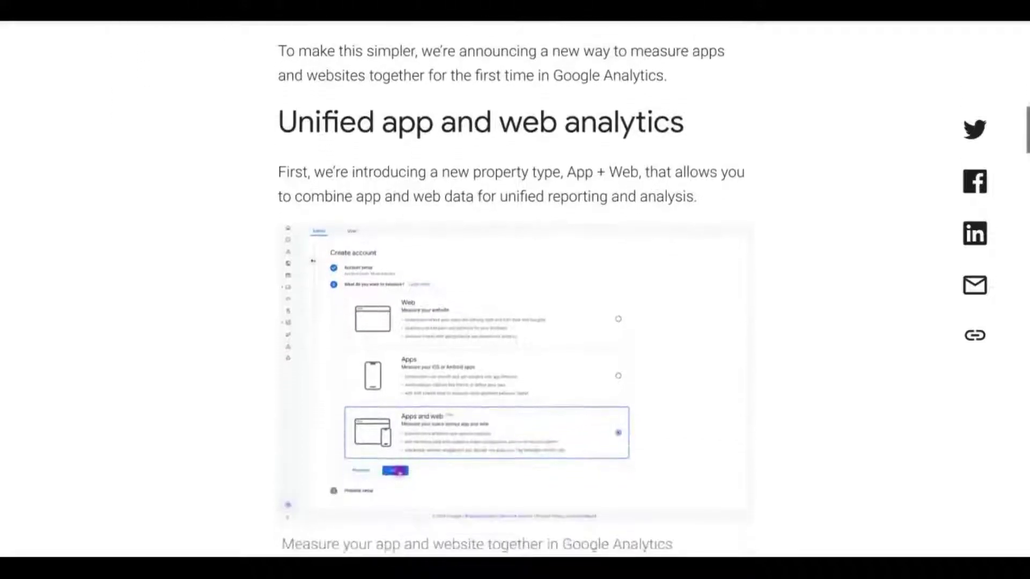
scroll(515, 290, down, 6)
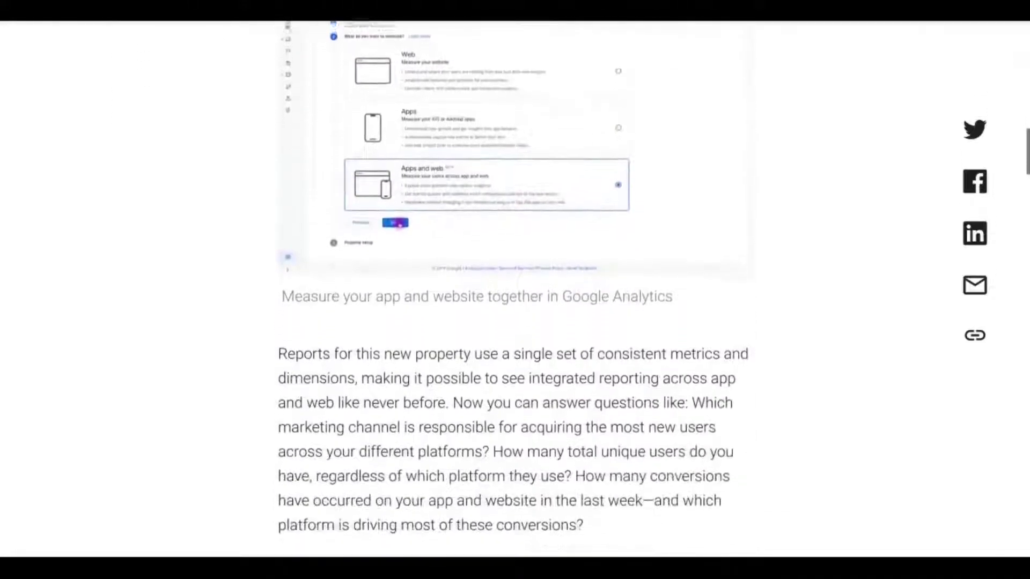
scroll(515, 290, down, 5)
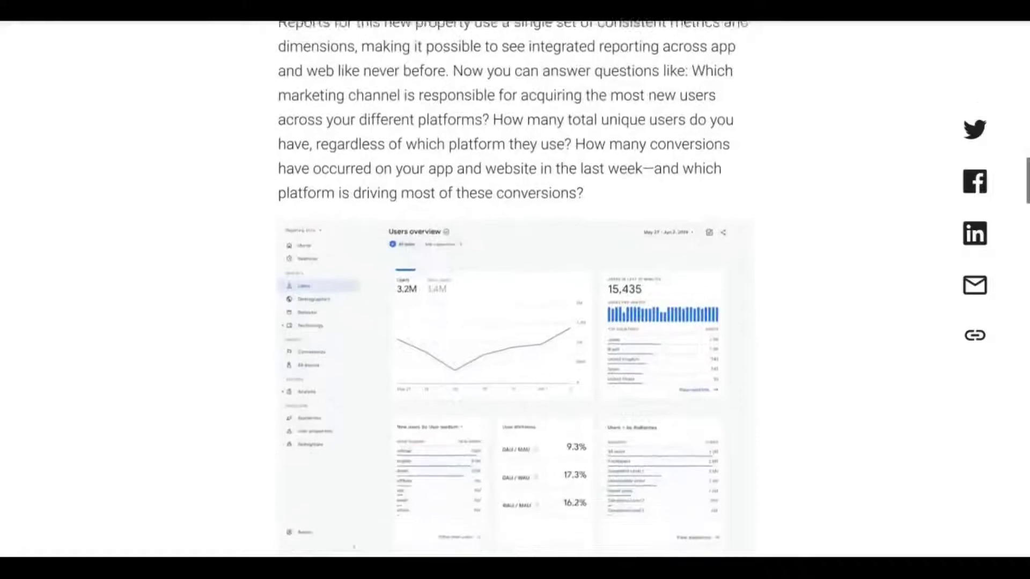
scroll(515, 290, down, 2)
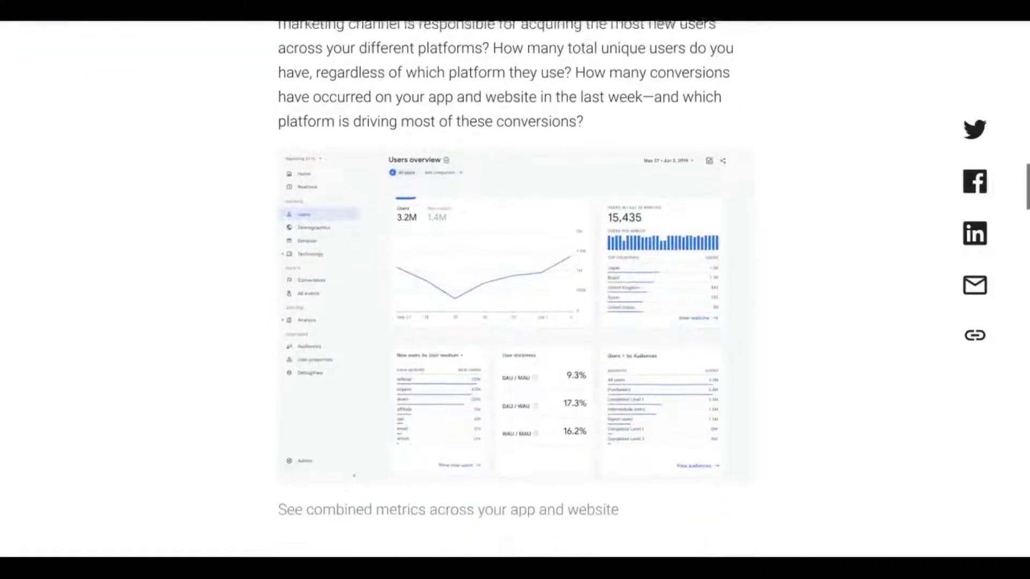
scroll(515, 290, down, 4)
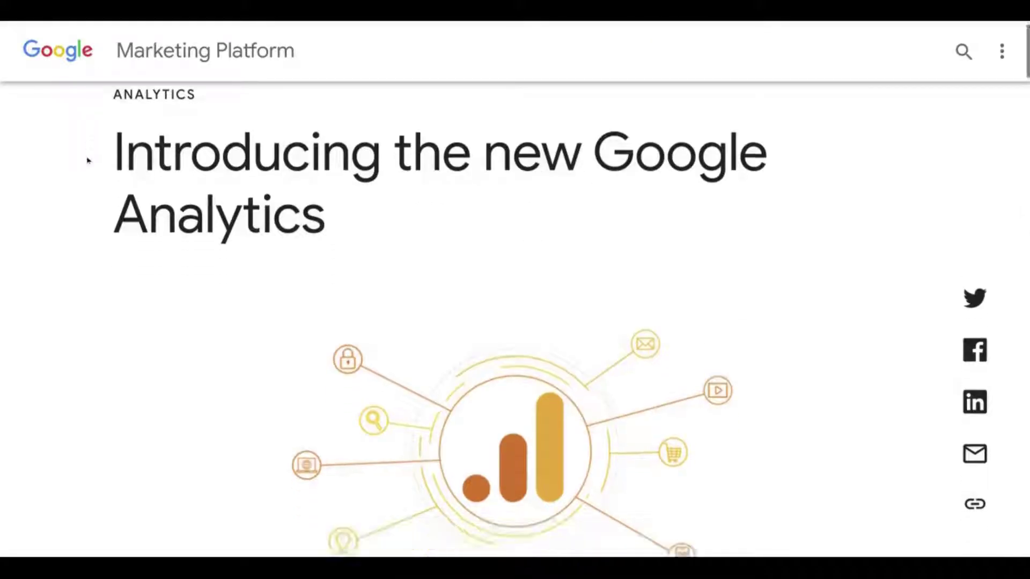
scroll(87, 160, down, 2)
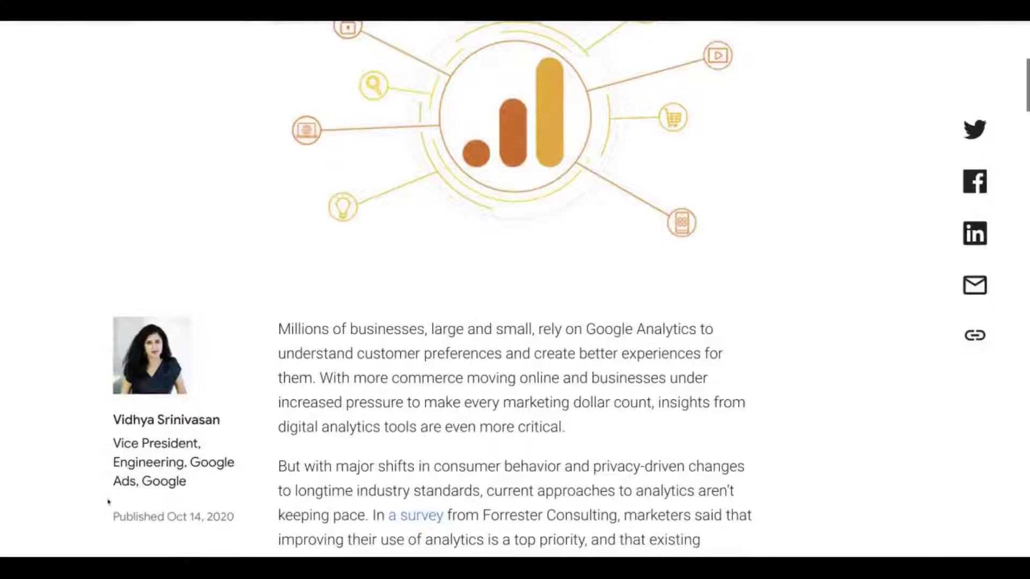
drag(108, 505, 238, 524)
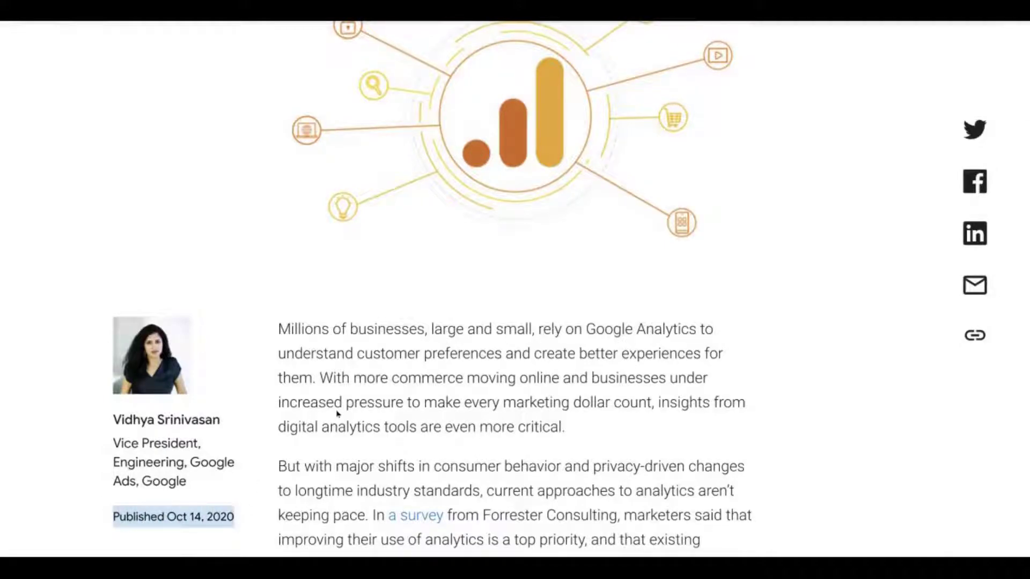
scroll(337, 414, down, 4)
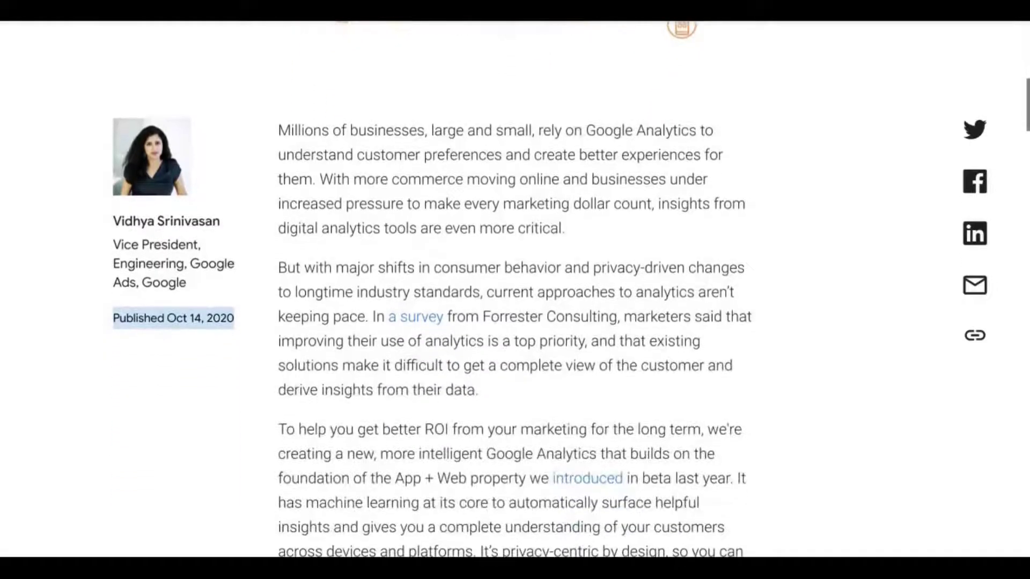
scroll(243, 359, down, 4)
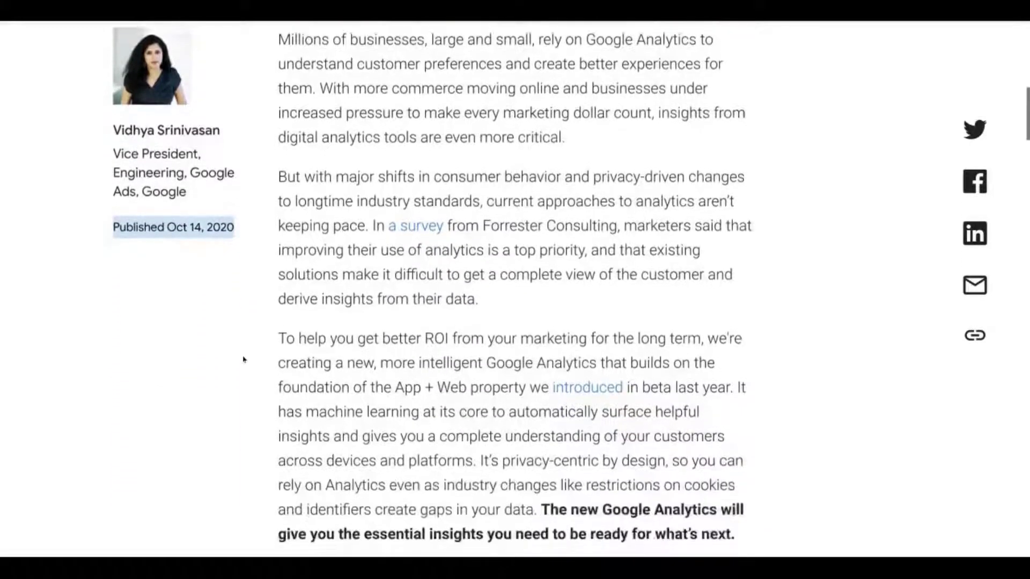
scroll(243, 359, down, 5)
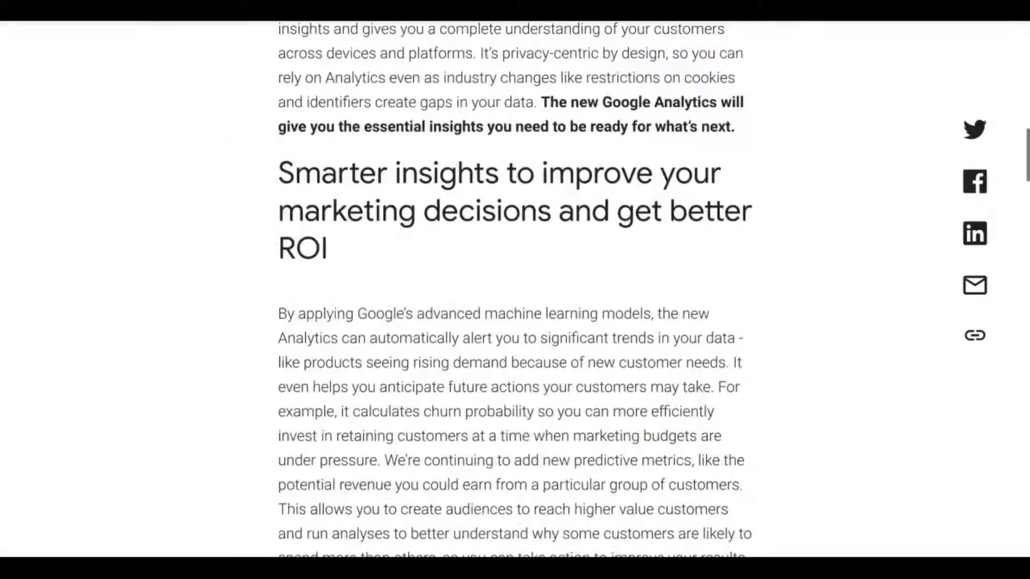
scroll(514, 290, down, 15)
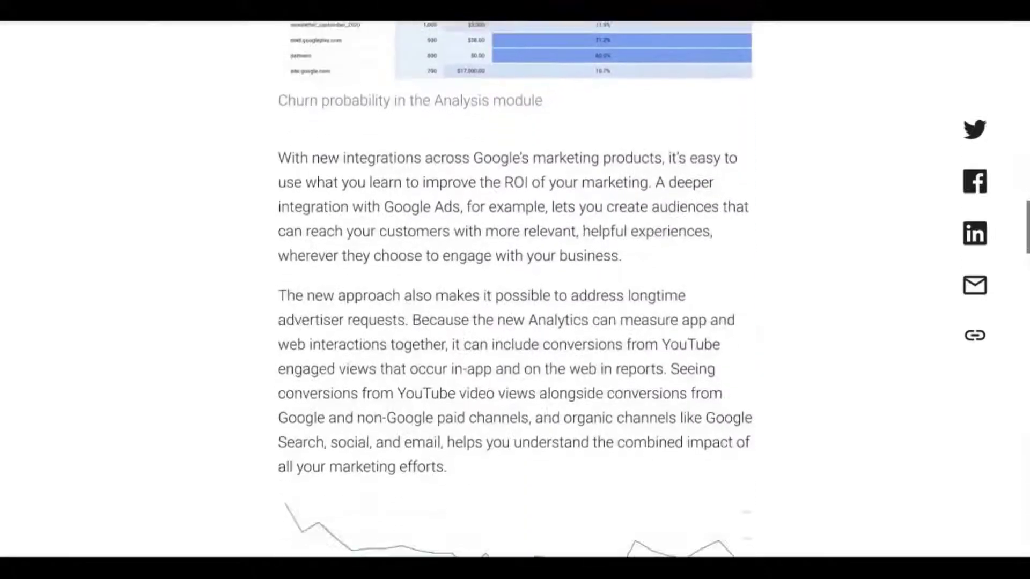
scroll(514, 290, down, 15)
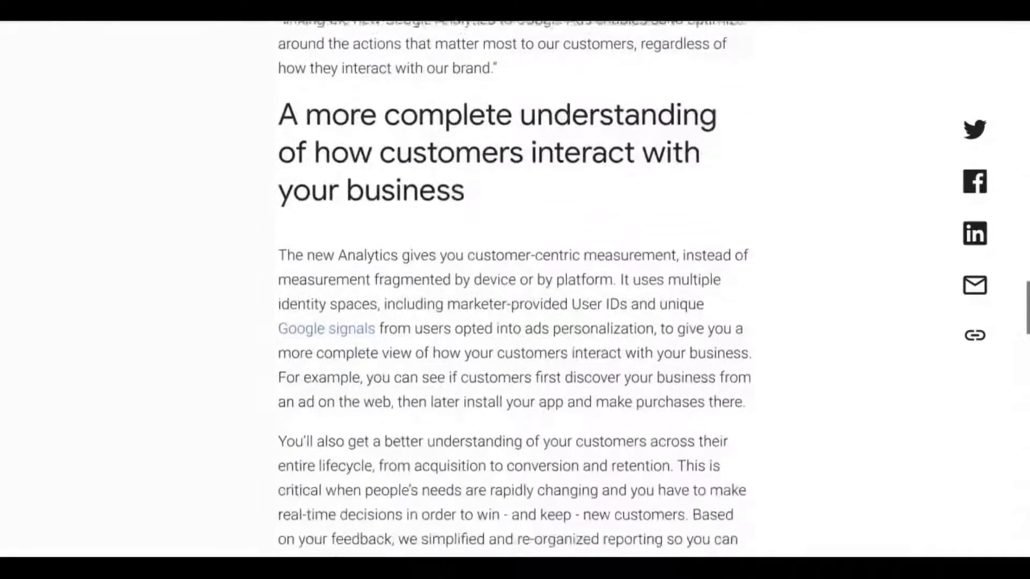
scroll(514, 290, down, 20)
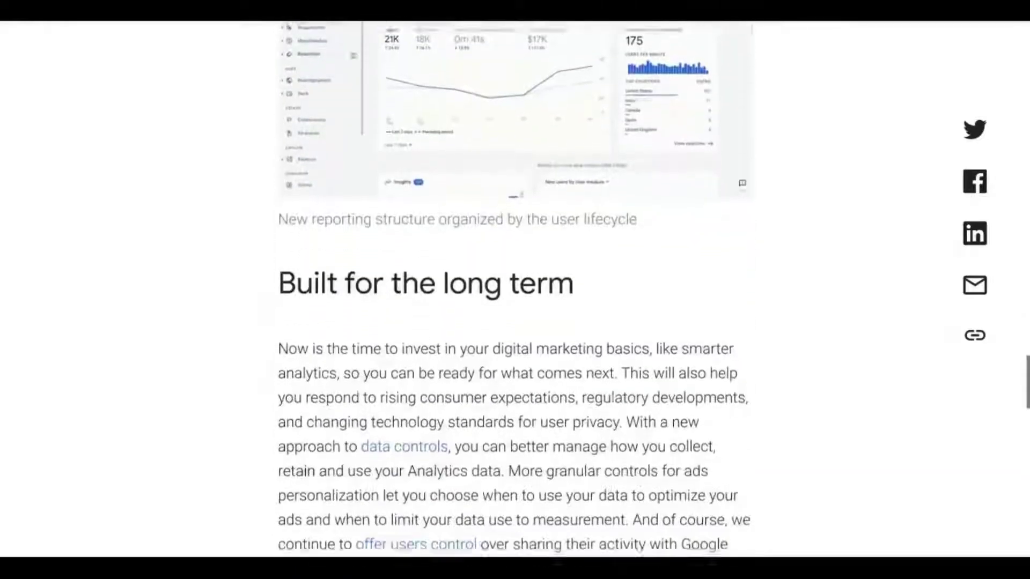
scroll(513, 289, down, 6)
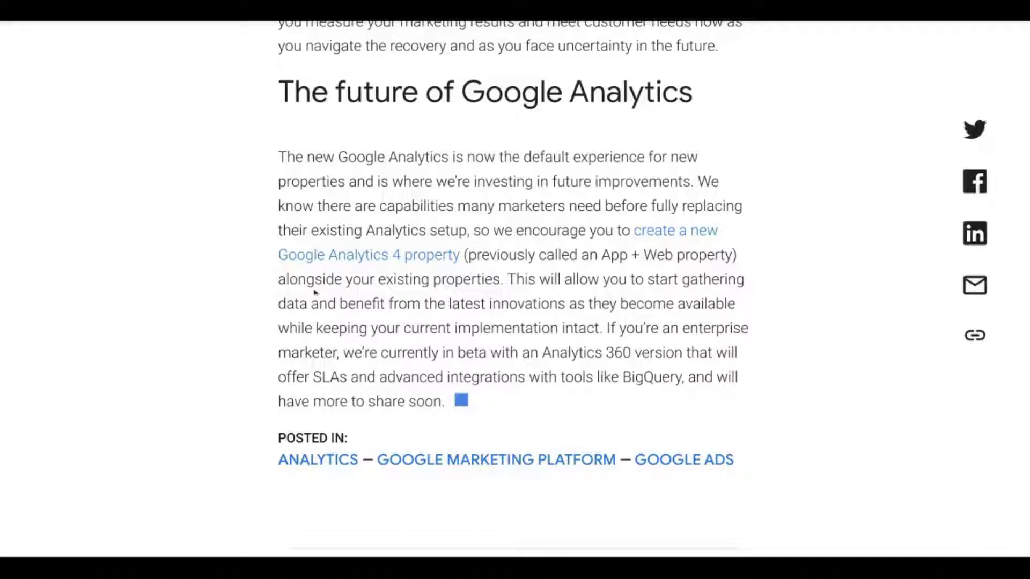
- Open the GA4 property setup guide and highlight the passages on running Universal Analytics alongside GA4
click(665, 231)
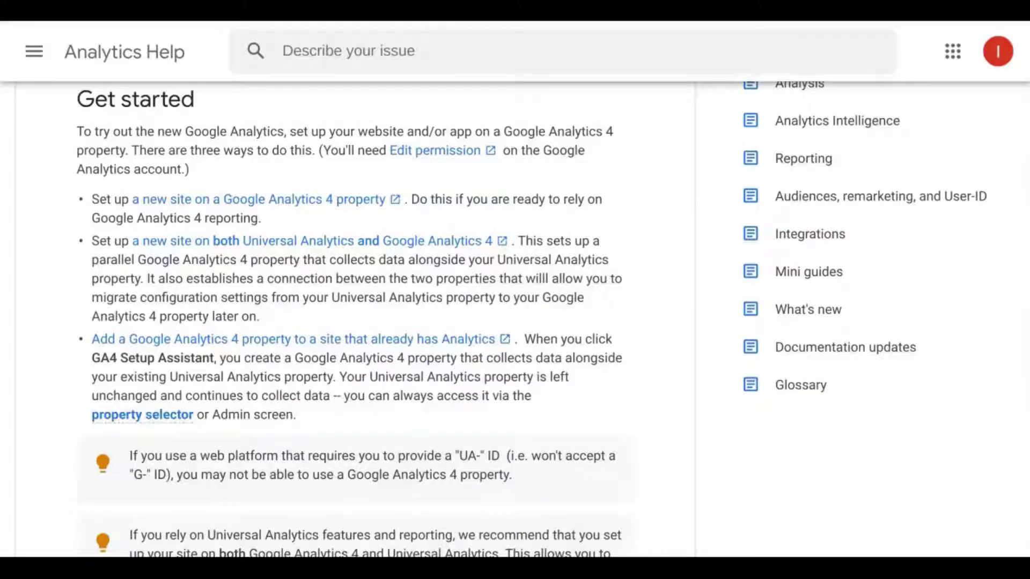
drag(88, 241, 280, 323)
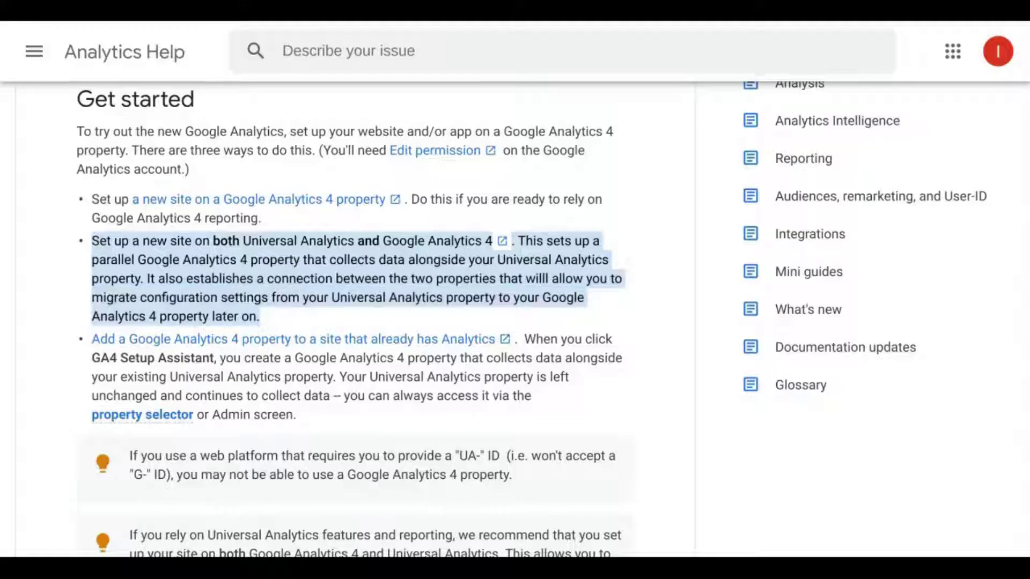
scroll(155, 351, down, 3)
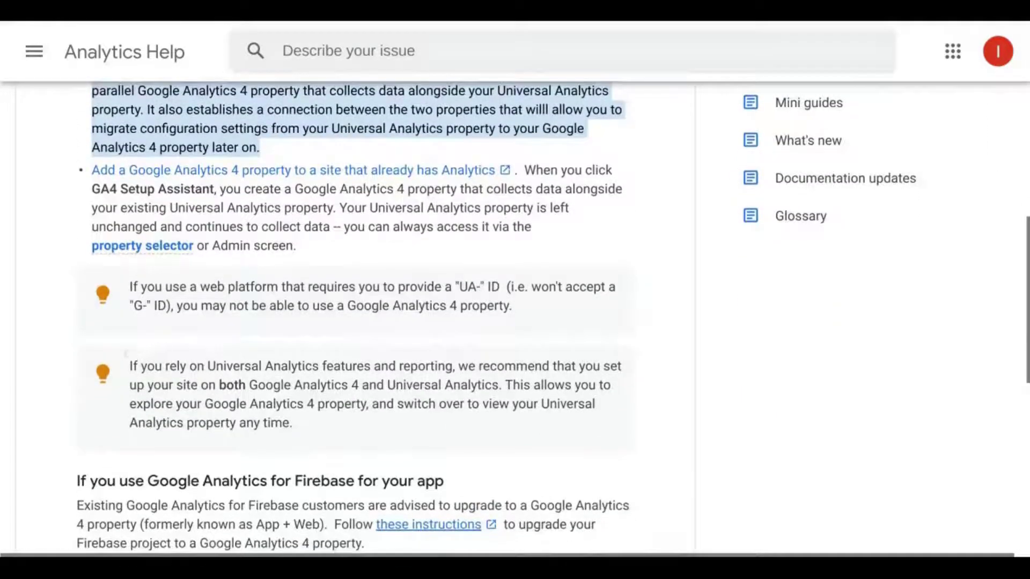
scroll(128, 365, down, 1)
drag(124, 319, 313, 372)
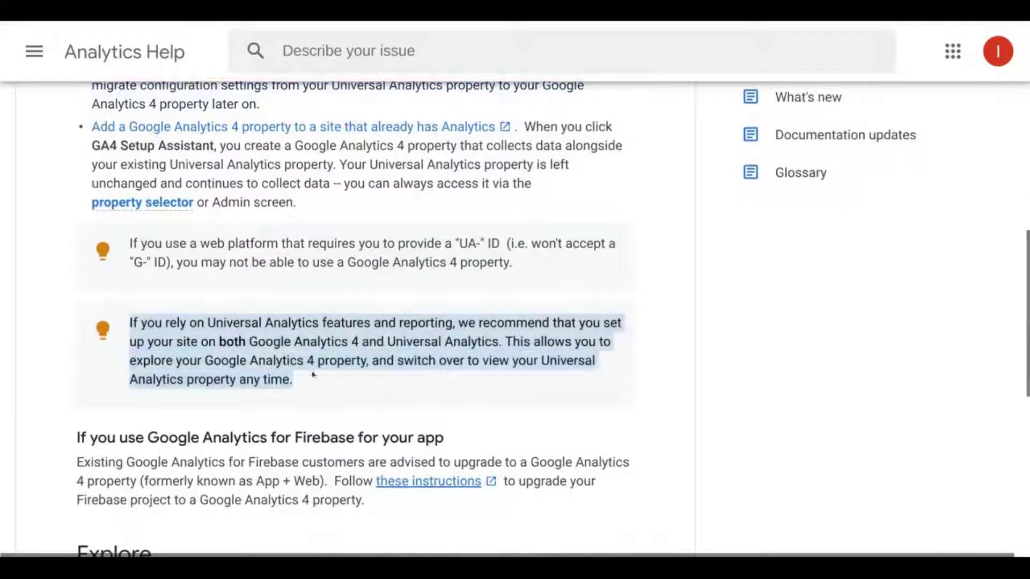
scroll(314, 371, down, 1)
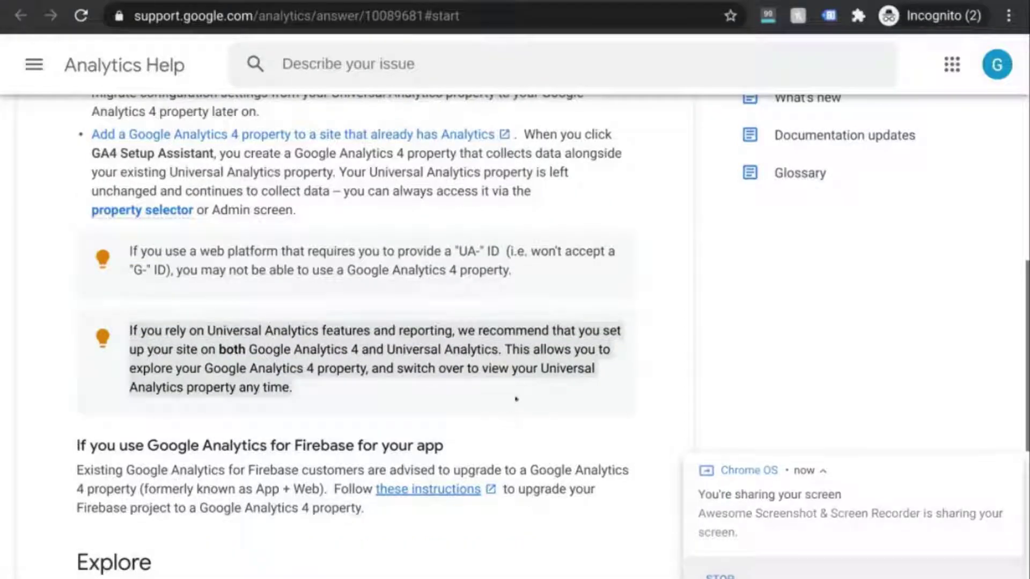
- Go back to Google and load the Google Analytics site from the address bar
key(alt+Left)
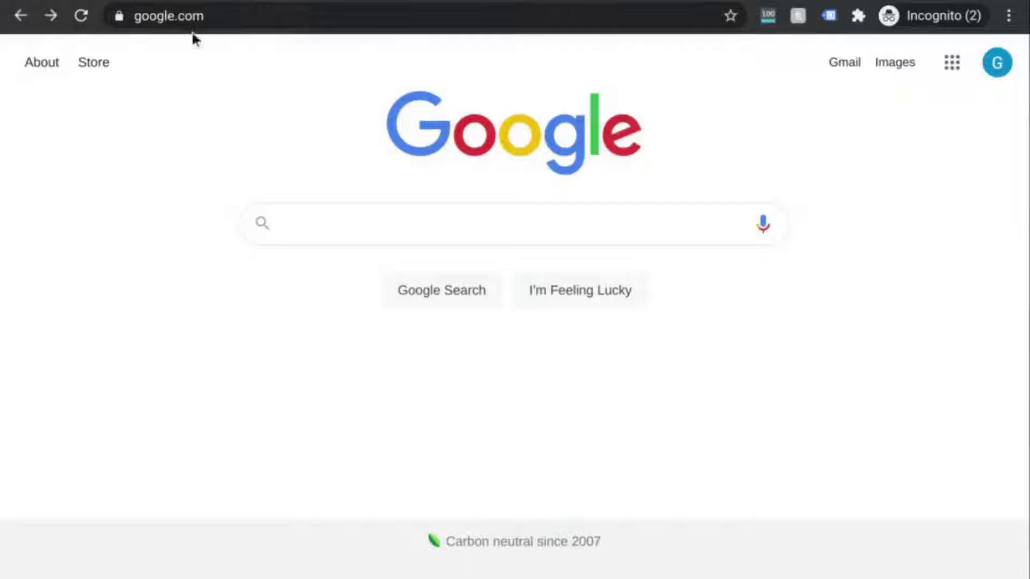
click(142, 12)
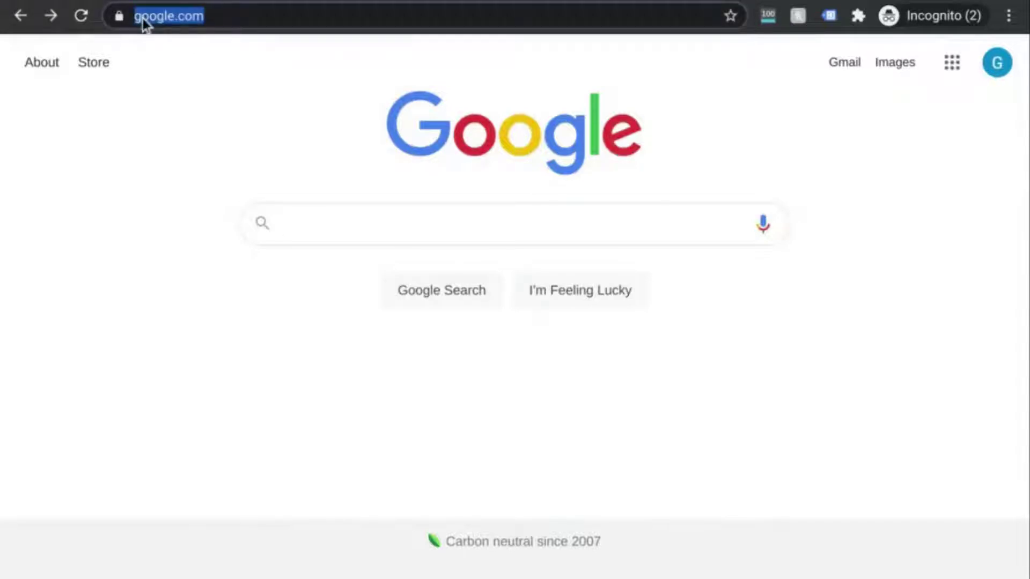
text(analytics.)
key(Return)
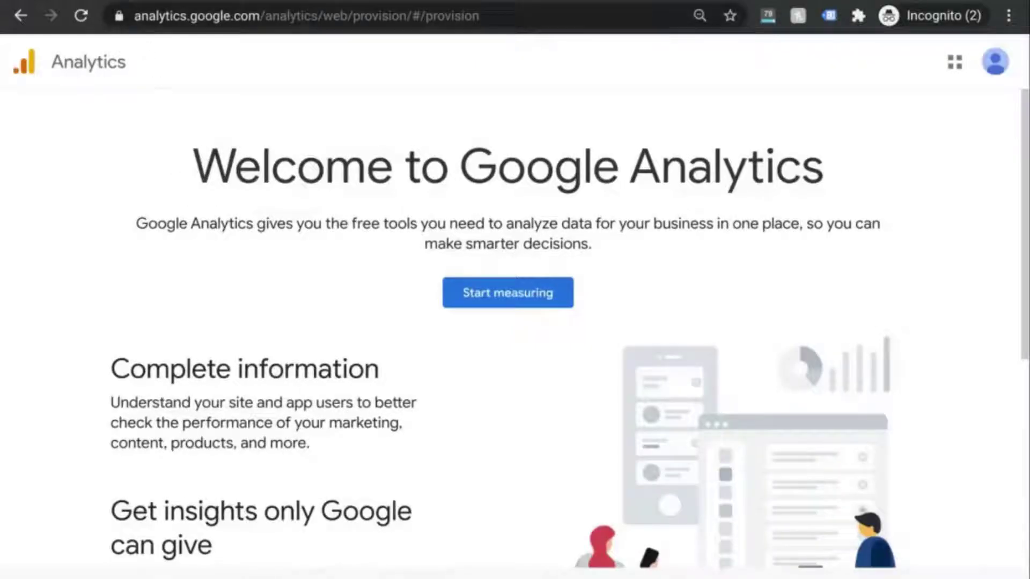
- Start measuring to begin creating a new Analytics account
scroll(326, 207, down, 3)
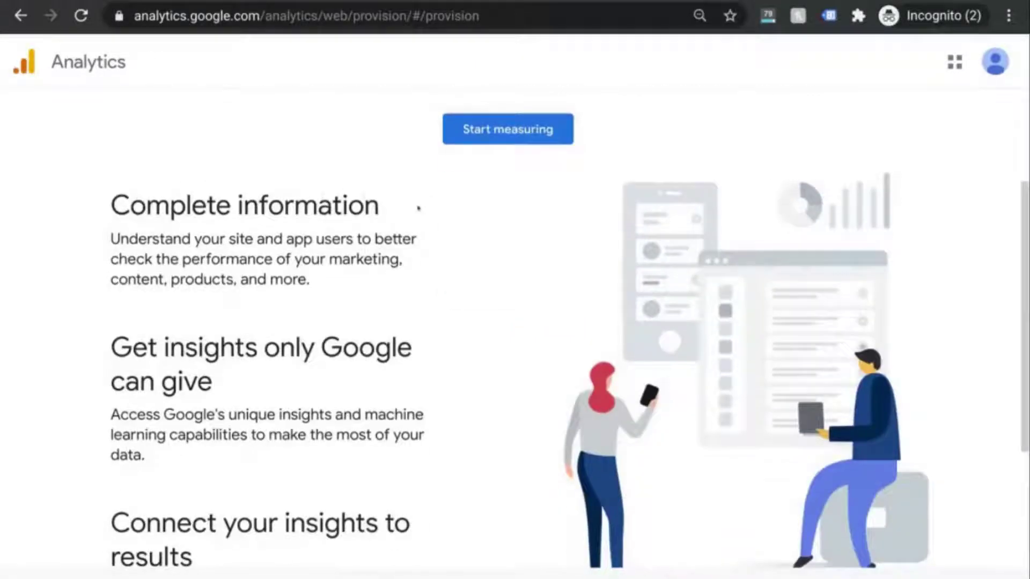
scroll(416, 207, down, 4)
scroll(418, 208, up, 7)
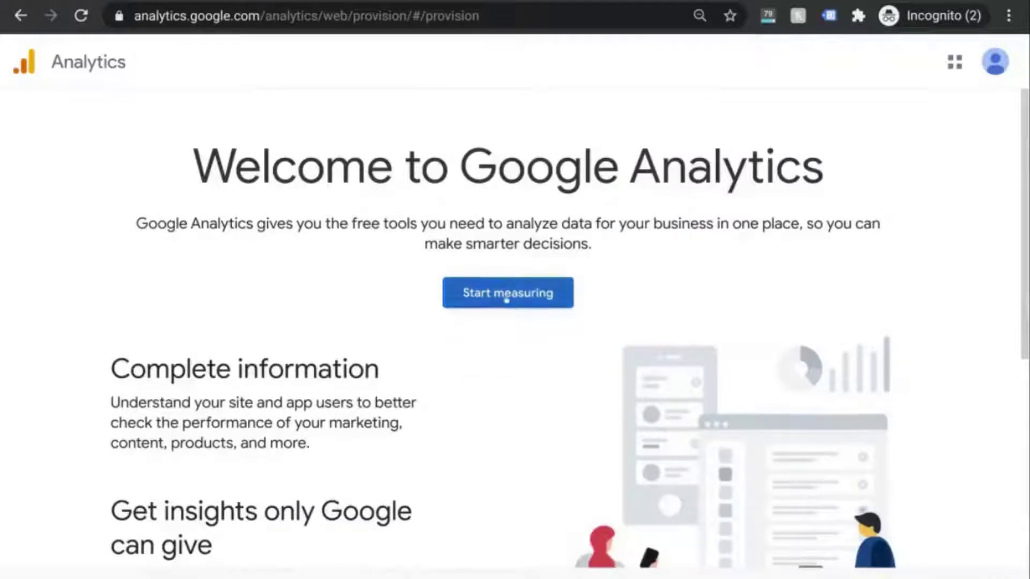
click(505, 298)
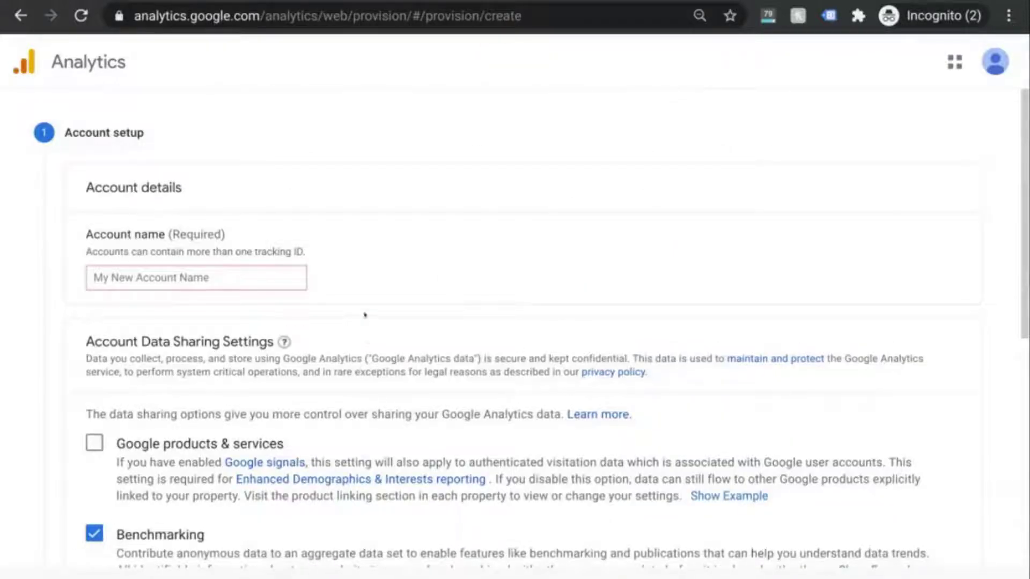
scroll(363, 315, down, 1)
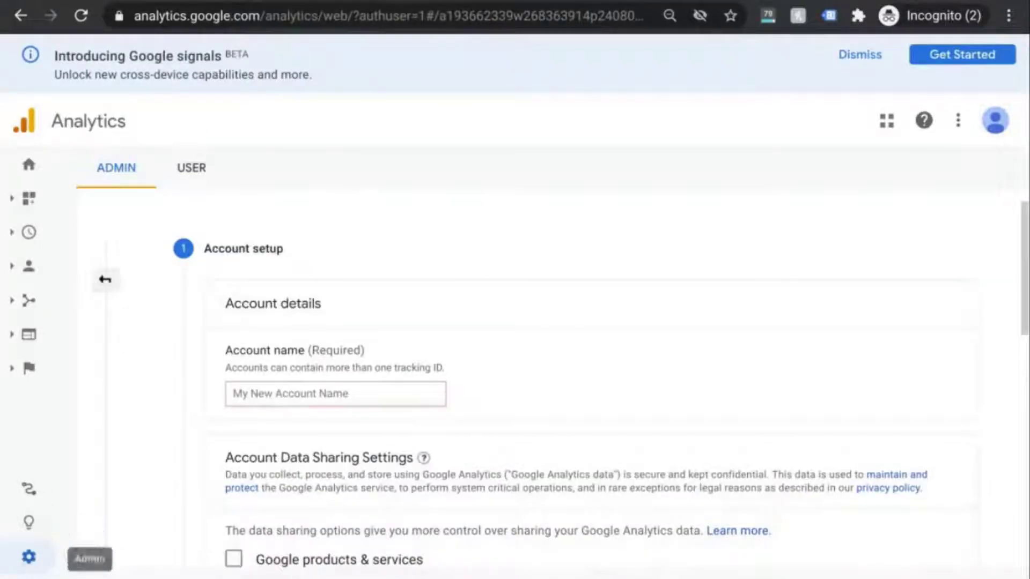
click(29, 558)
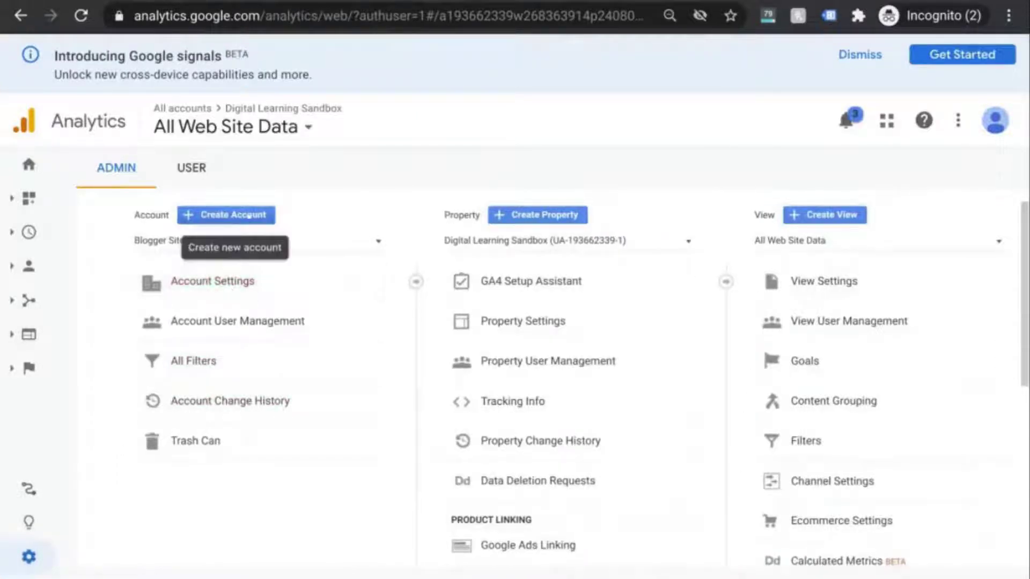
click(246, 216)
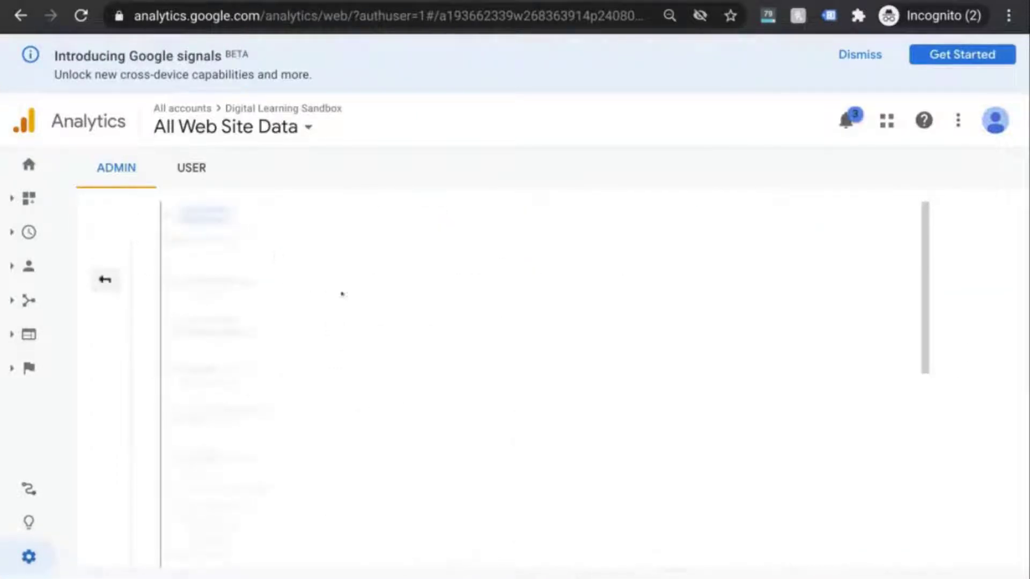
scroll(608, 299, down, 8)
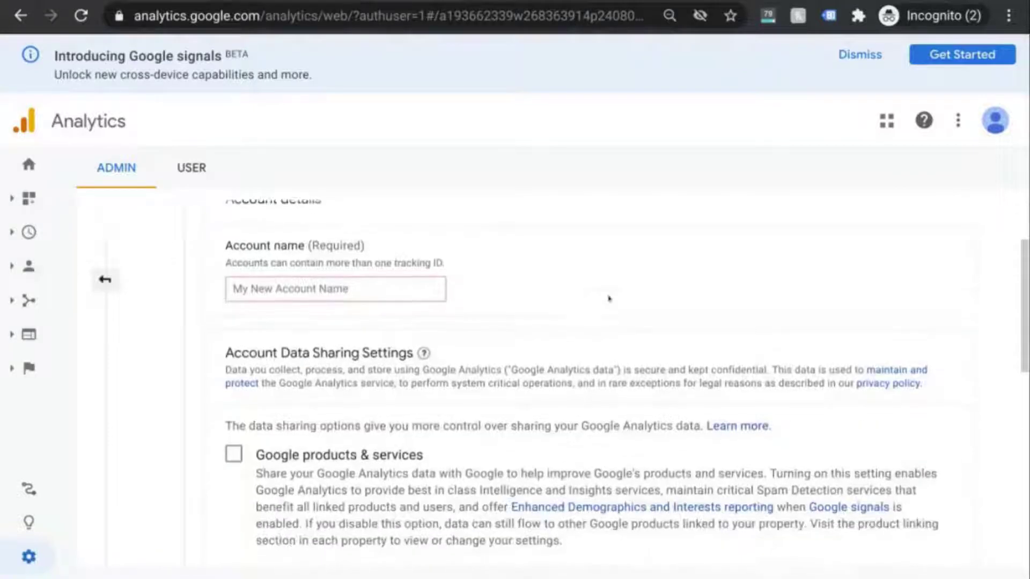
scroll(579, 295, down, 2)
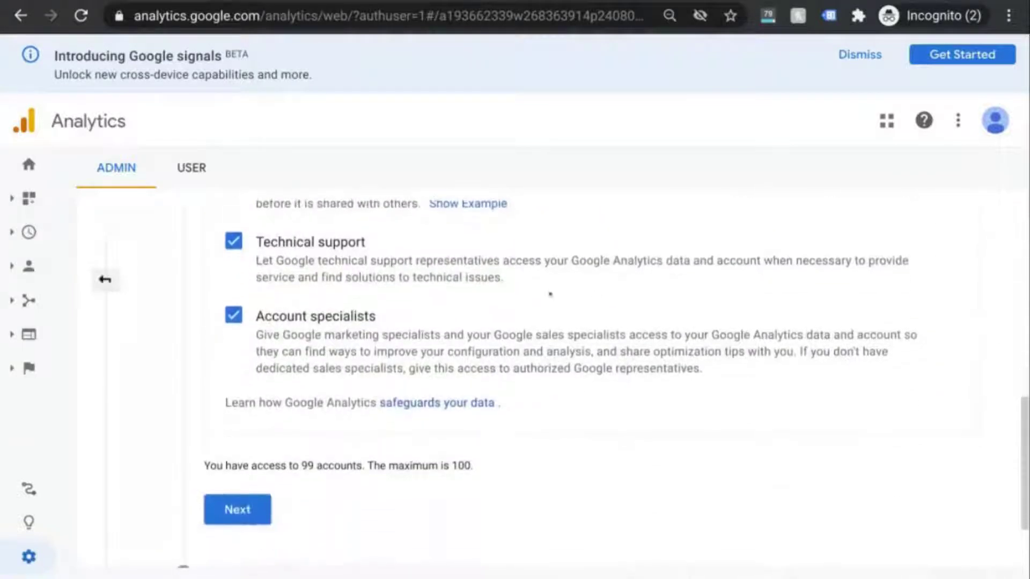
scroll(472, 295, down, 2)
scroll(515, 322, up, 10)
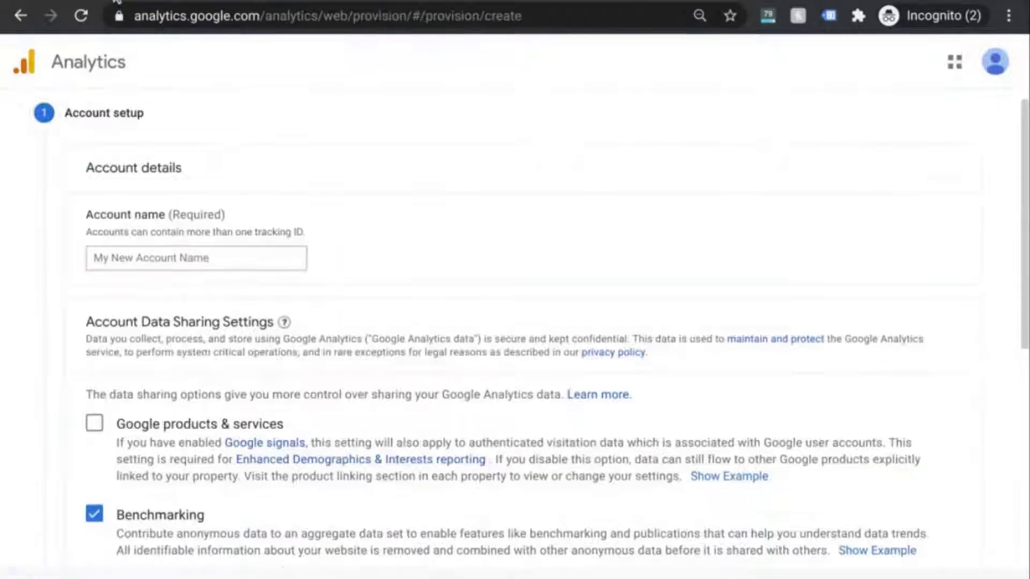
- Name the account 'Digital Learning Sandbox'
click(263, 254)
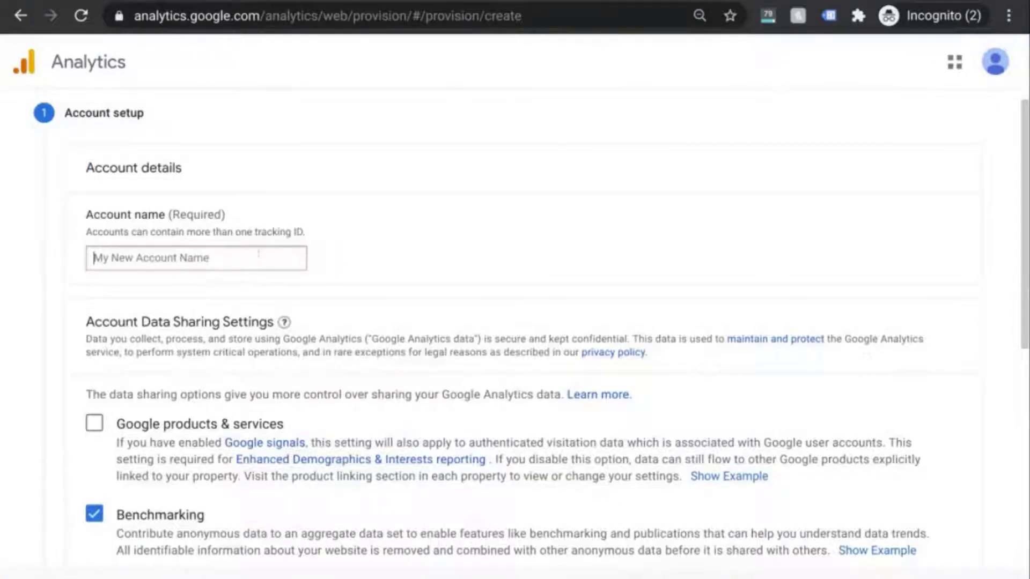
scroll(602, 253, down, 3)
scroll(610, 267, down, 3)
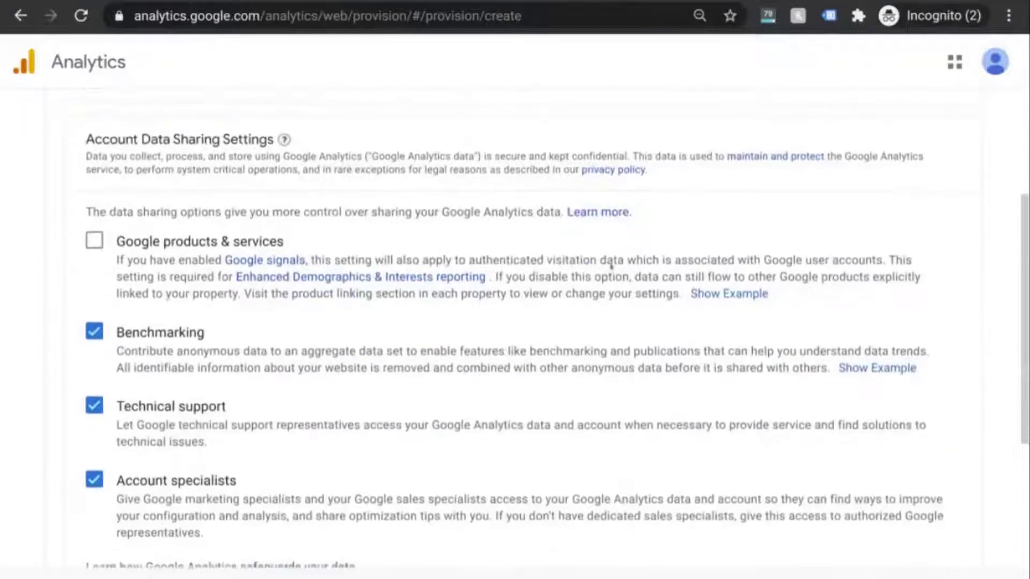
scroll(611, 267, up, 6)
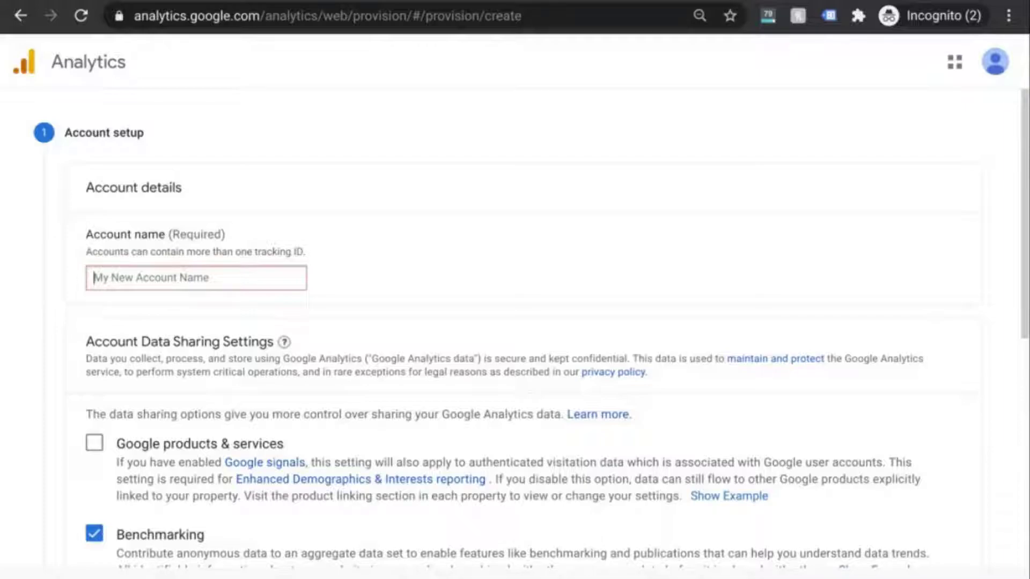
text(D)
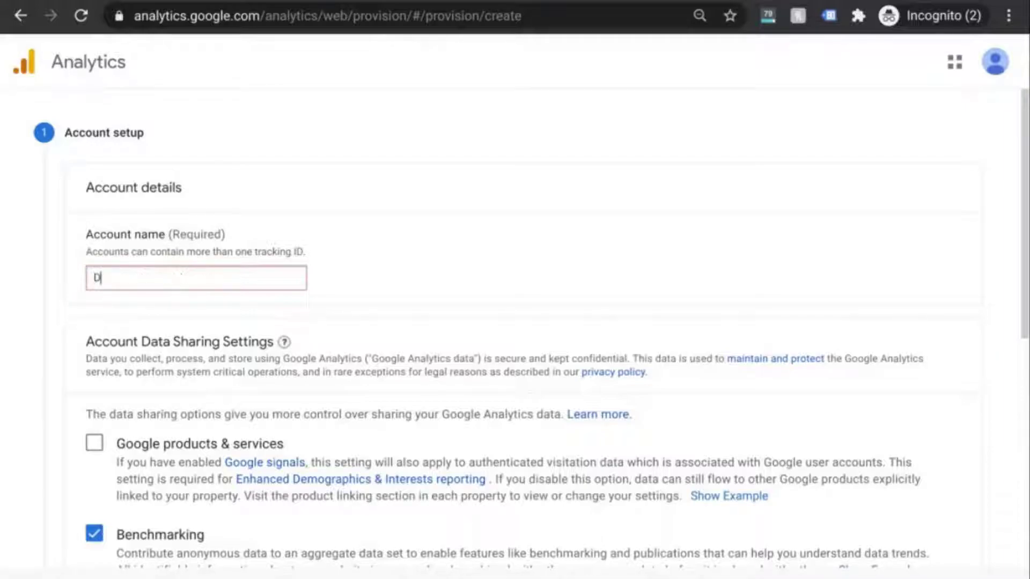
text(igital Lerne)
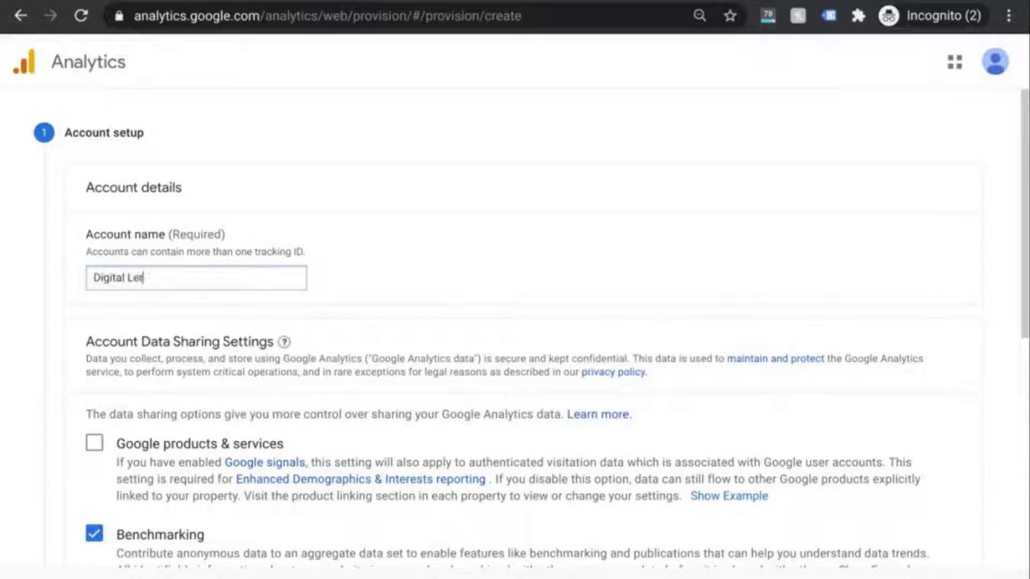
key(BackSpace)
key(BackSpace)
key(BackSpace)
key(BackSpace)
text(earning Sandbox)
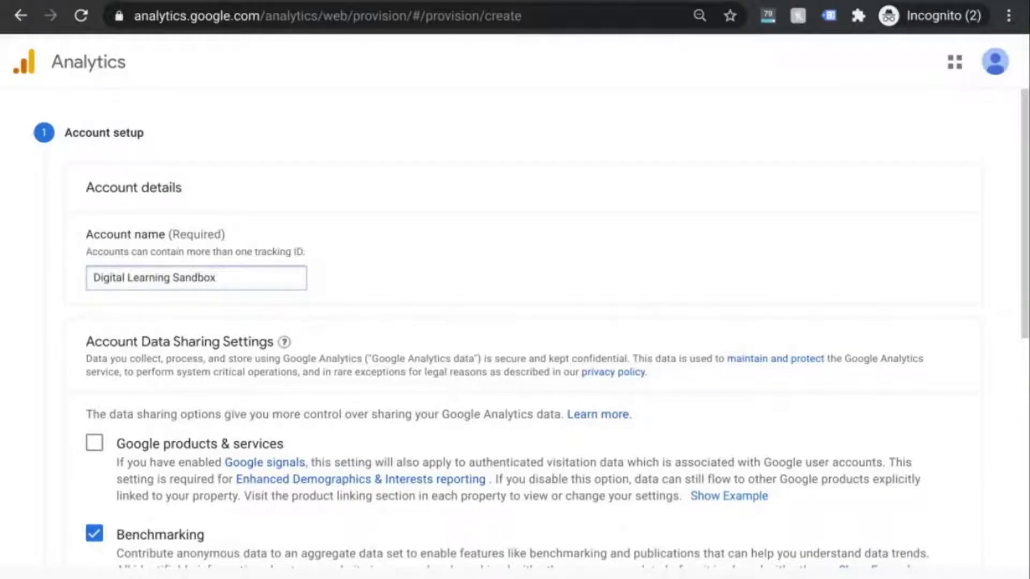
- Enable data sharing with Google products & services and highlight the Enhanced Demographics & Interests phrase
scroll(506, 292, down, 2)
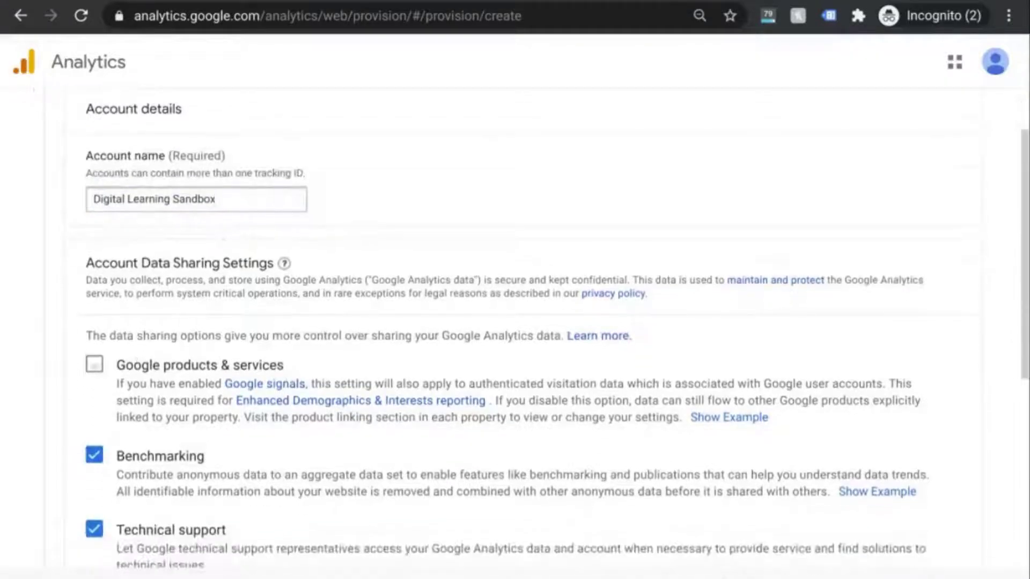
click(94, 365)
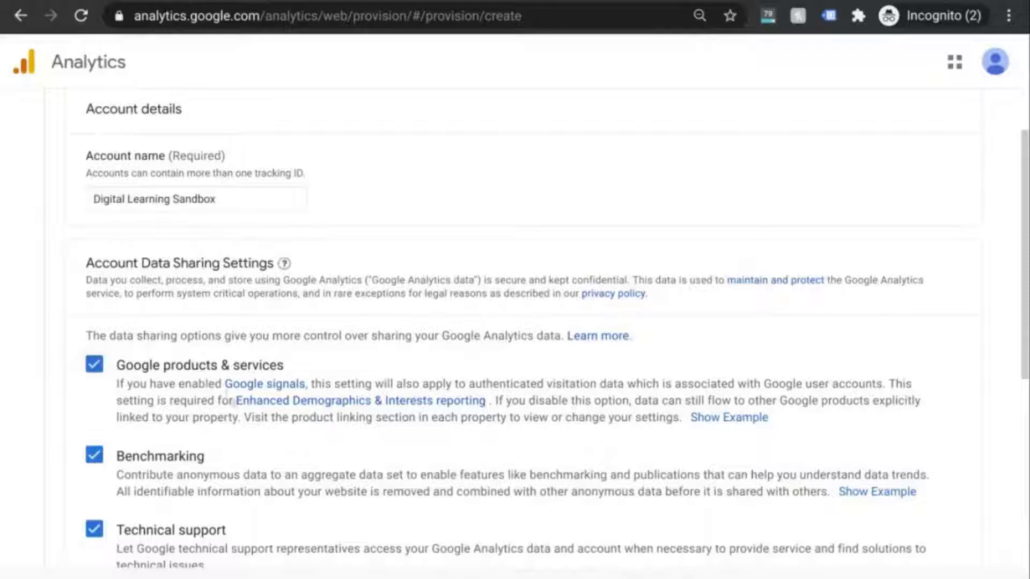
drag(233, 401, 483, 402)
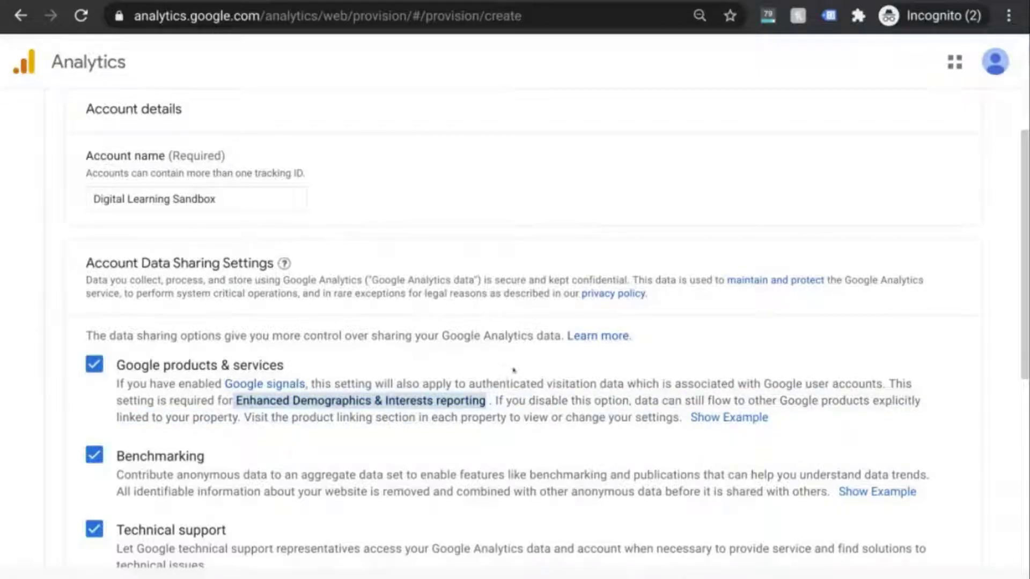
scroll(506, 375, down, 6)
- Name the property 'Digital Sandbox Website', use (GMT-04:00) New York Time, and show advanced options
click(111, 448)
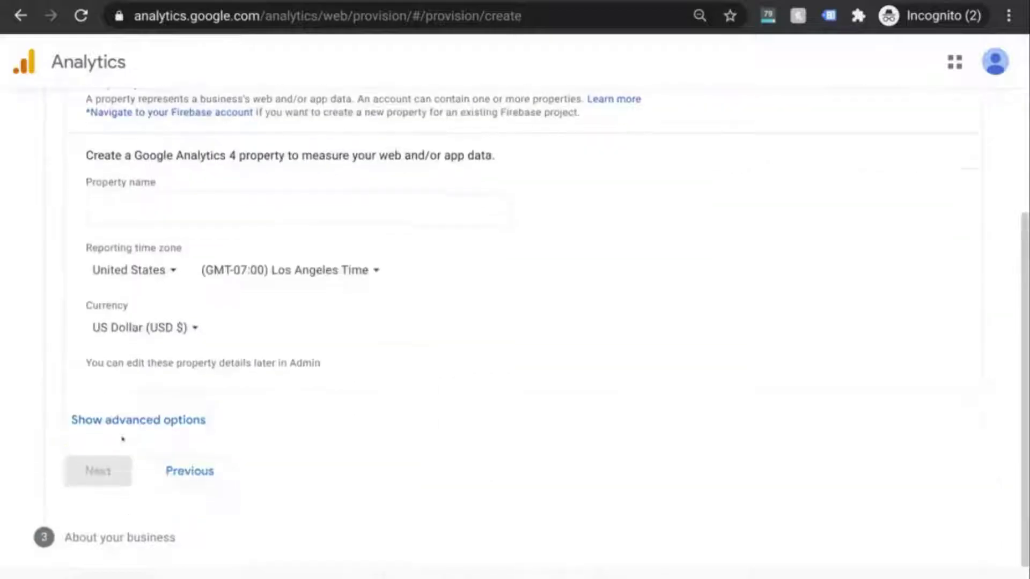
click(166, 209)
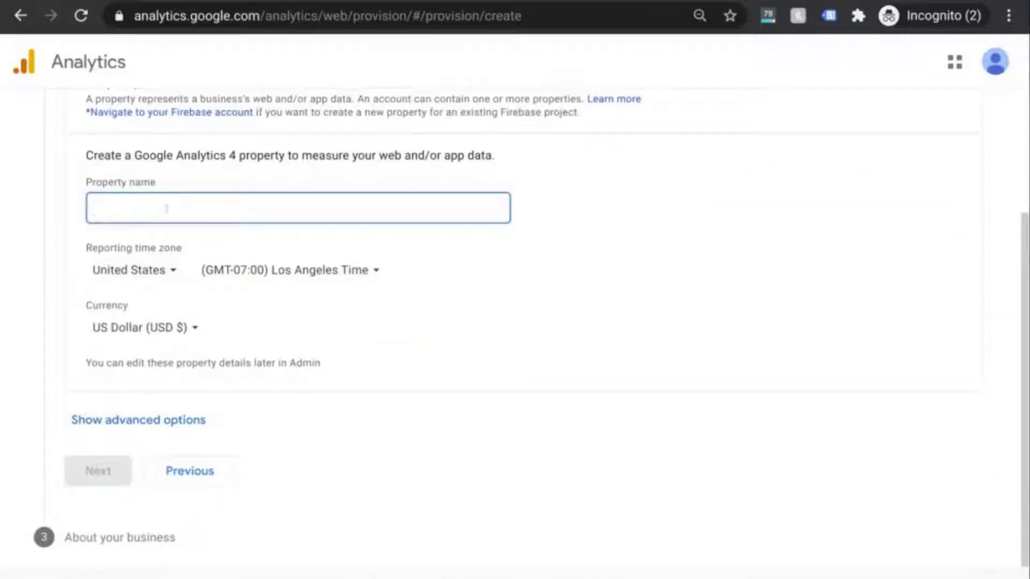
text(Digital )
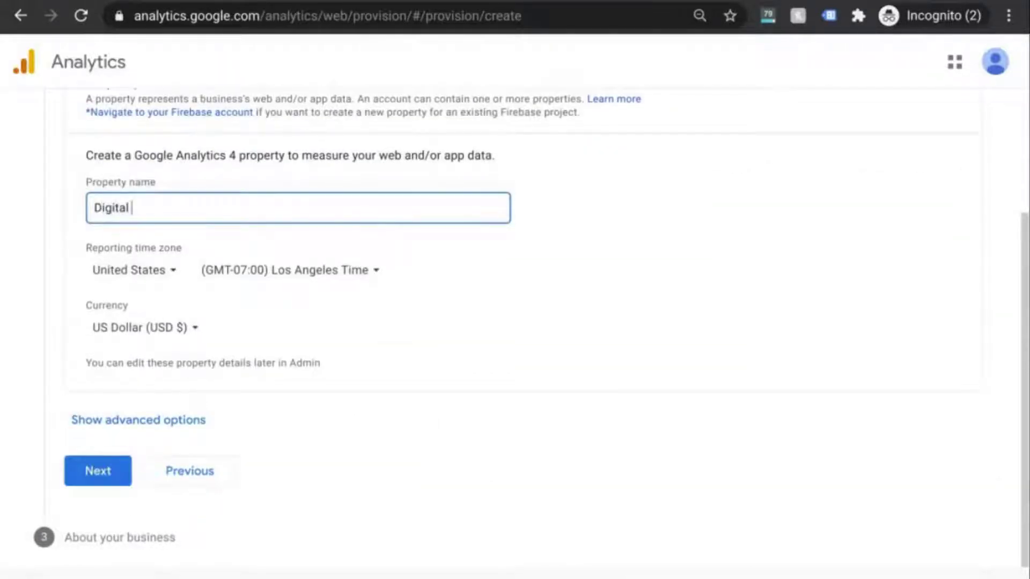
text(Sandbox W)
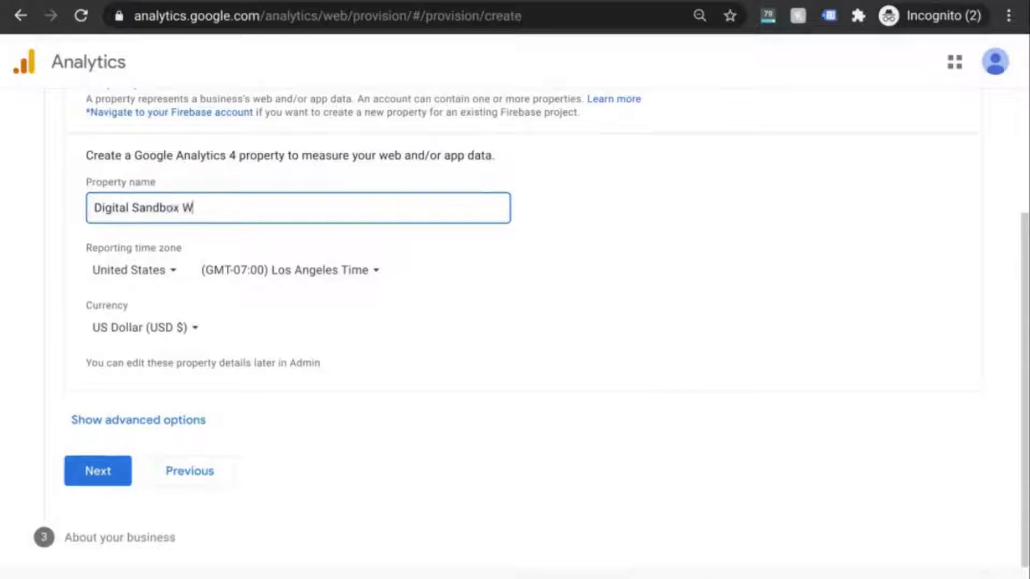
text(ebsite)
click(278, 269)
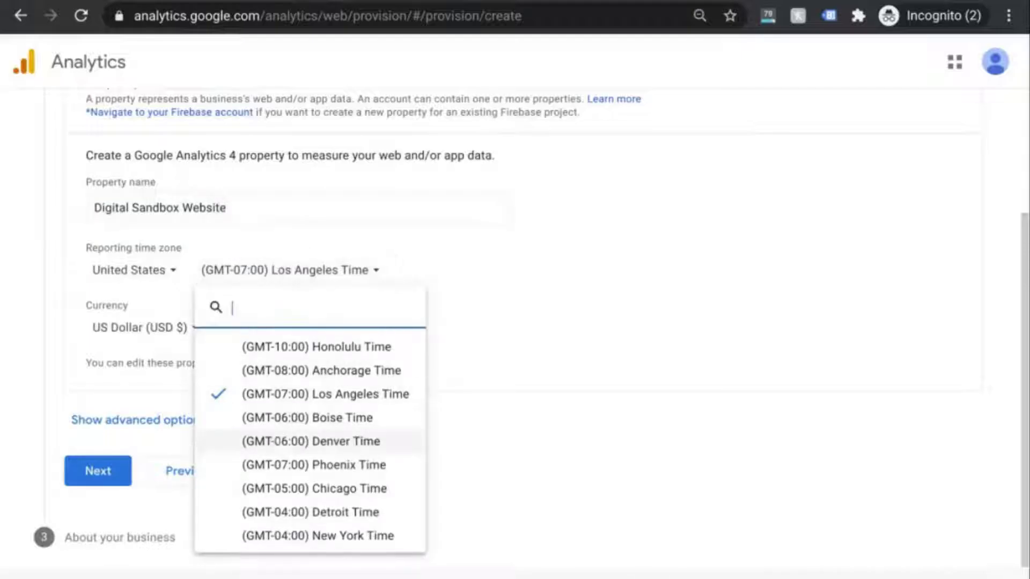
click(313, 541)
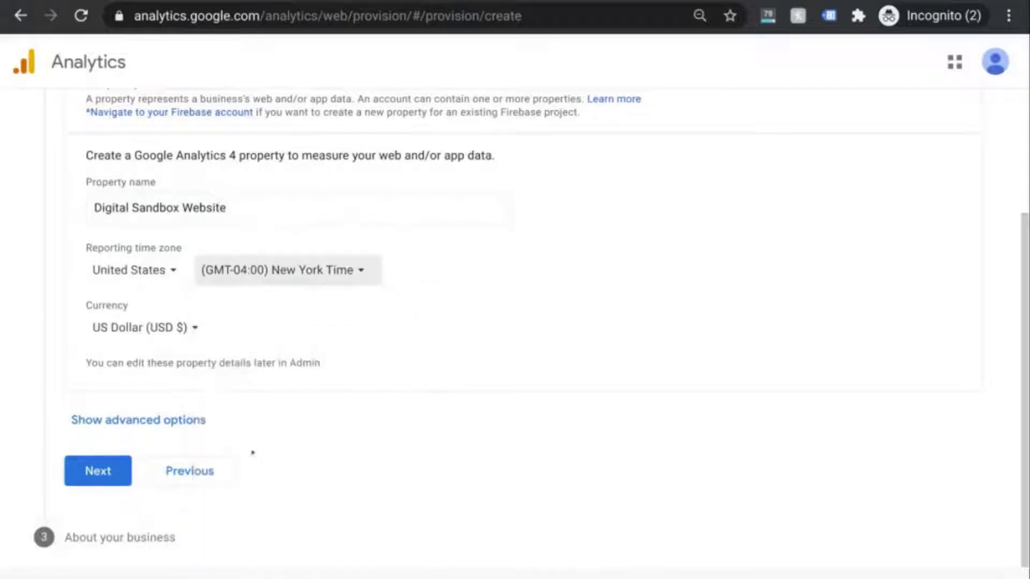
click(180, 420)
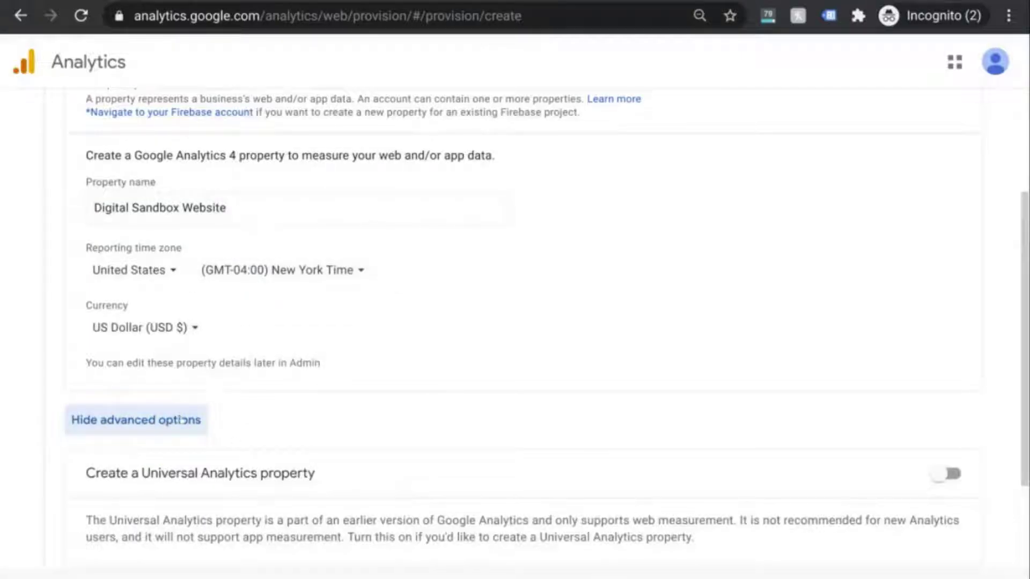
scroll(251, 389, down, 3)
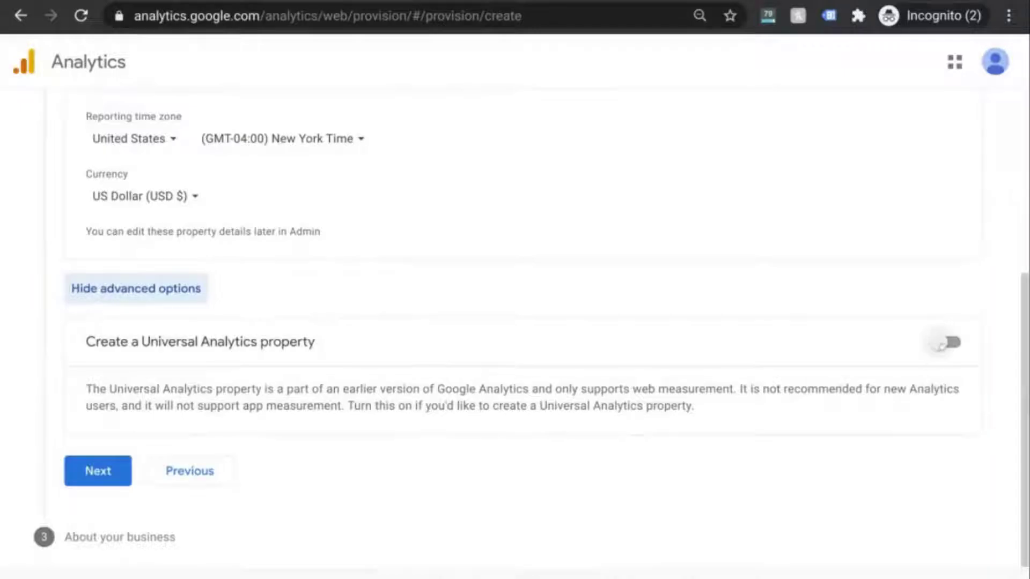
click(940, 346)
scroll(483, 363, down, 2)
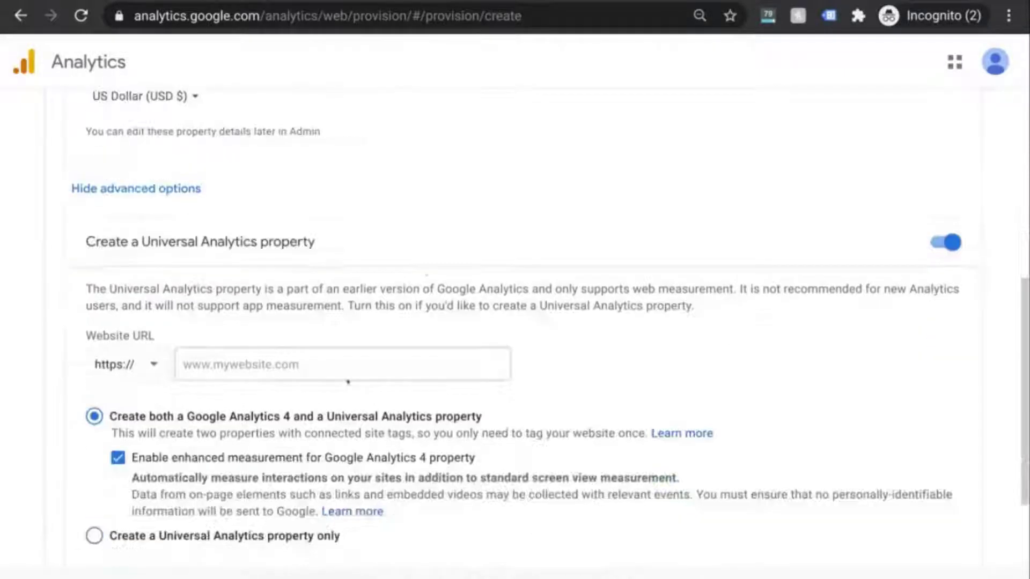
click(317, 365)
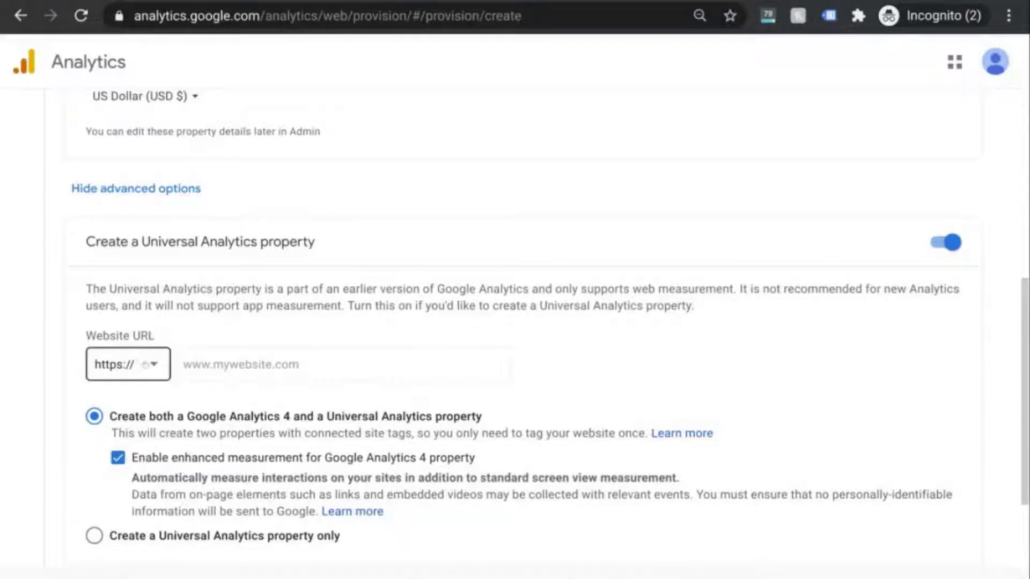
click(144, 365)
click(272, 375)
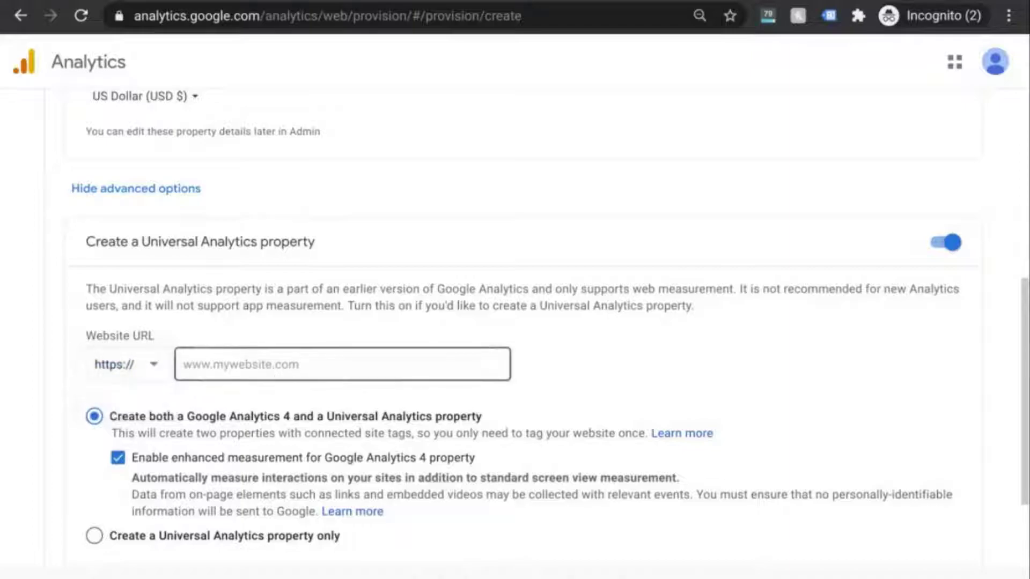
click(268, 368)
text(https://digital-learning-sandbox.blogspot.com/)
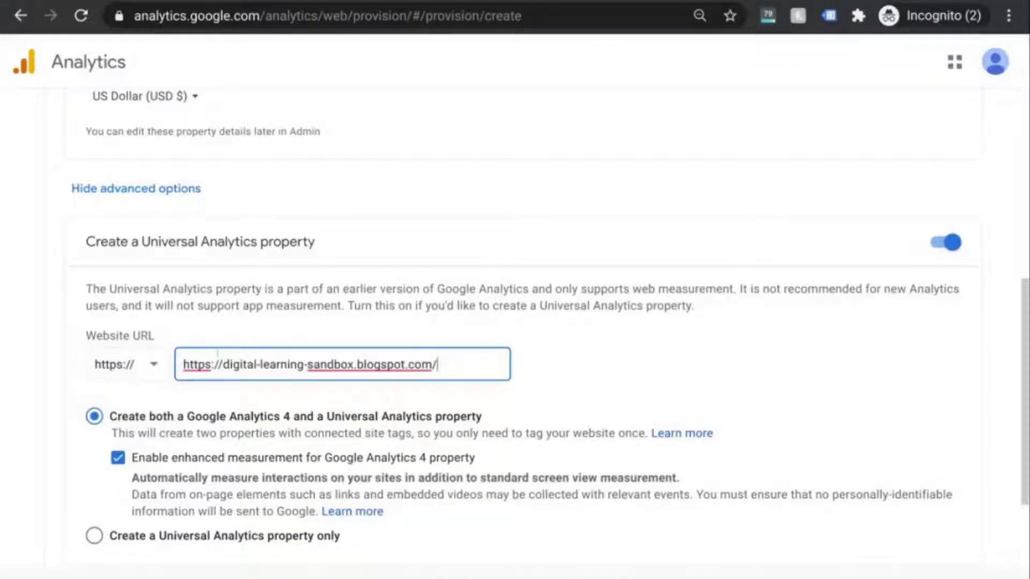
drag(220, 365, 138, 359)
key(BackSpace)
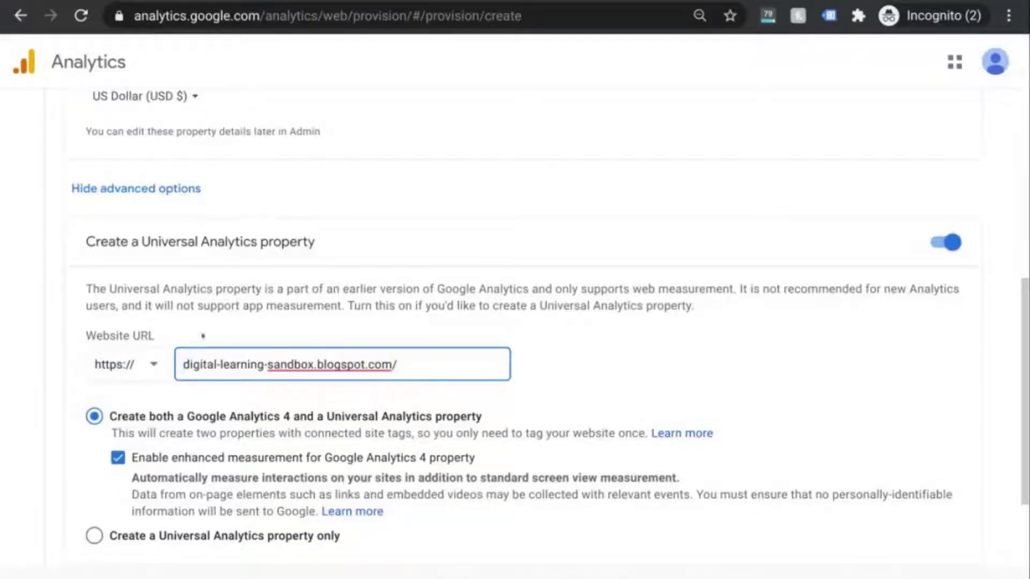
- Choose to create both GA4 and UA properties, keeping enhanced measurement on
scroll(203, 336, down, 2)
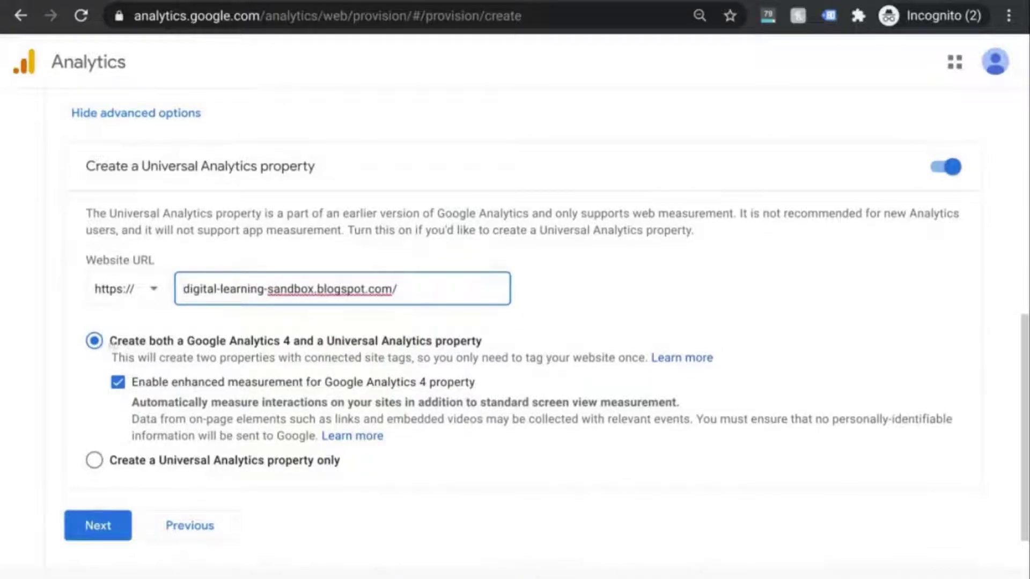
click(132, 343)
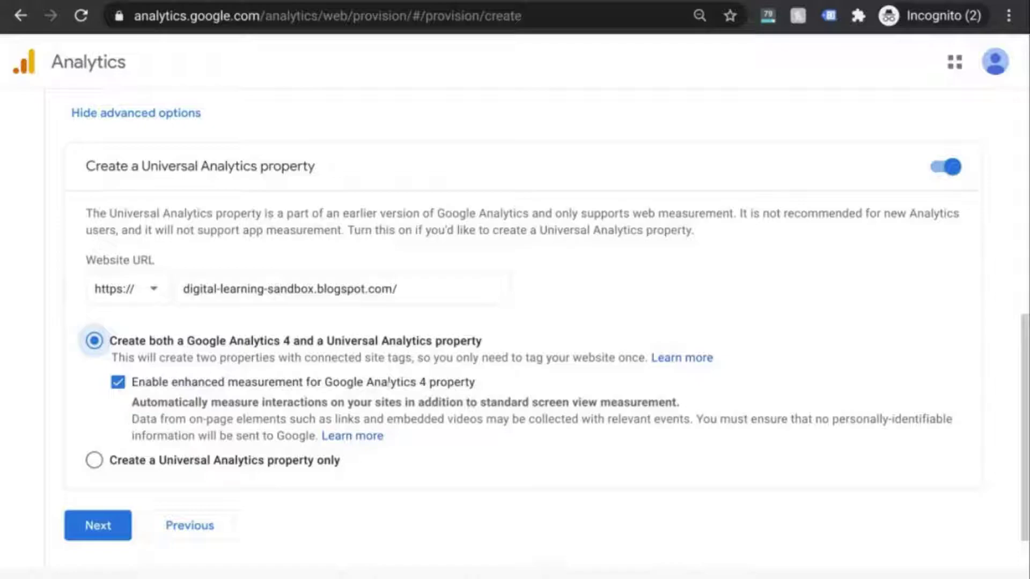
scroll(360, 379, down, 1)
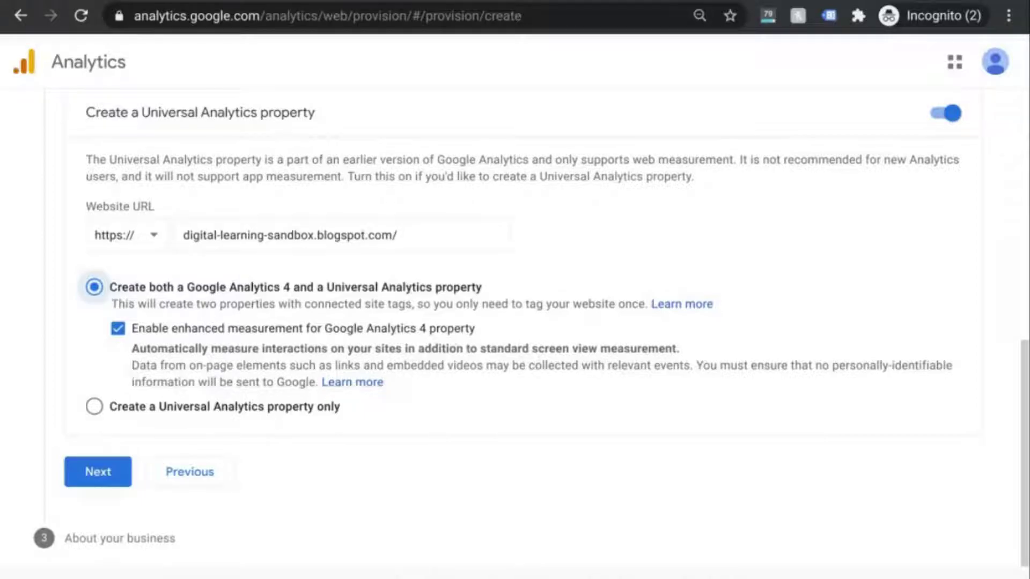
drag(309, 366, 496, 367)
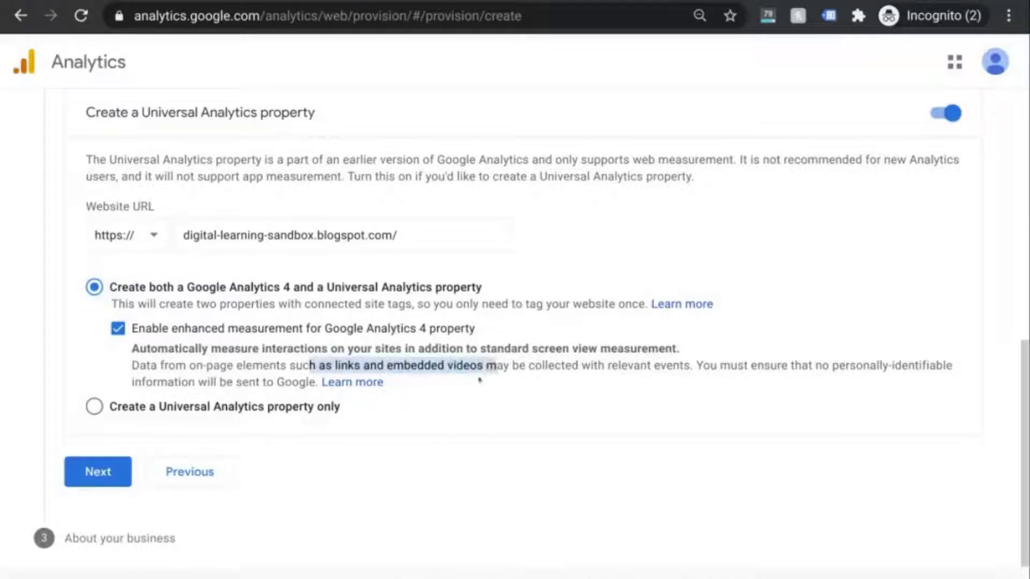
- Advance to About your business and scroll through the business size and intended-use questions
click(96, 470)
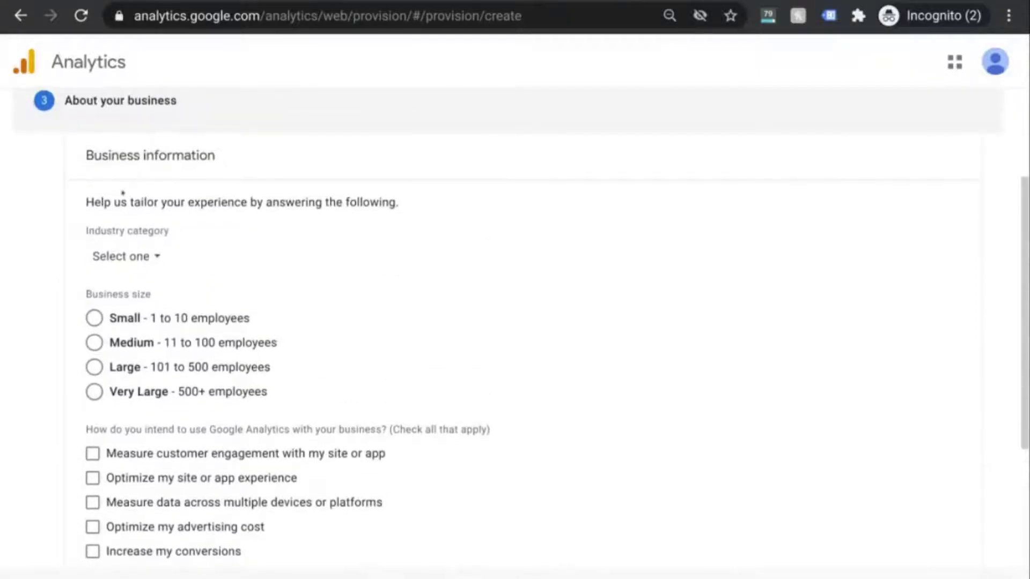
scroll(154, 317, down, 2)
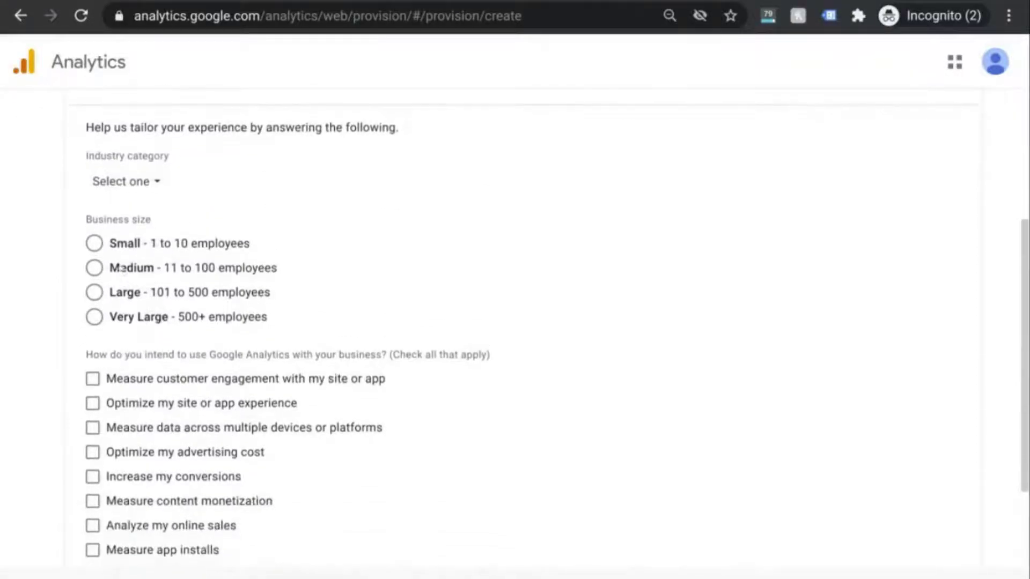
scroll(122, 268, down, 3)
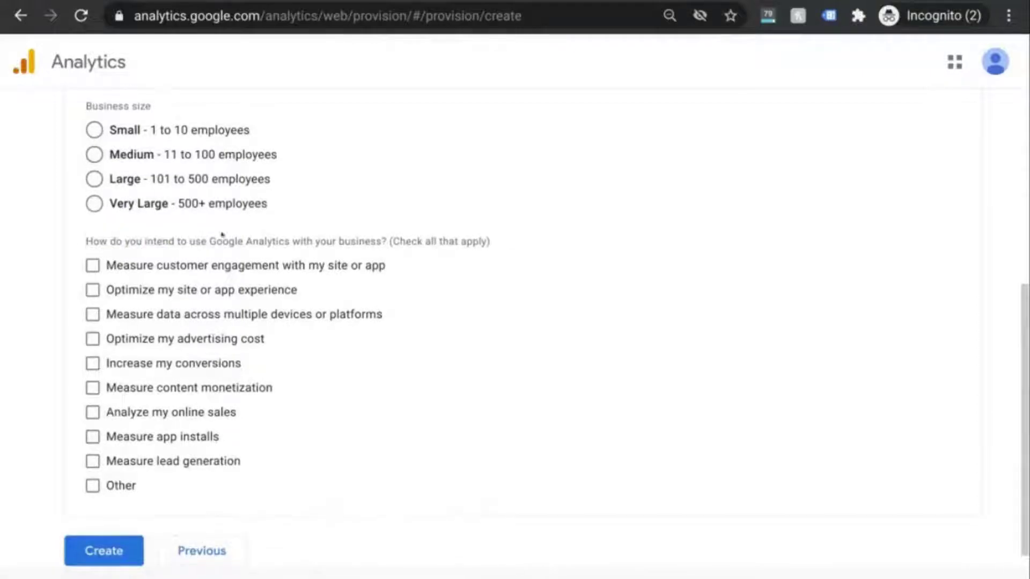
drag(87, 240, 487, 253)
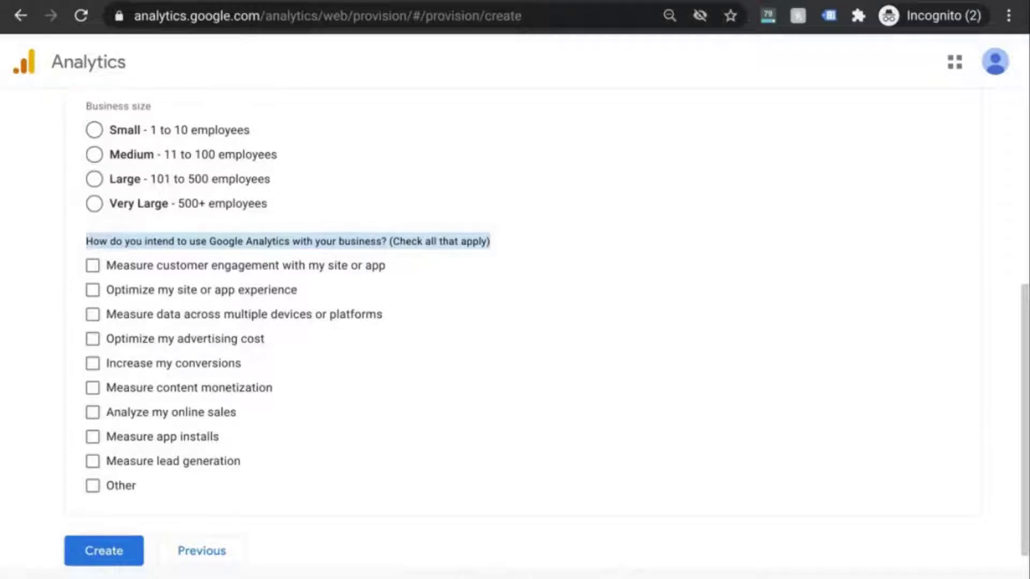
click(366, 243)
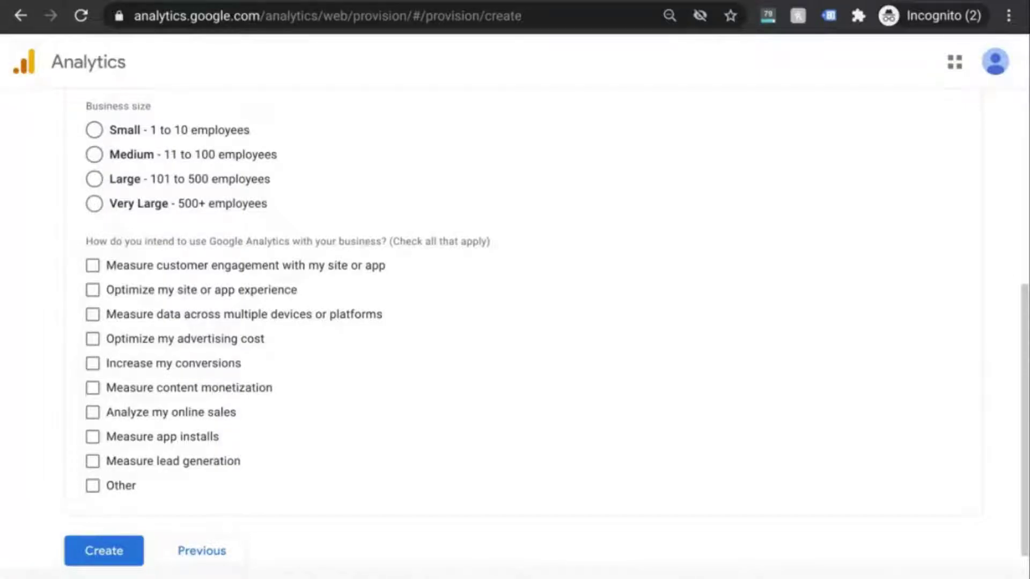
- Create the property, accepting the GDPR Data Processing Terms and Controller-Controller Data Protection Terms
click(123, 549)
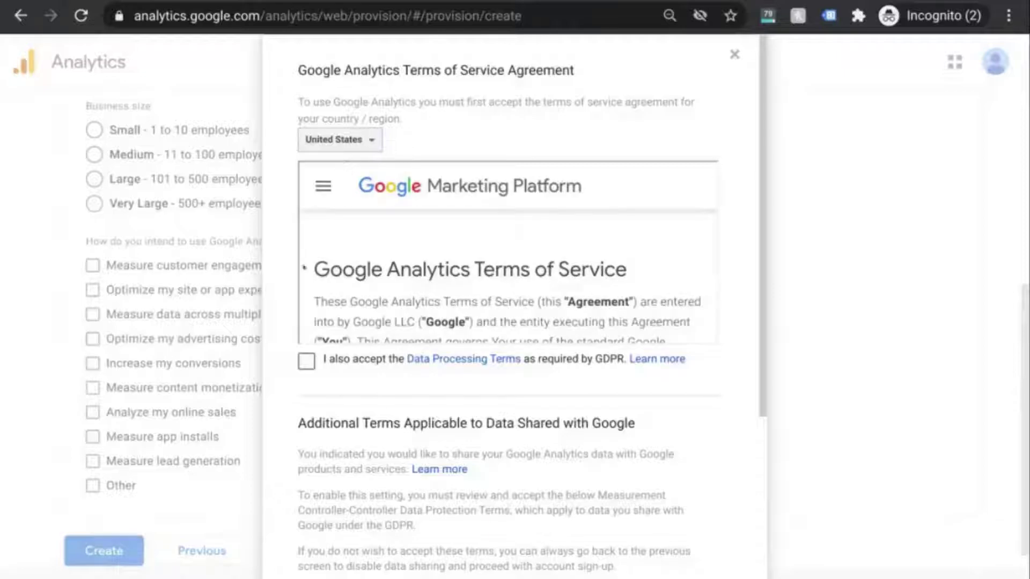
scroll(301, 222, down, 2)
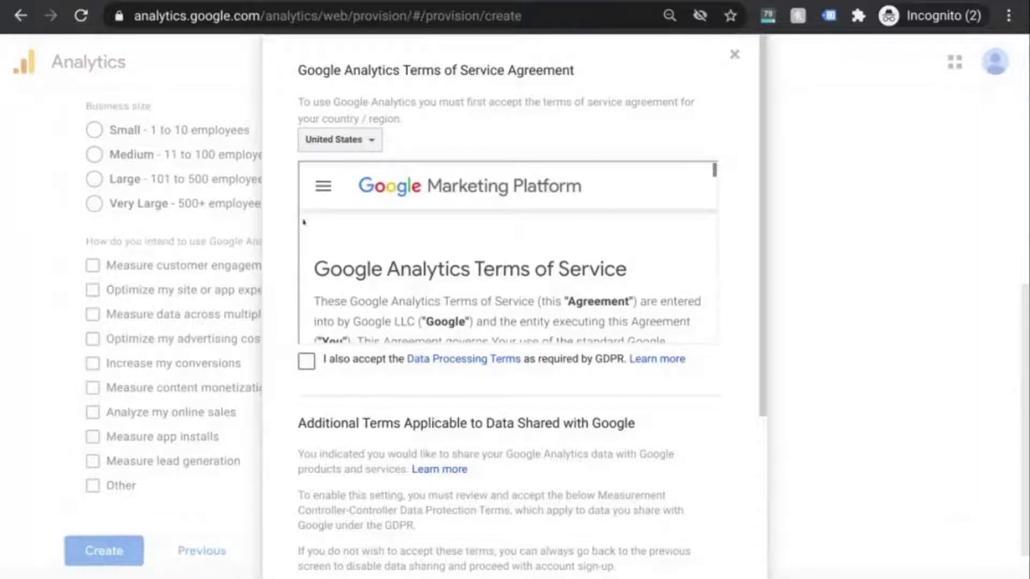
scroll(293, 236, down, 3)
click(306, 224)
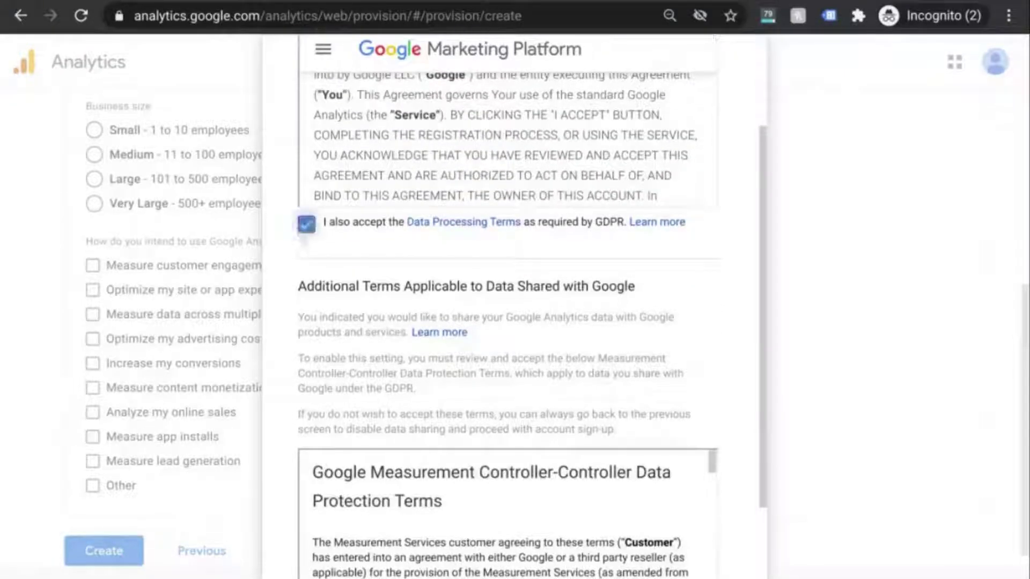
scroll(309, 230, down, 3)
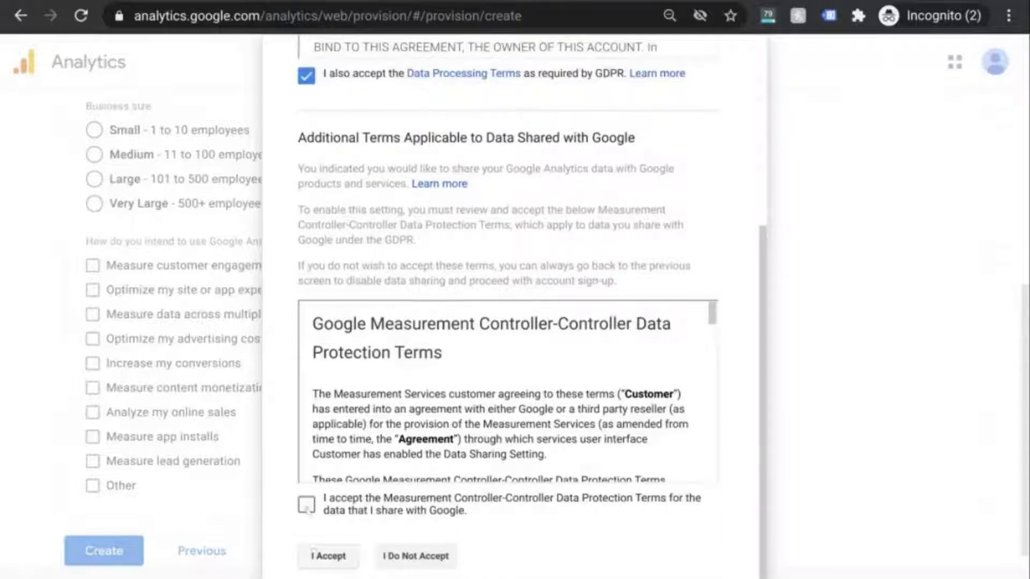
click(307, 505)
click(328, 557)
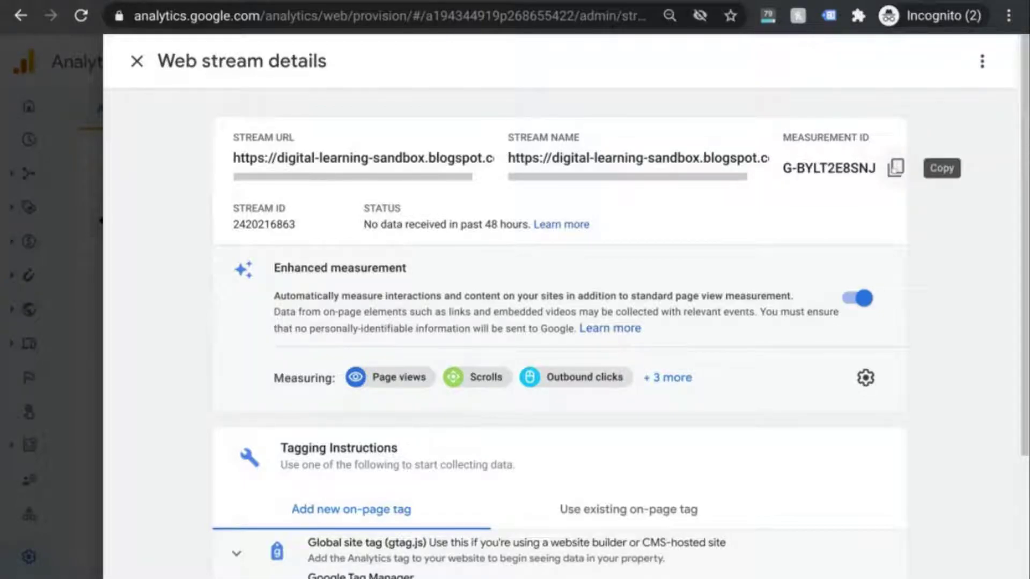
- Copy the Measurement ID and review all six enhanced-measurement events in the settings panel
click(895, 168)
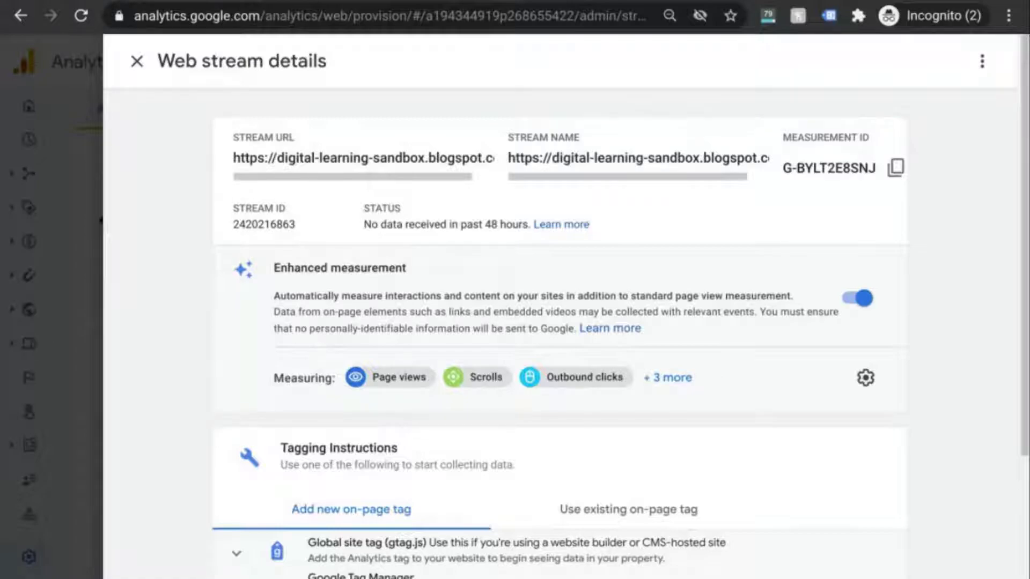
click(672, 377)
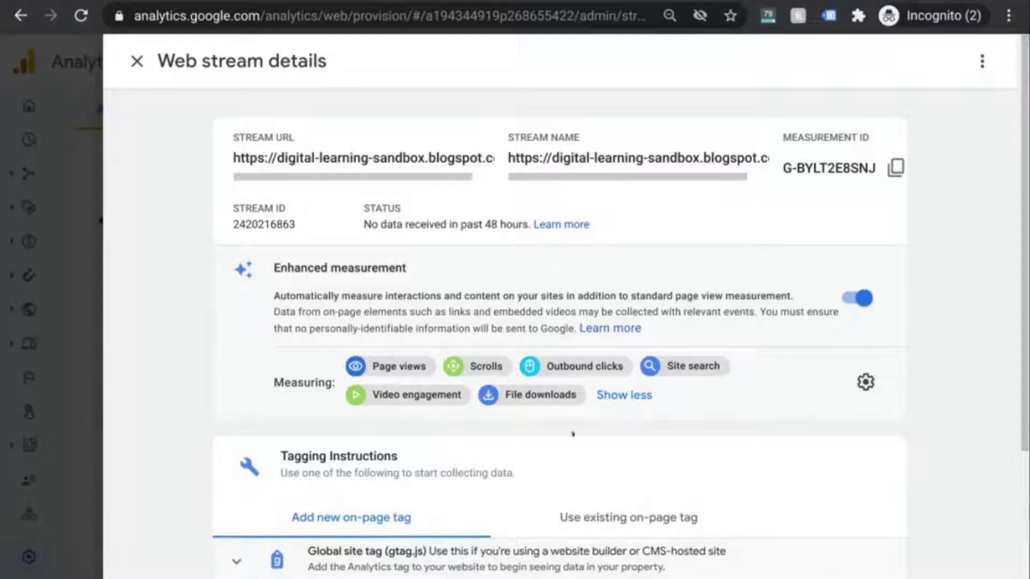
click(865, 382)
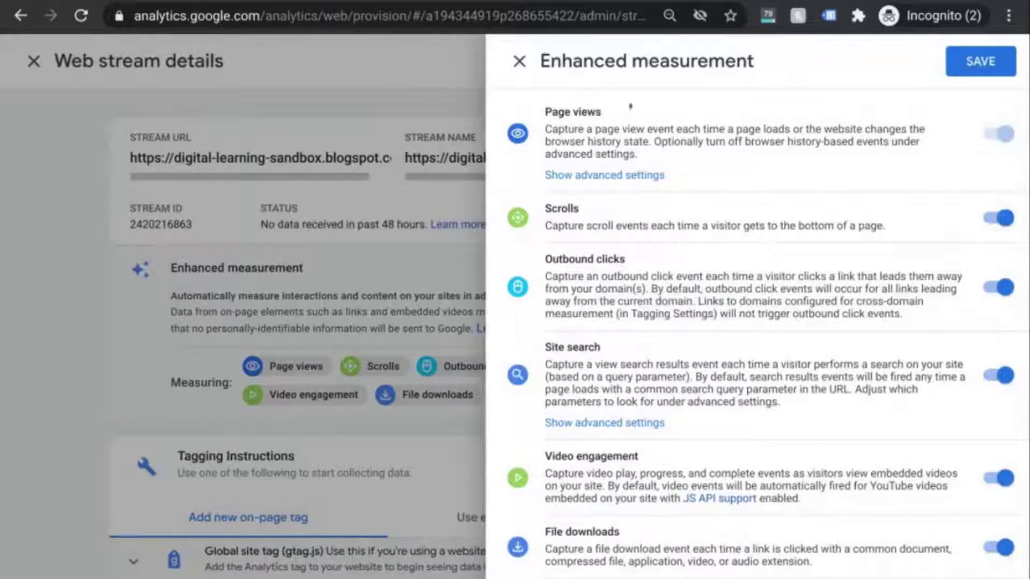
click(519, 60)
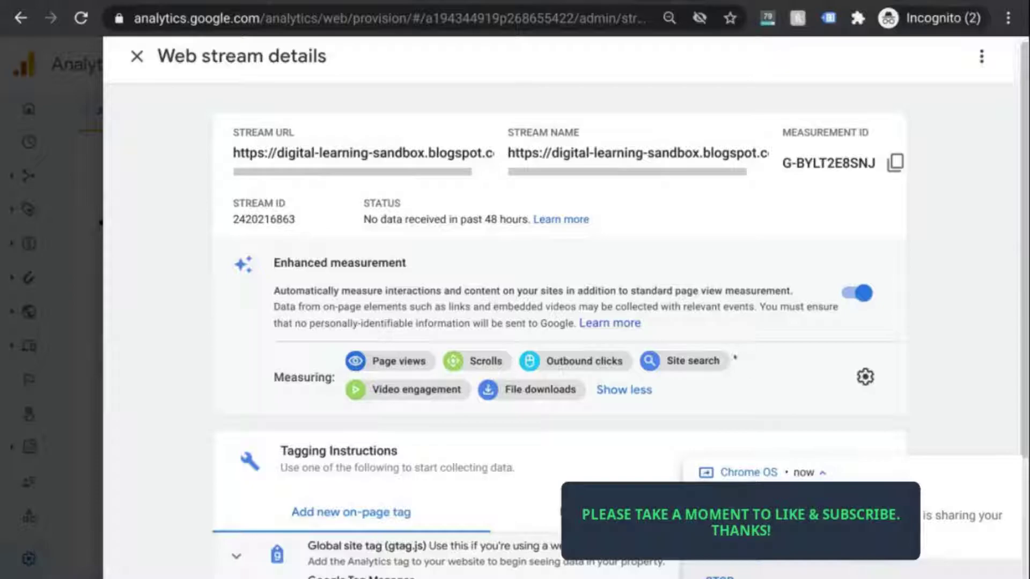
- Expand Global site tag (gtag.js) under Add new on-page tag and copy its code
scroll(252, 381, down, 3)
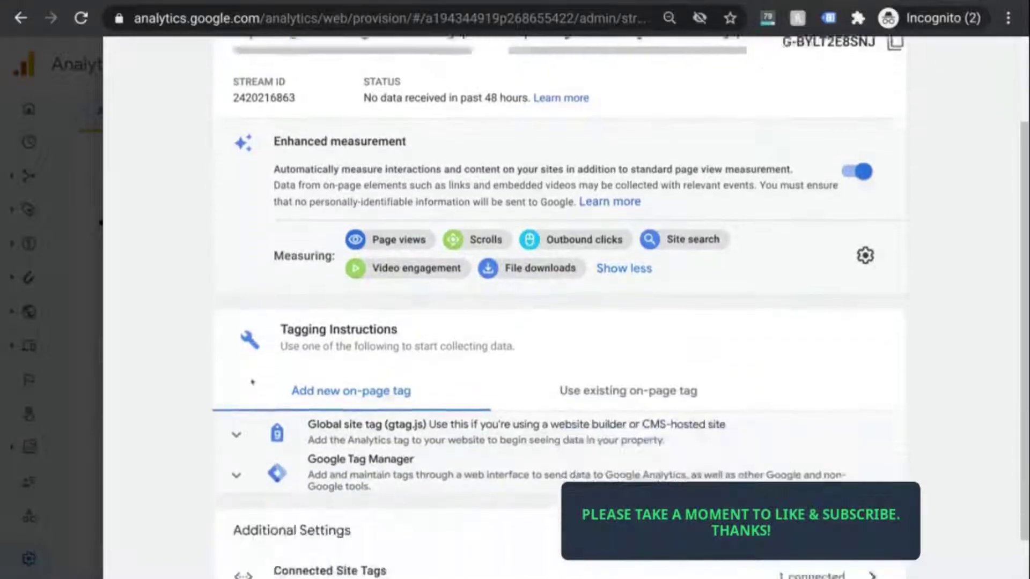
scroll(251, 373, down, 1)
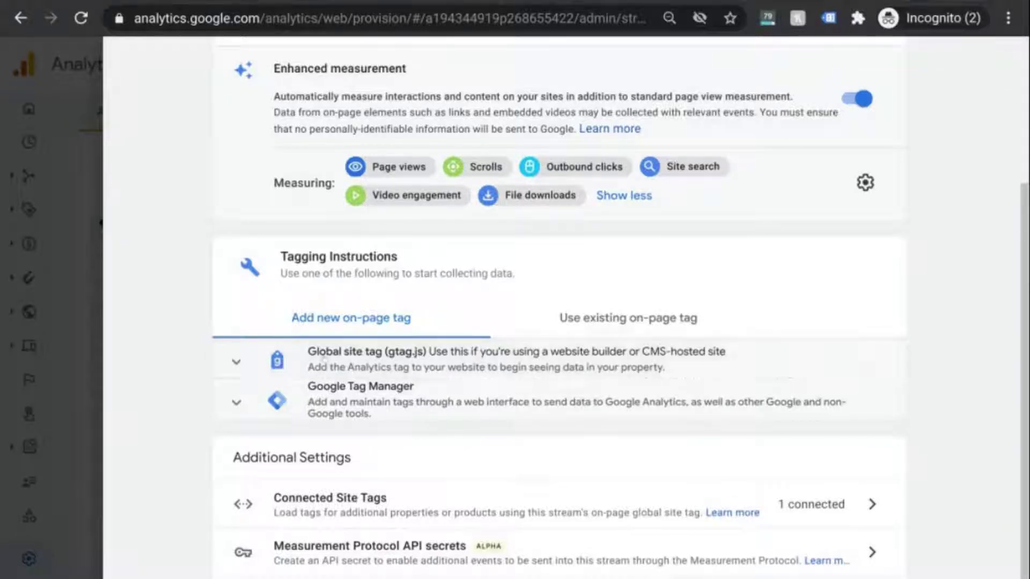
click(323, 358)
scroll(644, 374, down, 2)
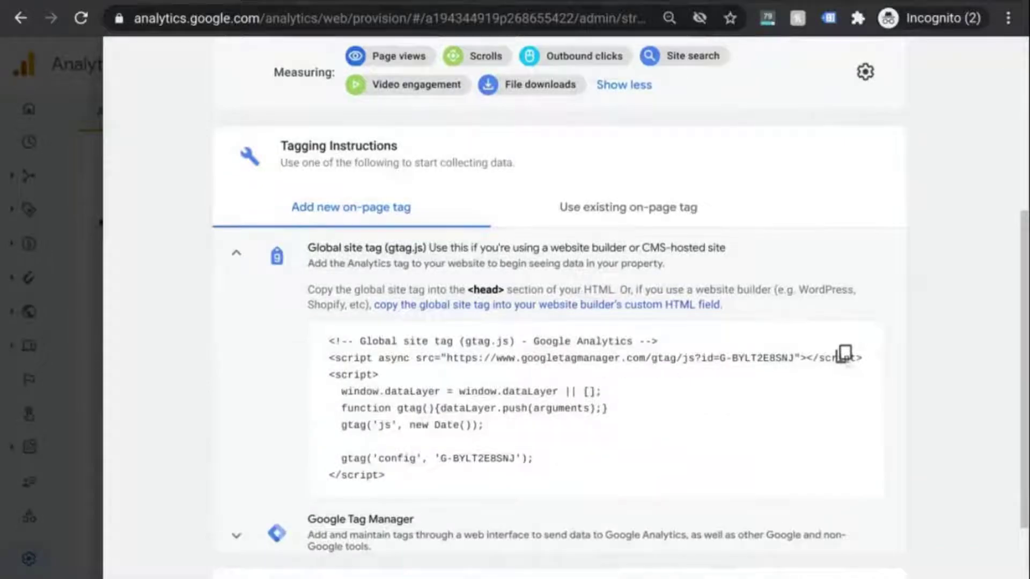
click(844, 354)
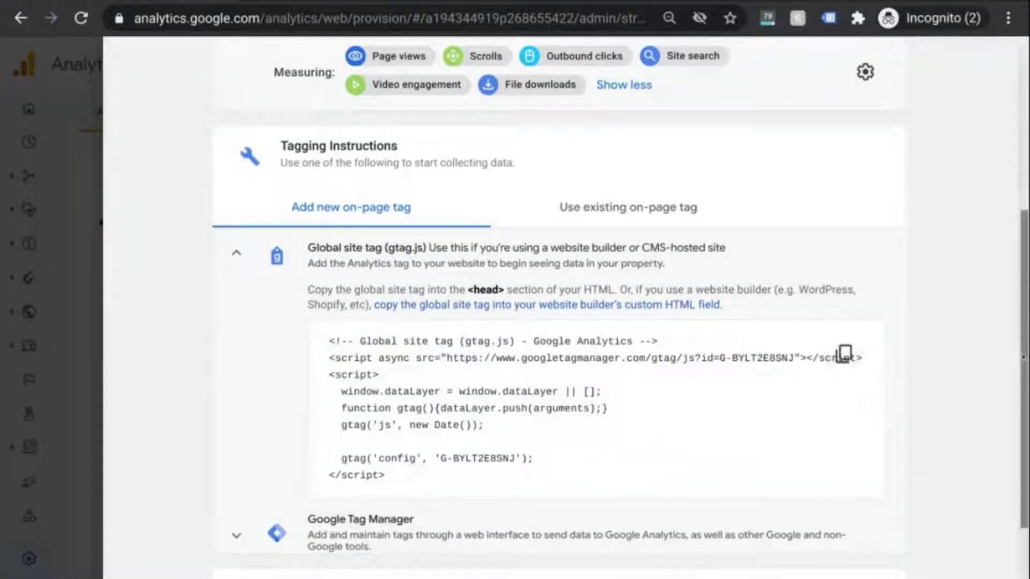
- Paste the gtag.js snippet on a new line right after <head> in the Blogger theme HTML
key(alt+Tab)
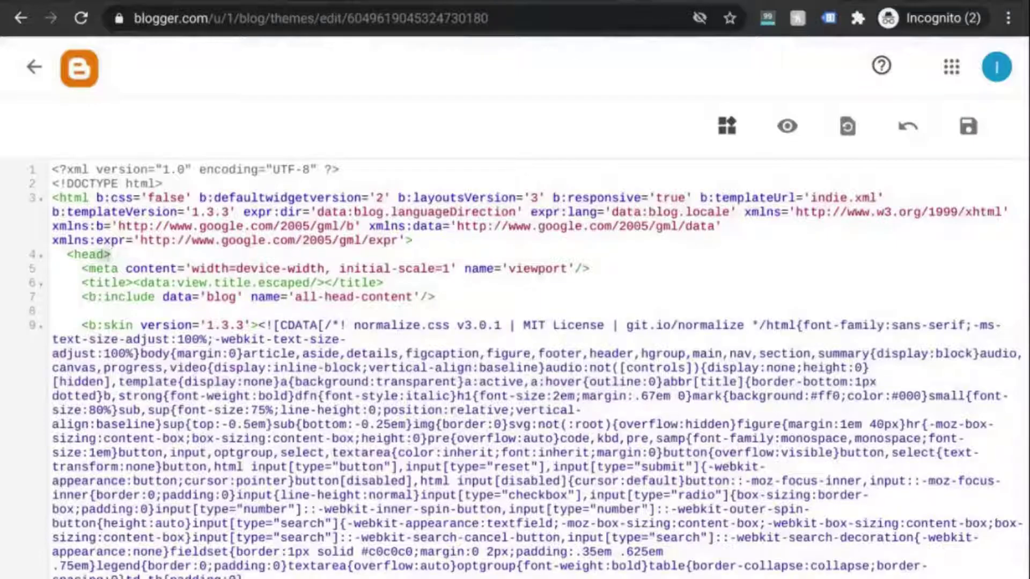
key(Return)
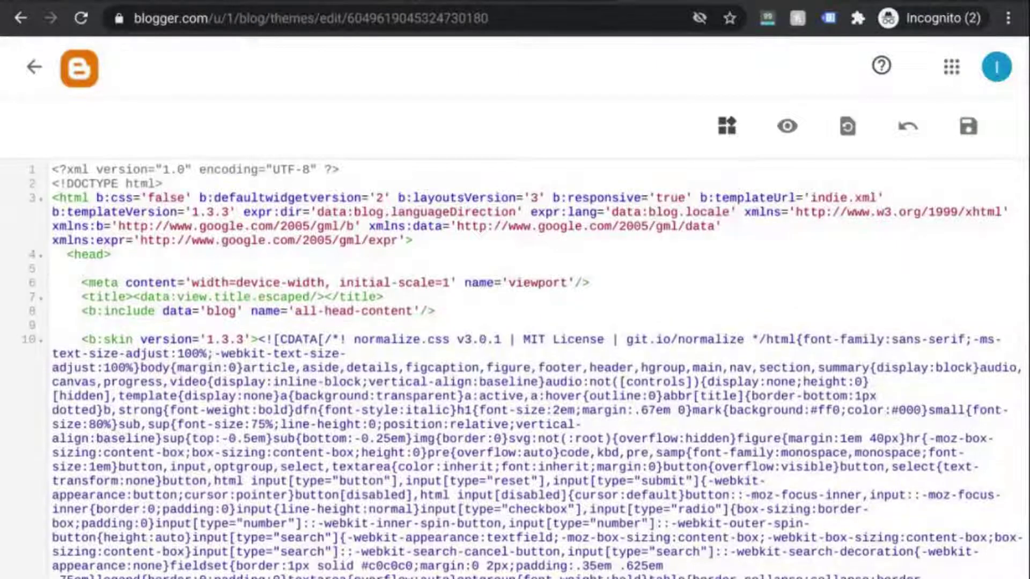
key(ctrl+v)
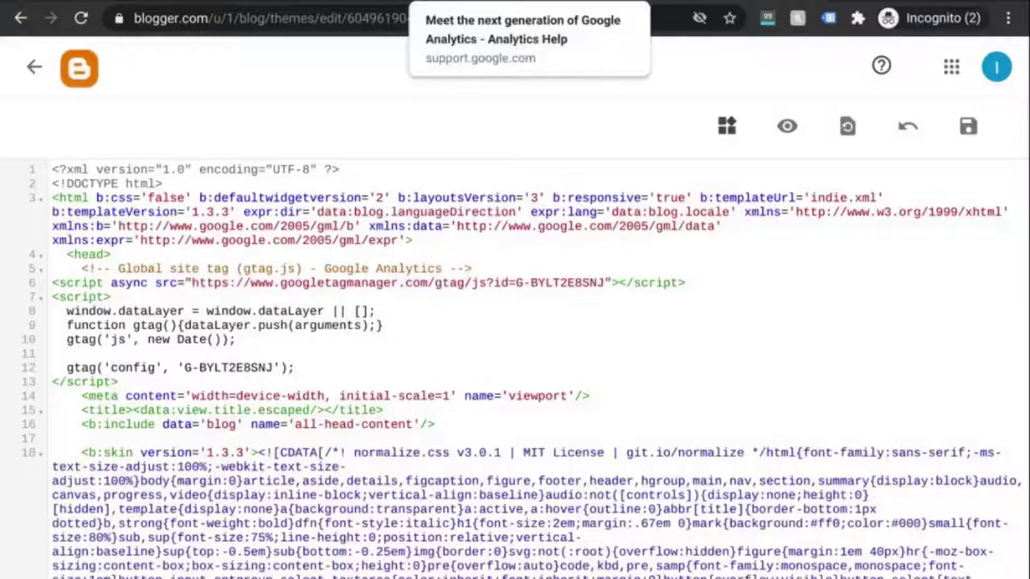
- Back in Google Analytics, expand the Google Tag Manager option under Tagging Instructions
click(186, 8)
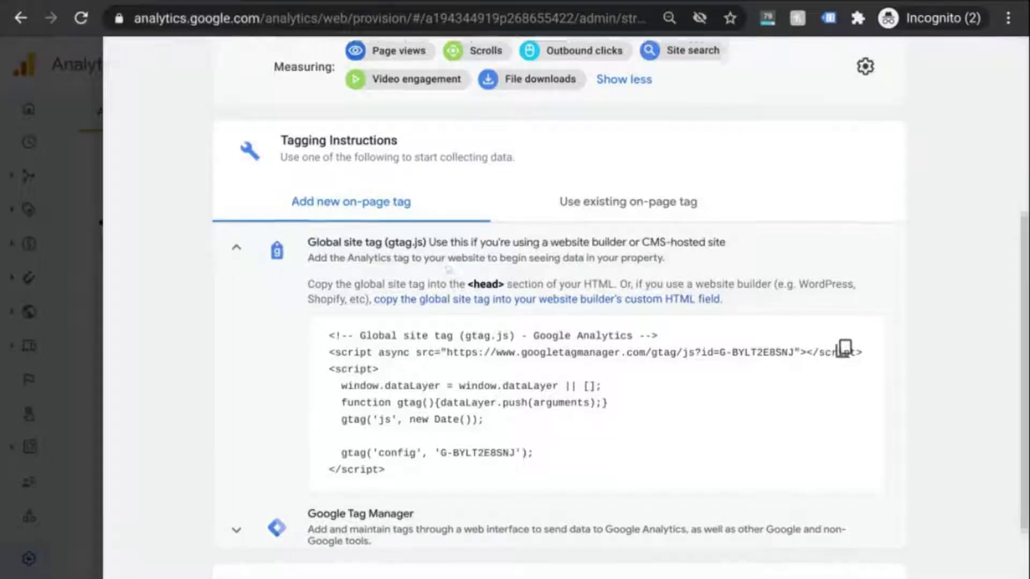
scroll(376, 448, down, 2)
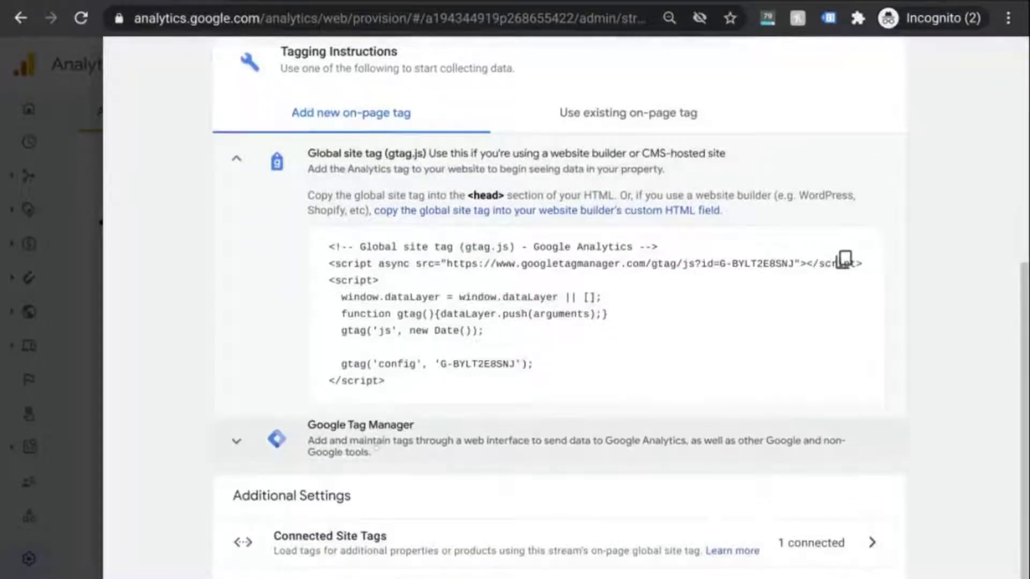
click(376, 448)
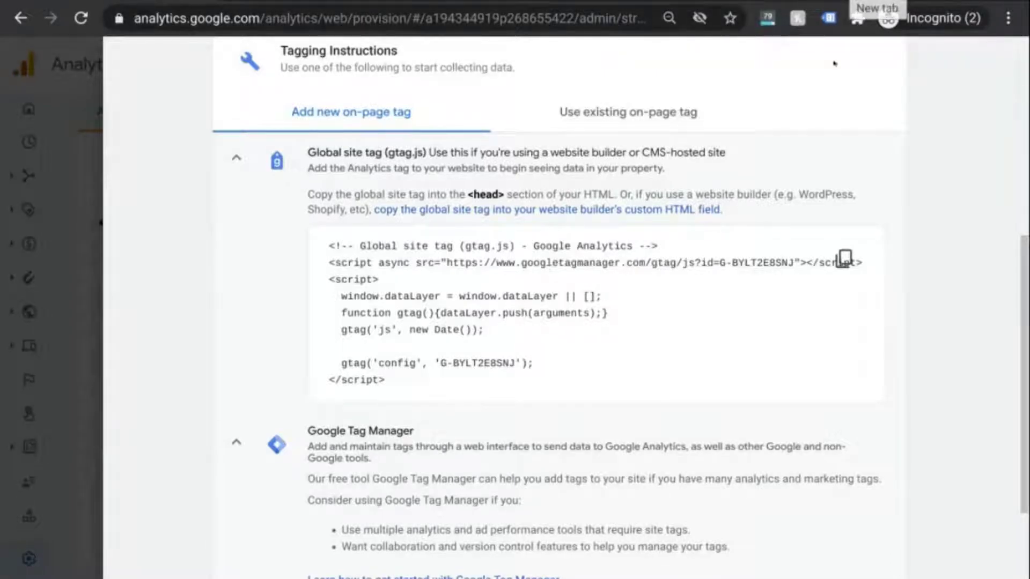
scroll(830, 106, down, 2)
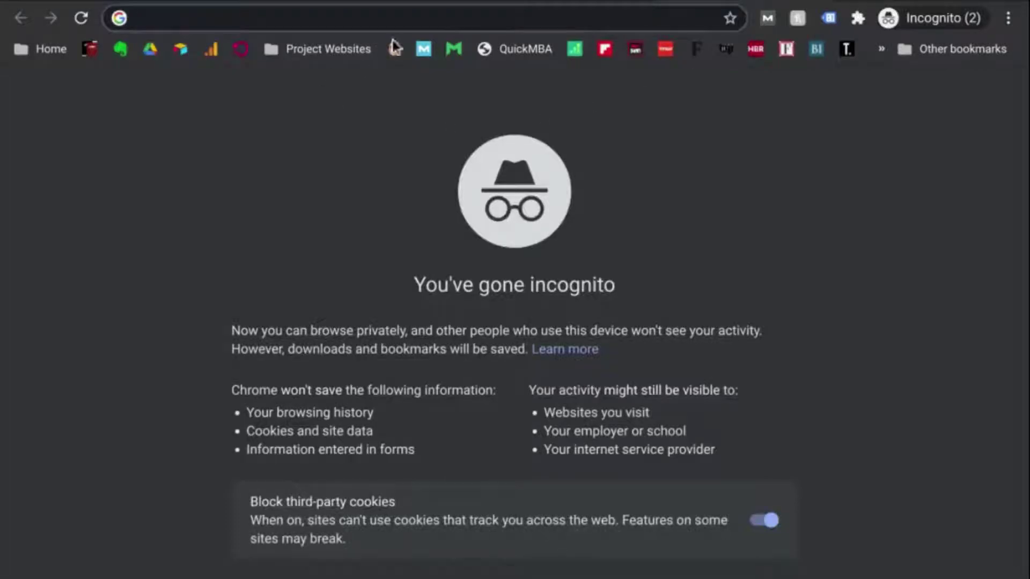
- Go to tagmanager.google.com in the new browser tab
click(142, 19)
text(taga)
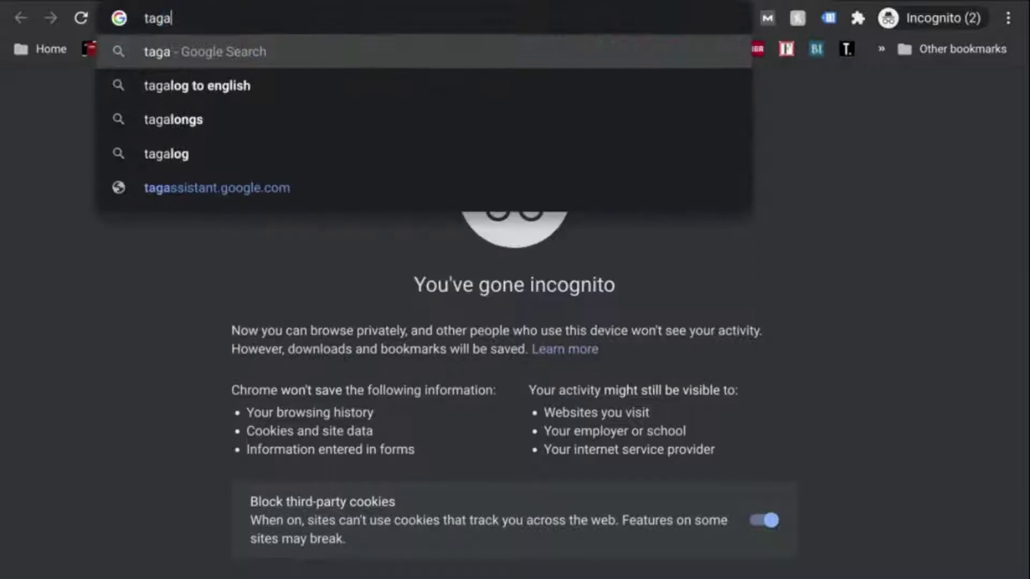
key(BackSpace)
text(m)
key(Return)
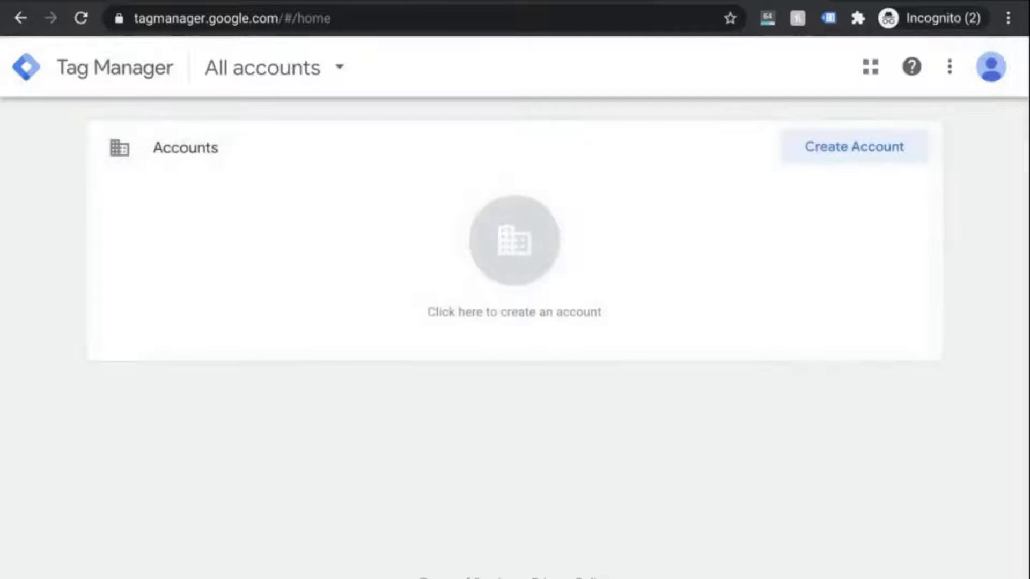
- Name the new account 'Digital Learning Sandbox' and its container 'Digital Sandbox Website'
click(829, 150)
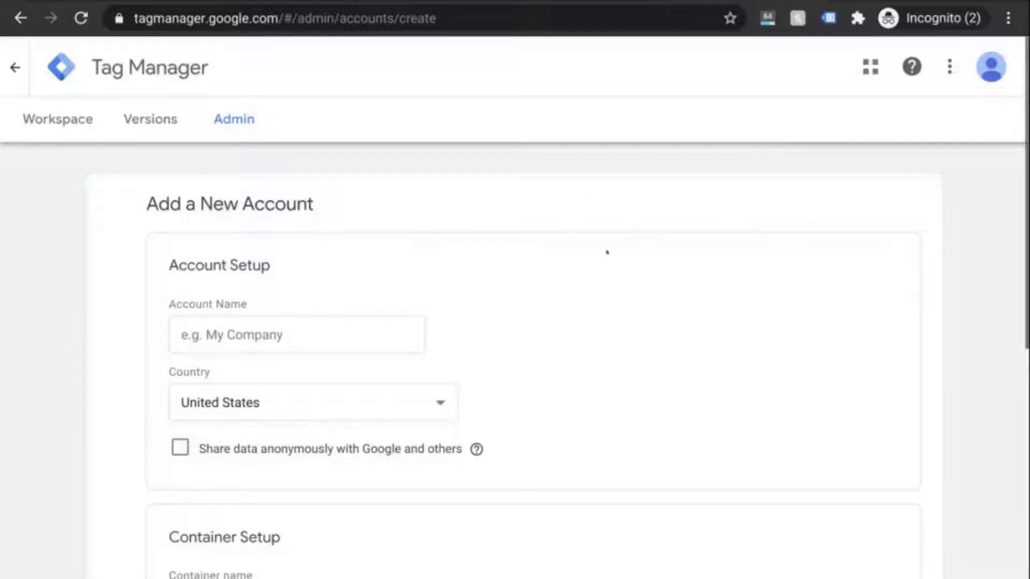
click(335, 324)
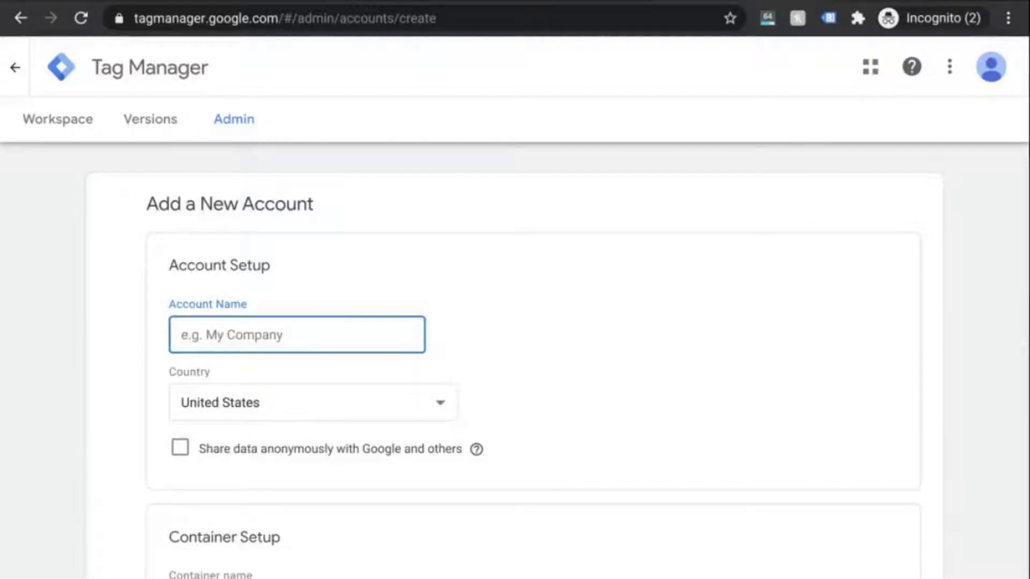
text(Digital)
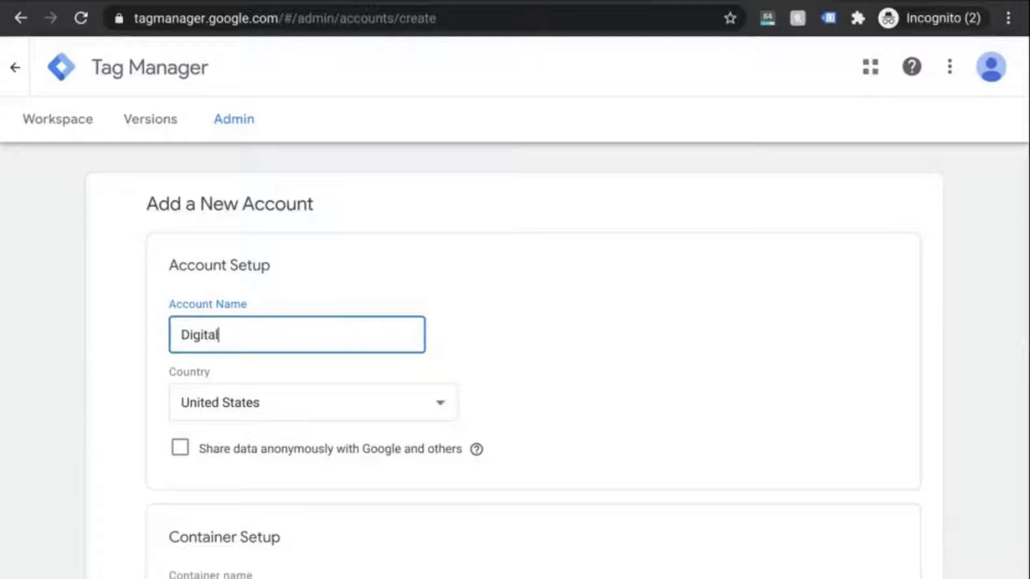
text( Learning )
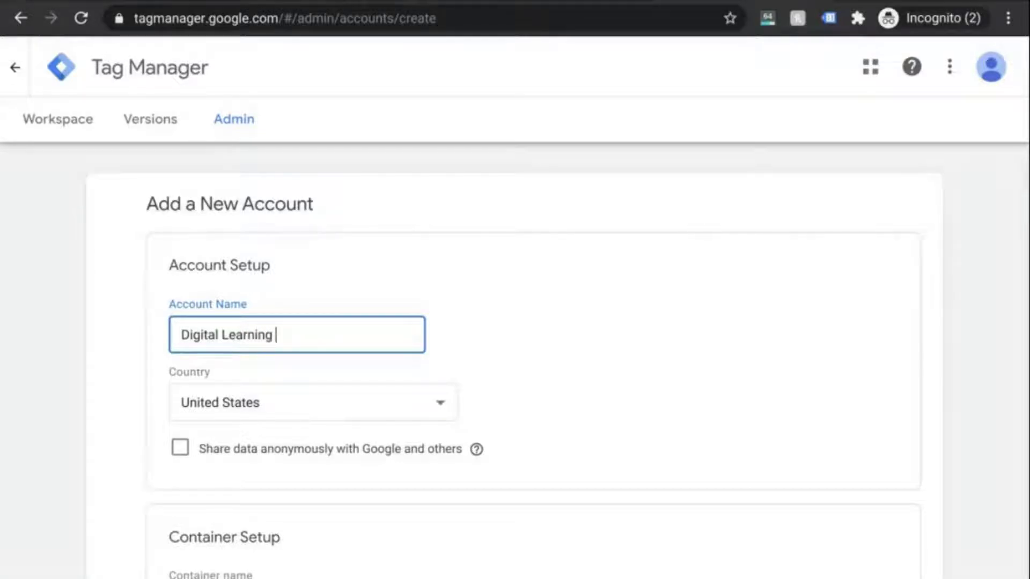
text(Sandbox)
scroll(328, 372, down, 3)
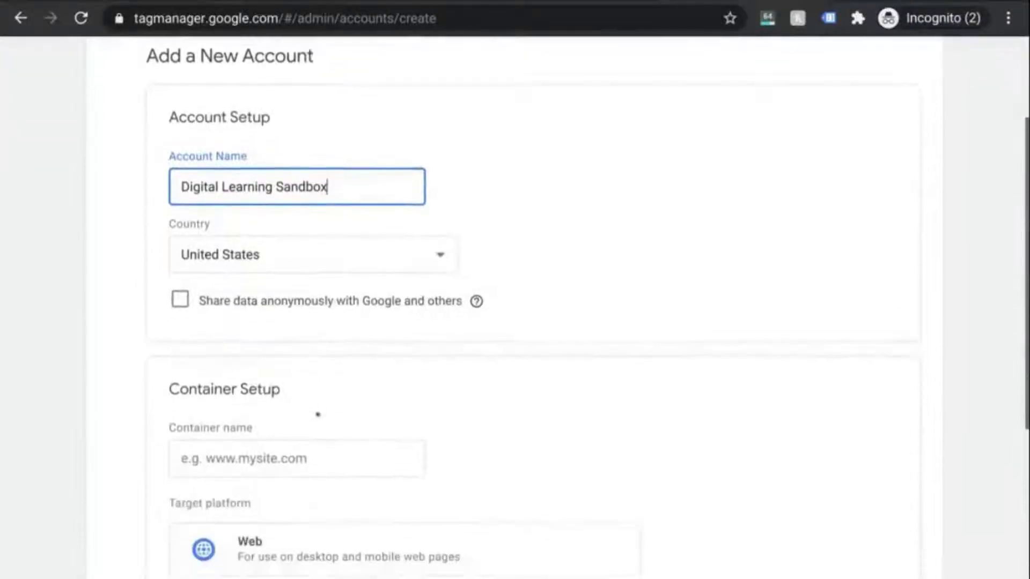
click(290, 462)
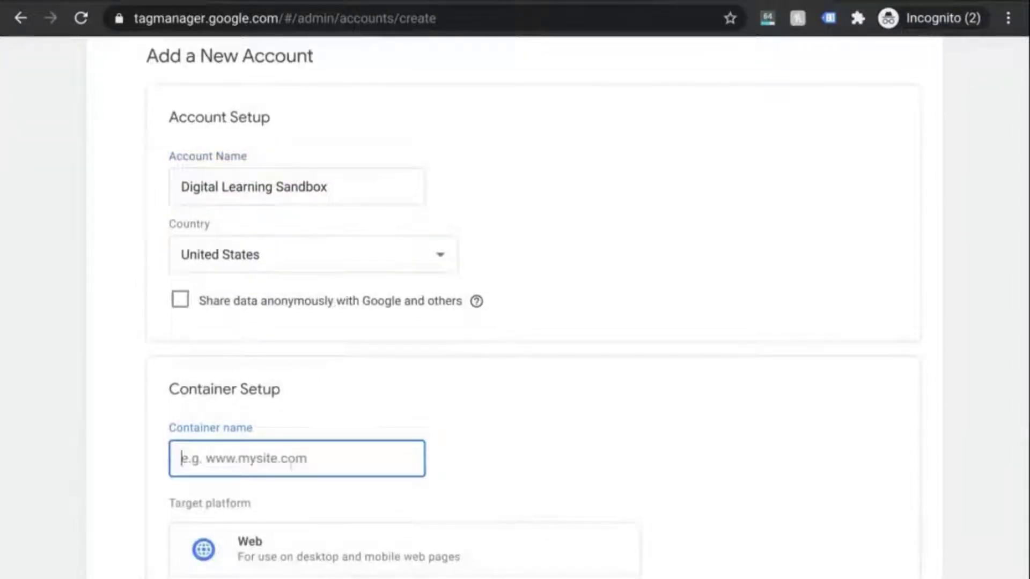
text(Digital)
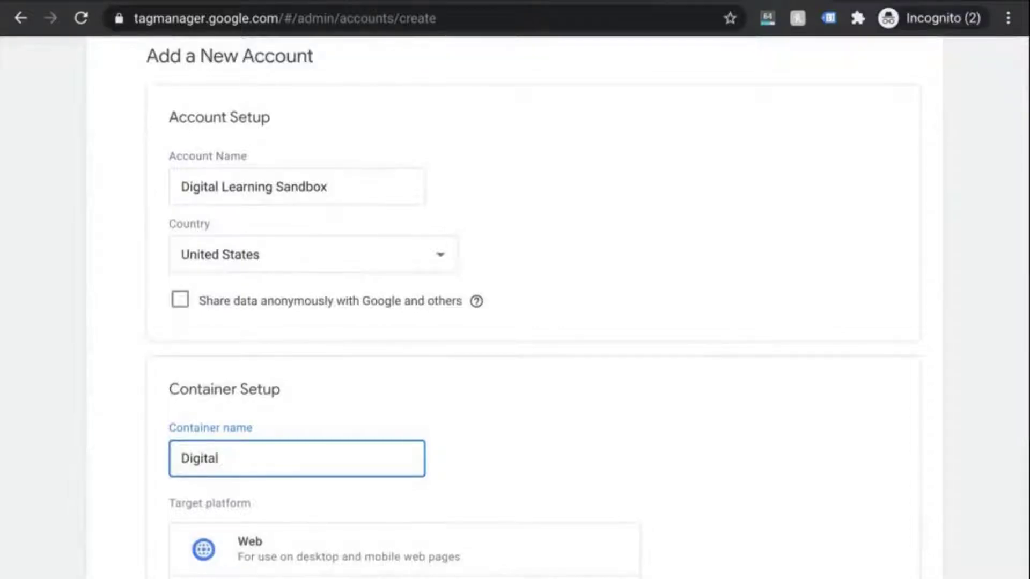
text( Sad)
key(BackSpace)
text(ndbox)
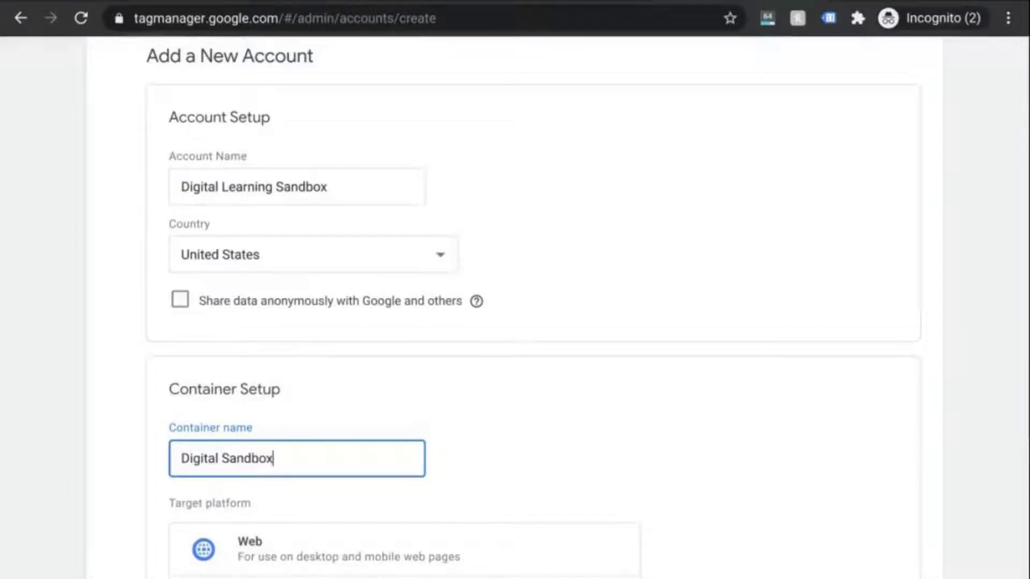
text( Website)
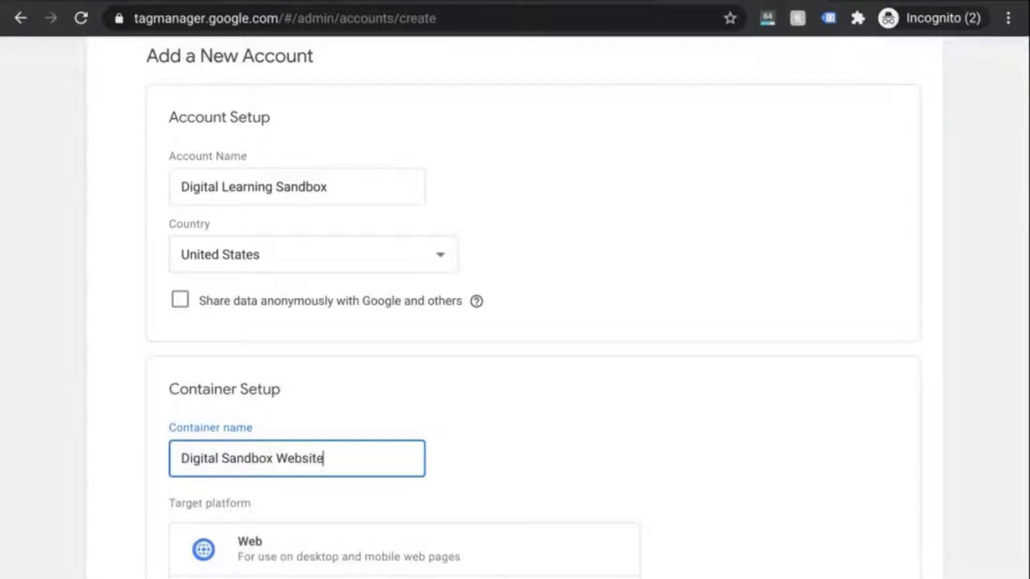
- Choose Web as the target platform, create the account, and accept the Terms of Service
scroll(336, 429, down, 3)
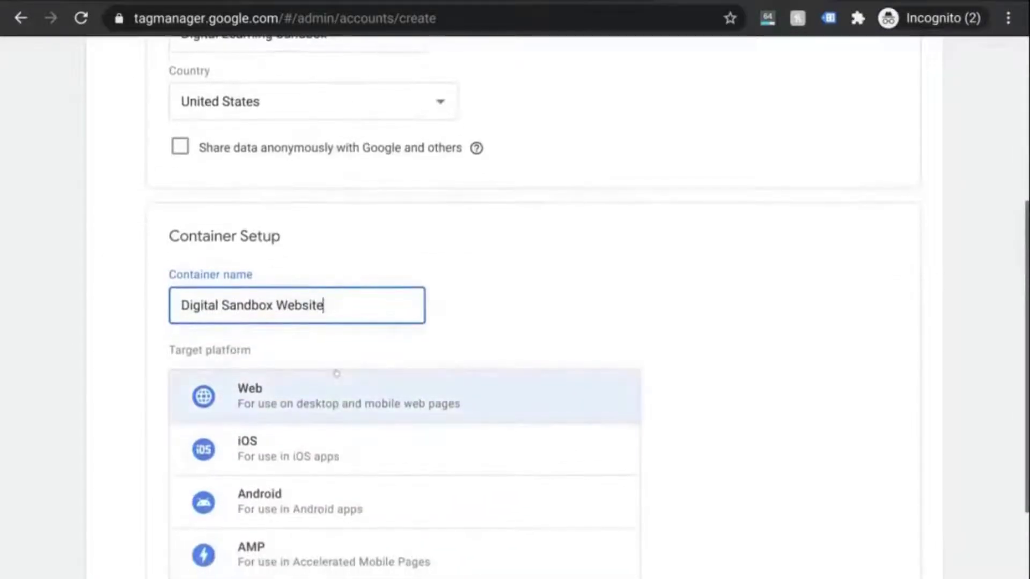
click(336, 376)
scroll(335, 391, down, 3)
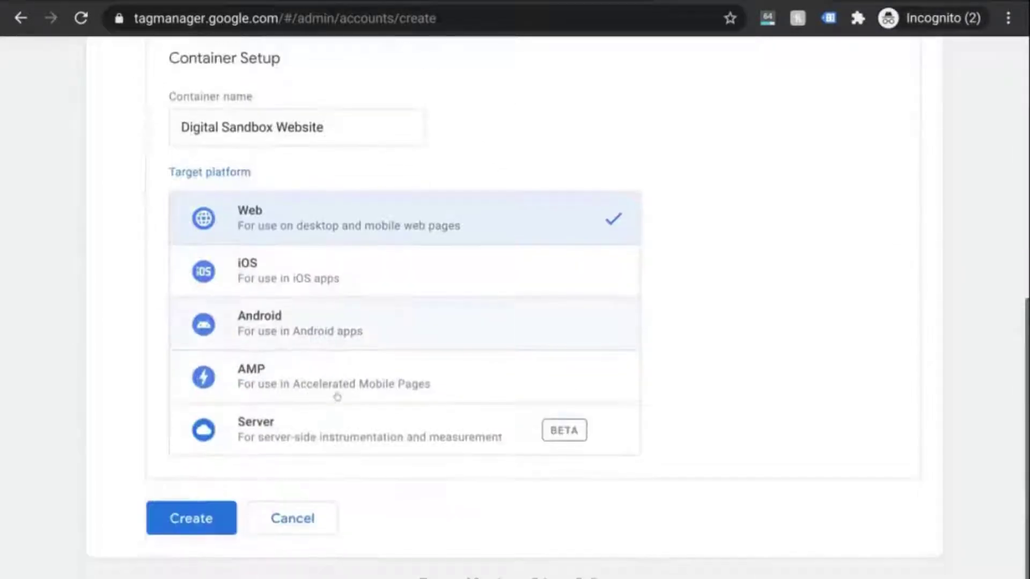
click(204, 516)
scroll(688, 247, down, 5)
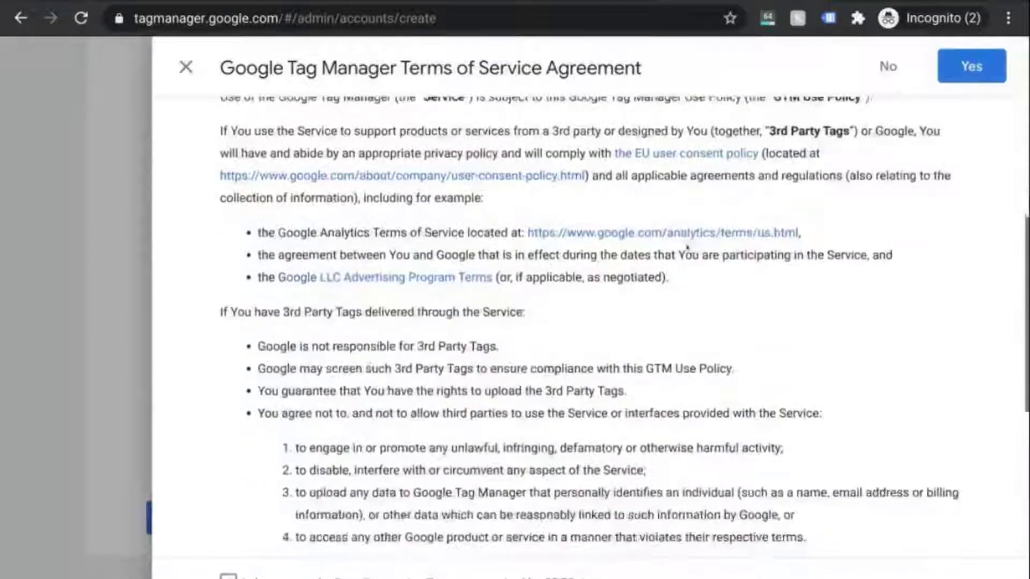
scroll(687, 247, down, 6)
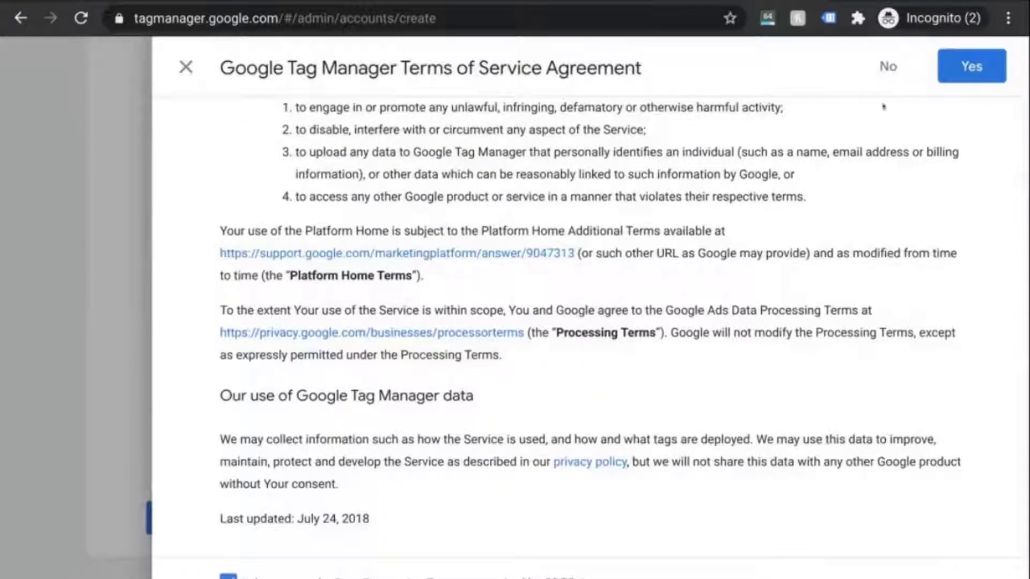
click(939, 74)
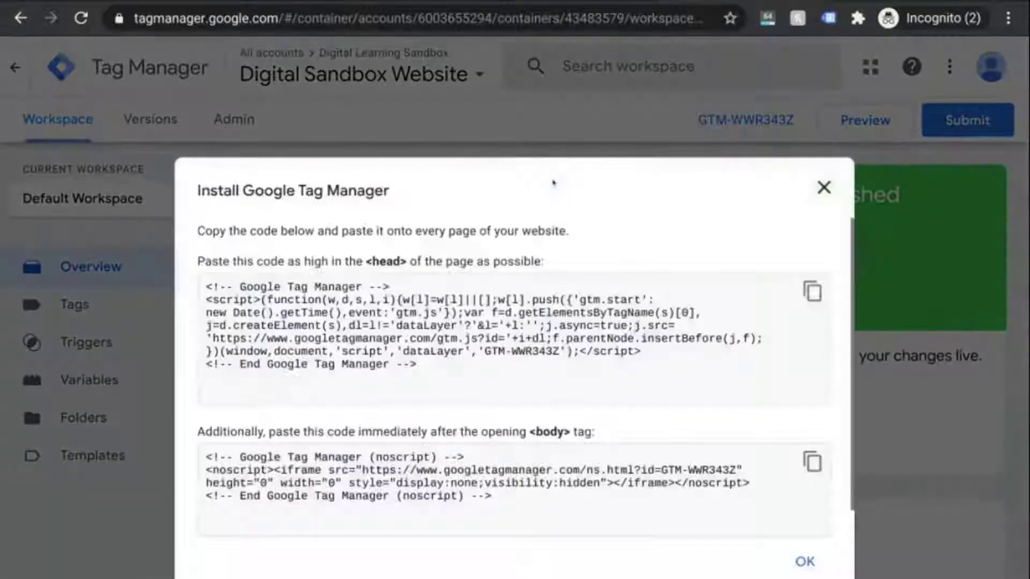
- Replace the gtag.js block in the Blogger theme head with the Tag Manager head snippet
click(810, 293)
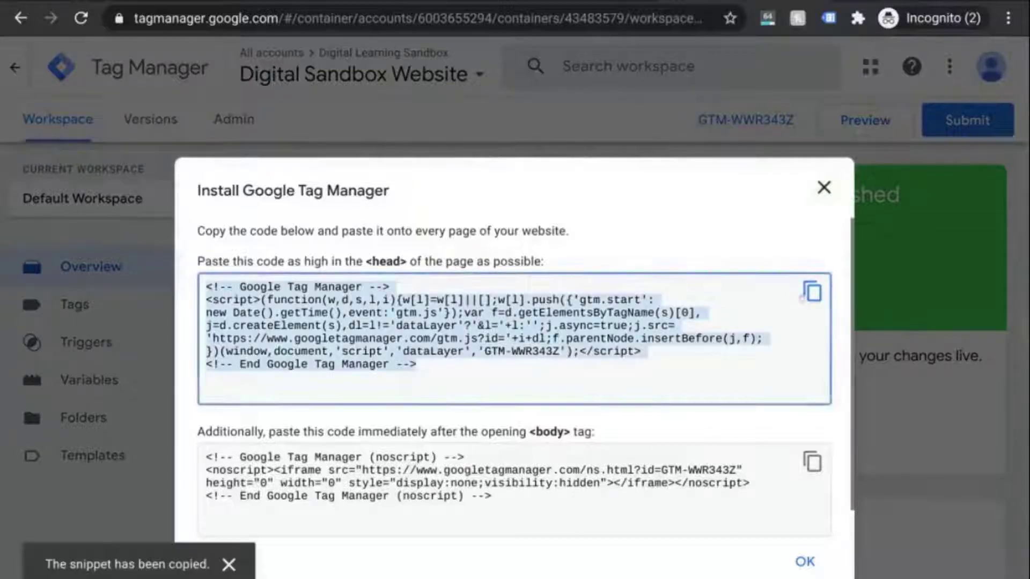
click(536, 2)
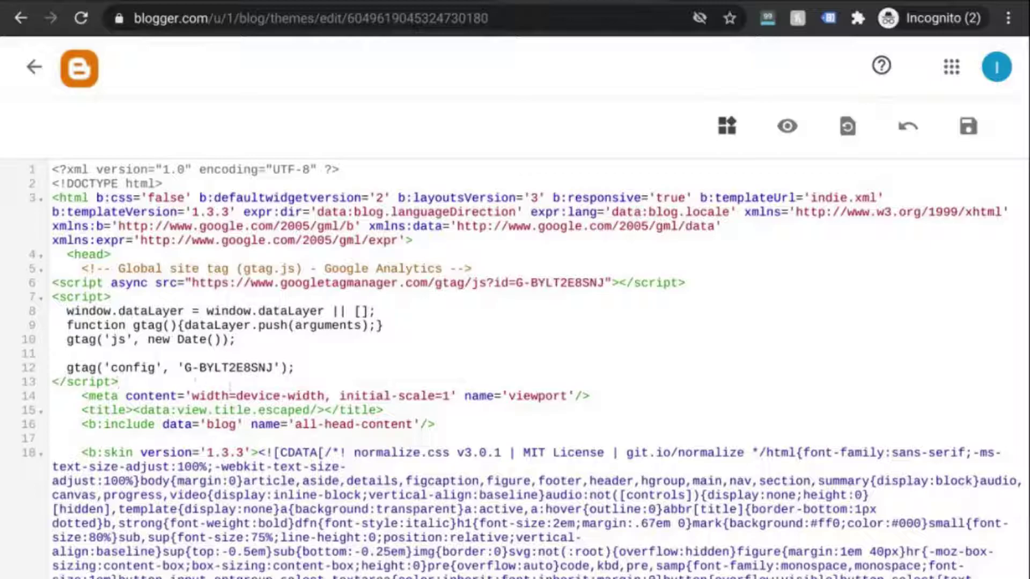
drag(230, 386, 37, 268)
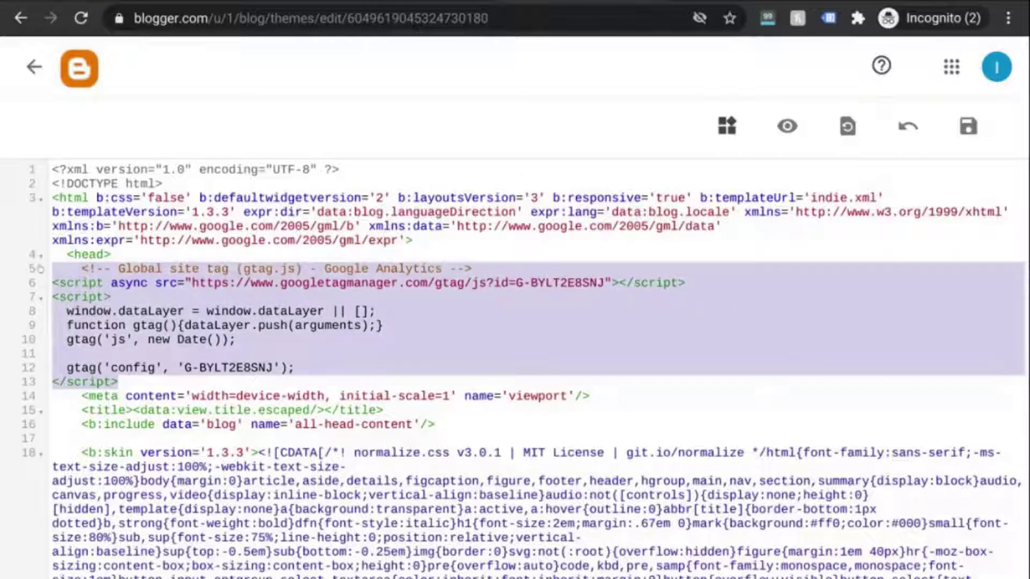
key(Tab)
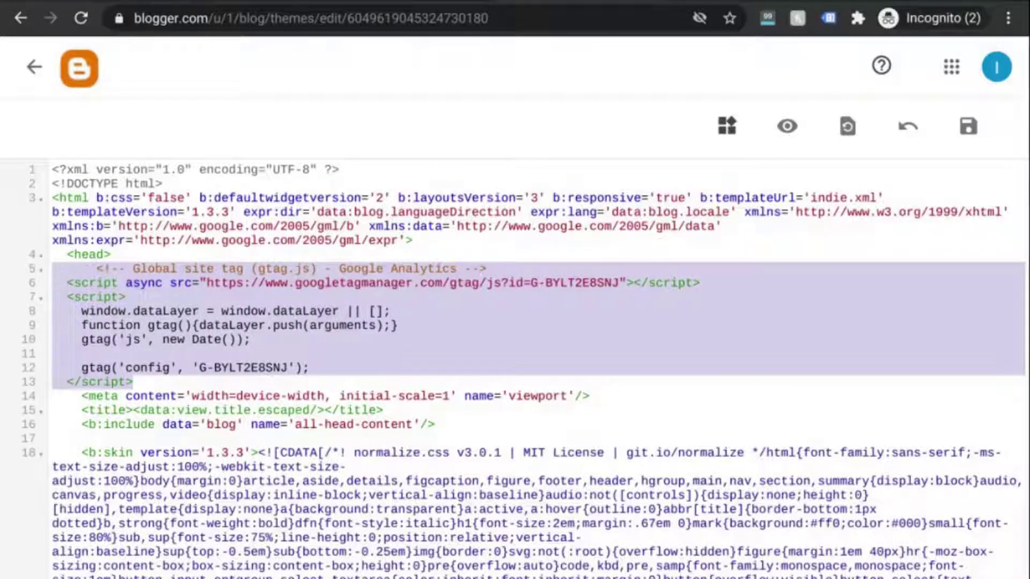
key(BackSpace)
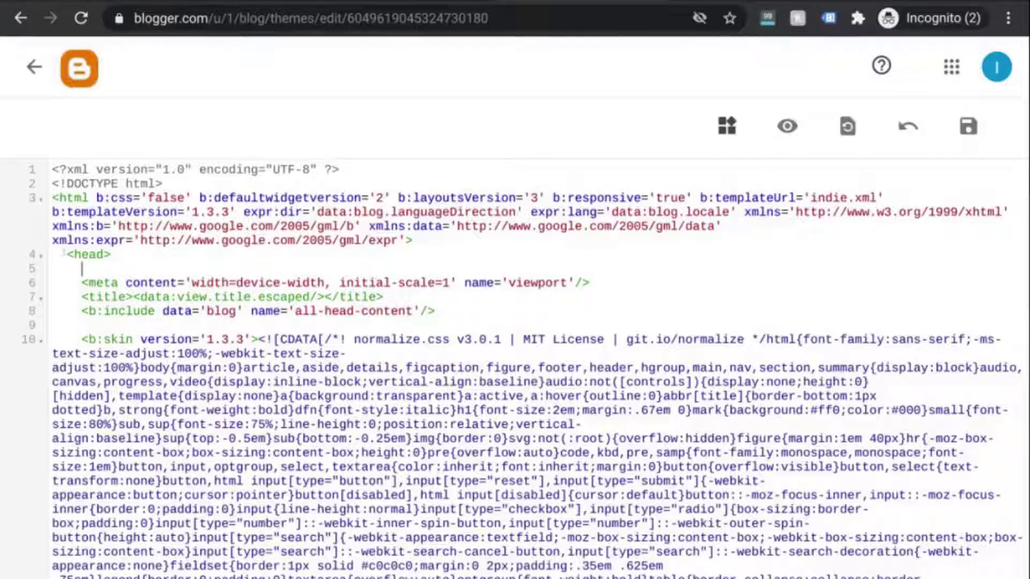
key(ctrl+v)
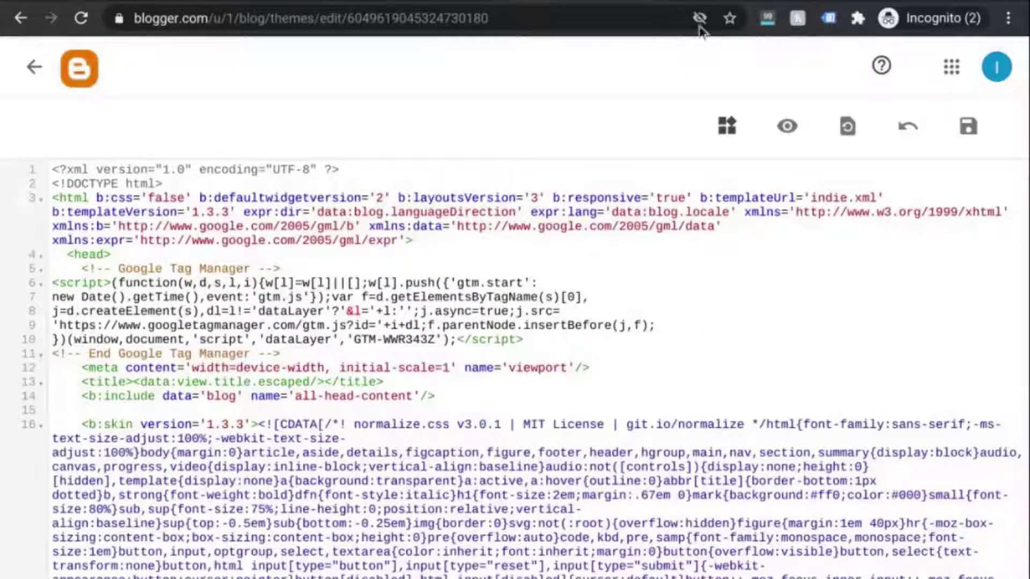
key(alt+Tab)
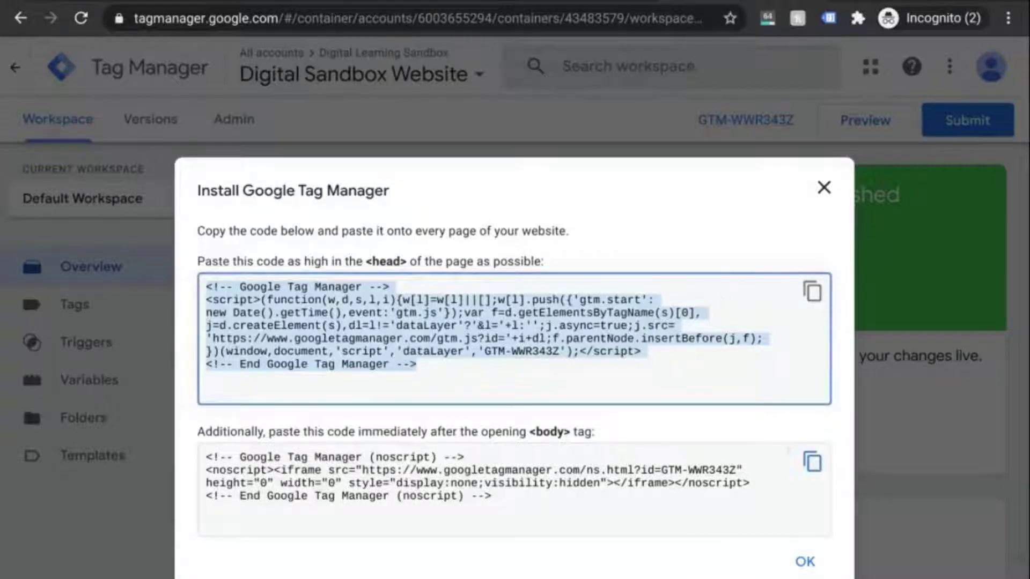
- Copy the Tag Manager noscript snippet and place it after the theme's opening <body> tag
click(799, 461)
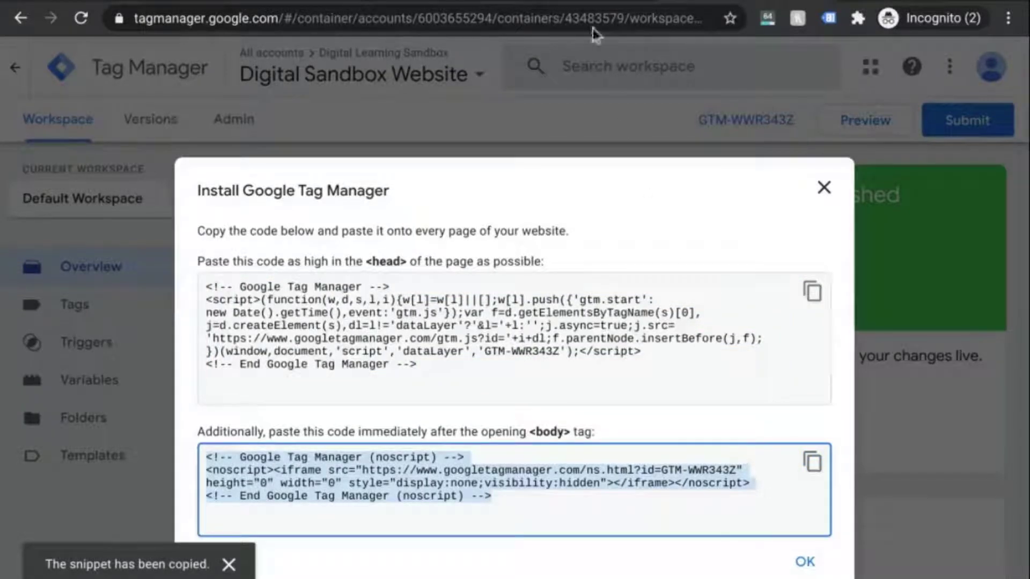
key(alt+Tab)
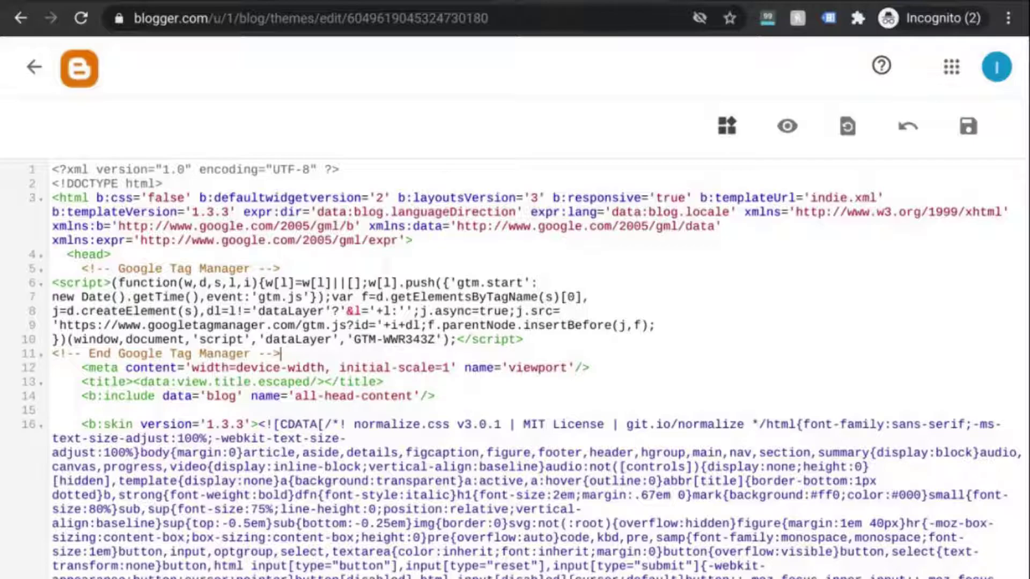
key(ctrl+f)
text(<)
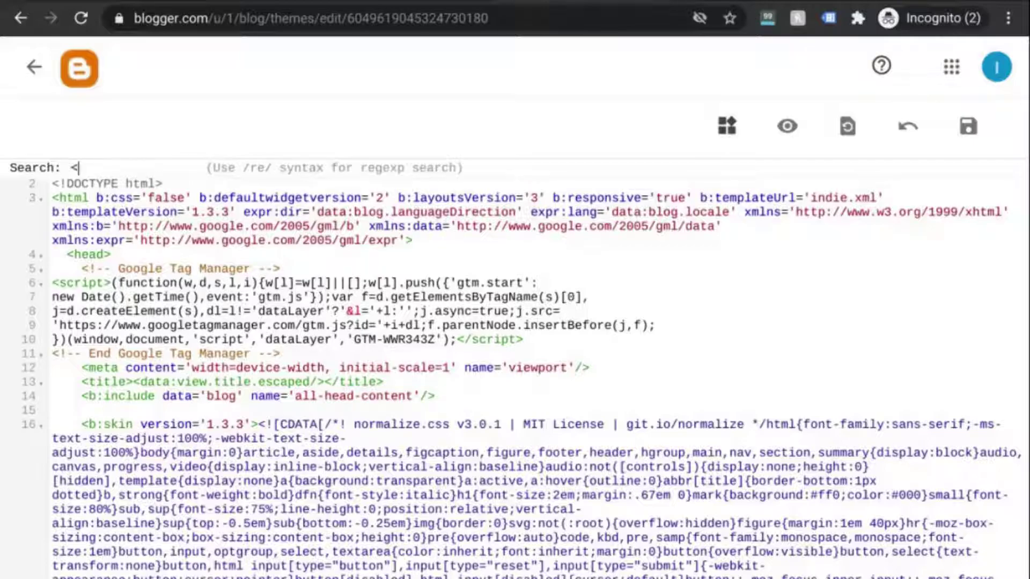
text(body>)
key(Return)
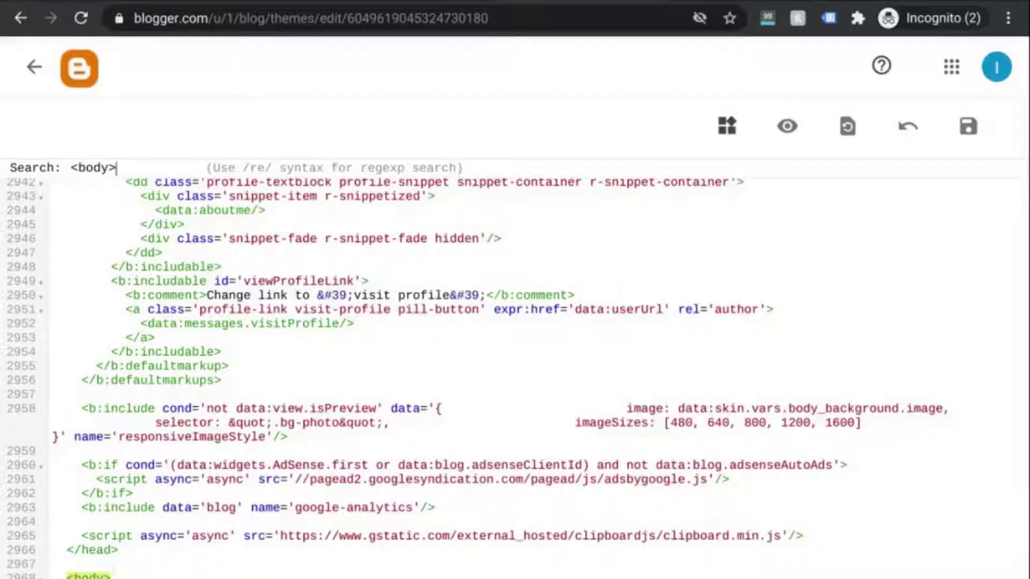
key(Escape)
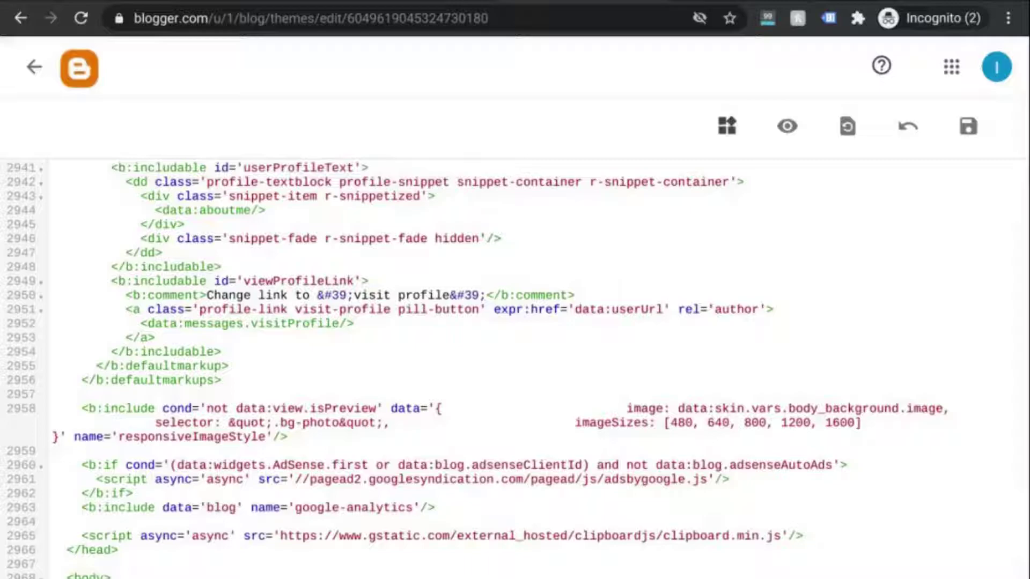
scroll(515, 367, down, 1)
scroll(515, 367, down, 4)
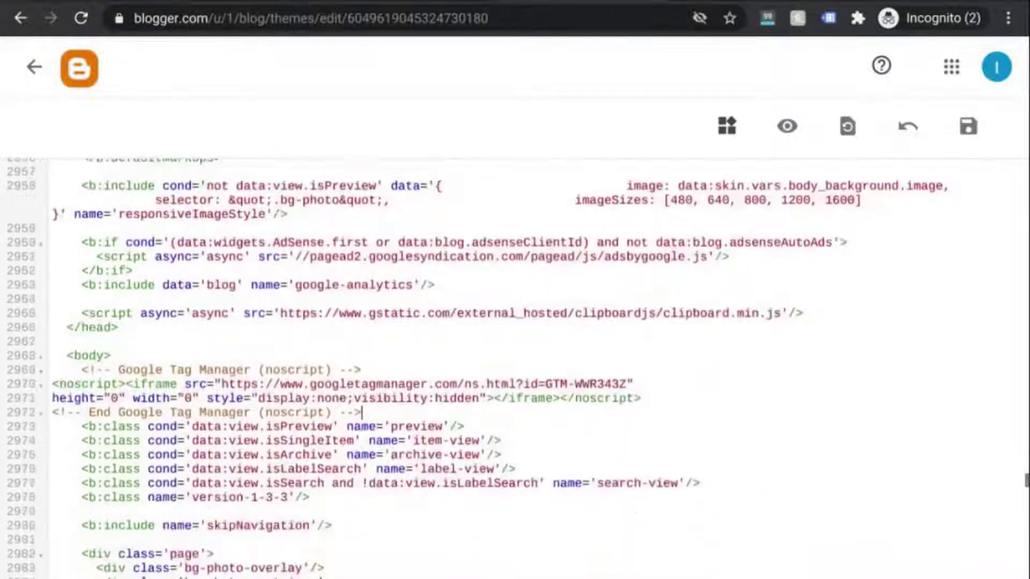
scroll(515, 368, down, 1)
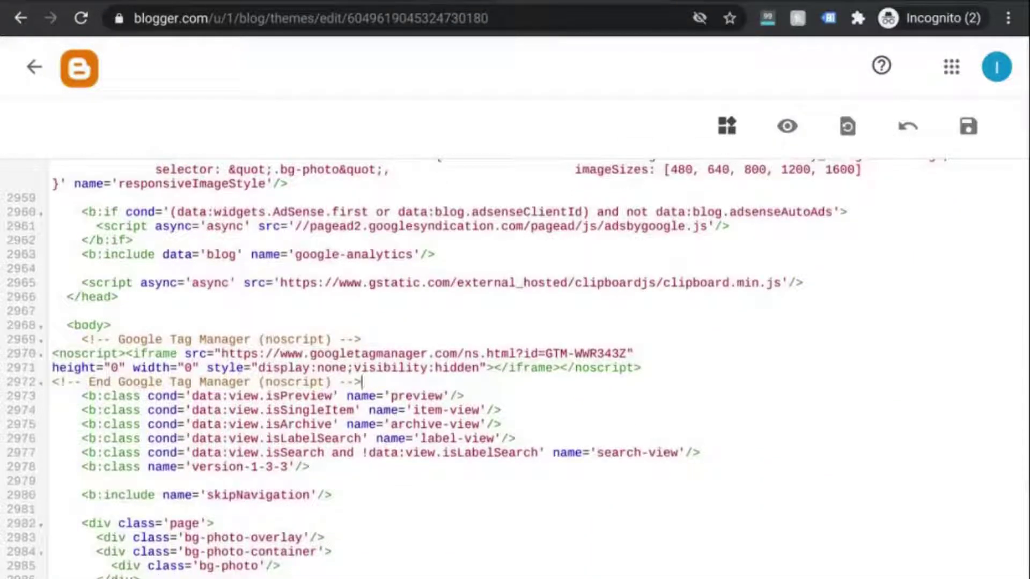
click(708, 6)
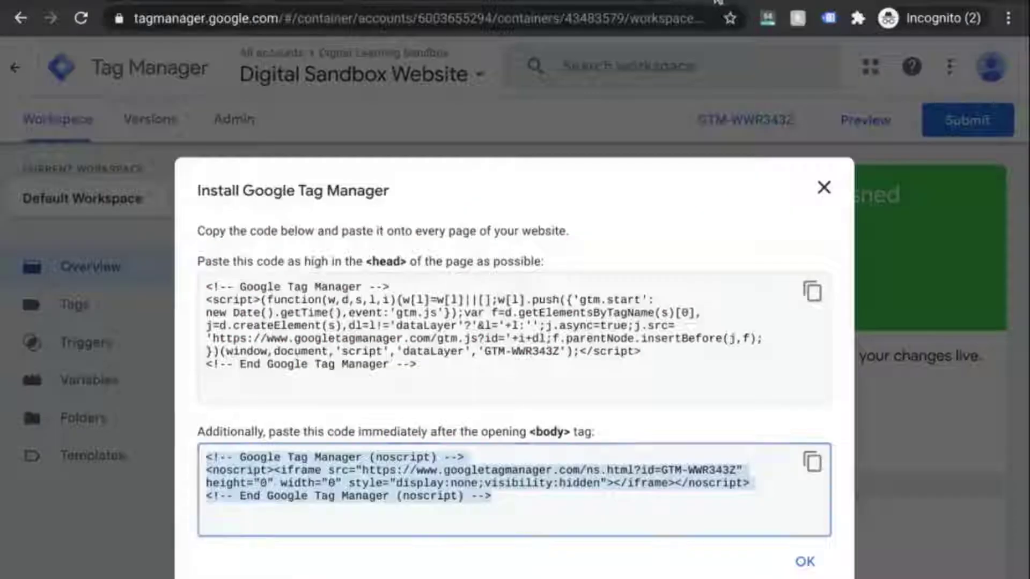
- Close the install dialog and start a new tag of type Google Analytics: GA4 Configuration
click(815, 178)
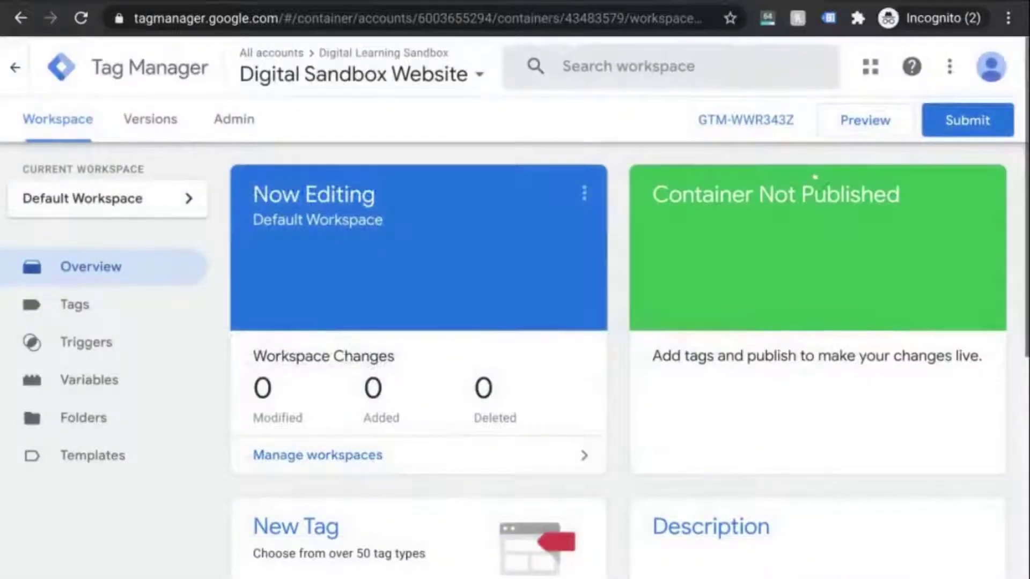
scroll(368, 510, down, 2)
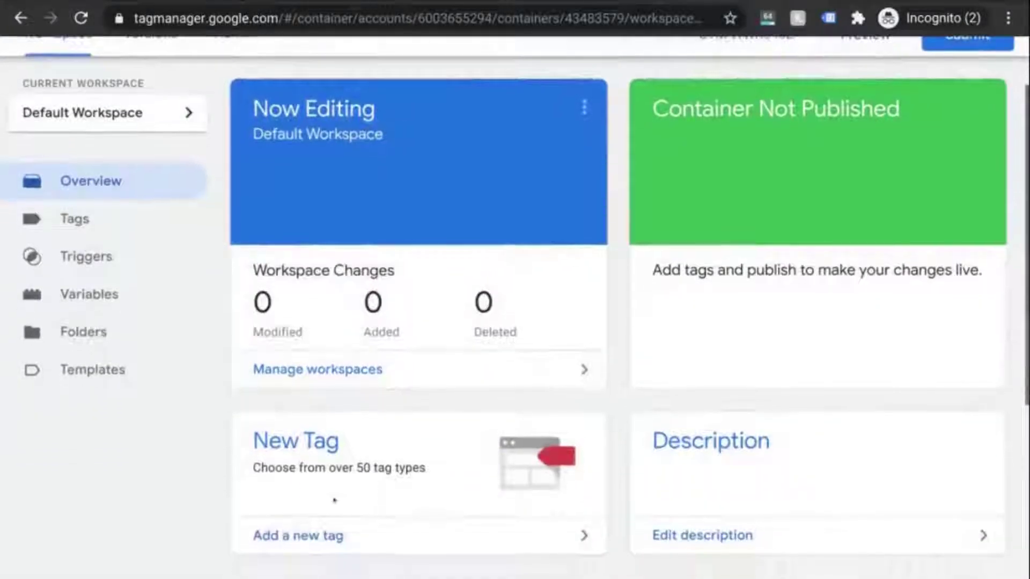
click(302, 544)
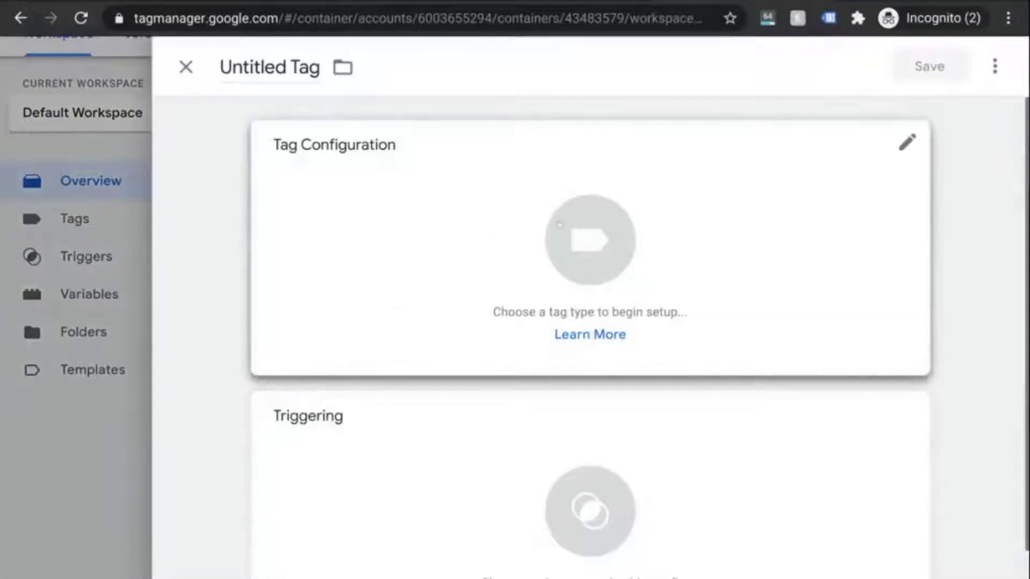
click(560, 223)
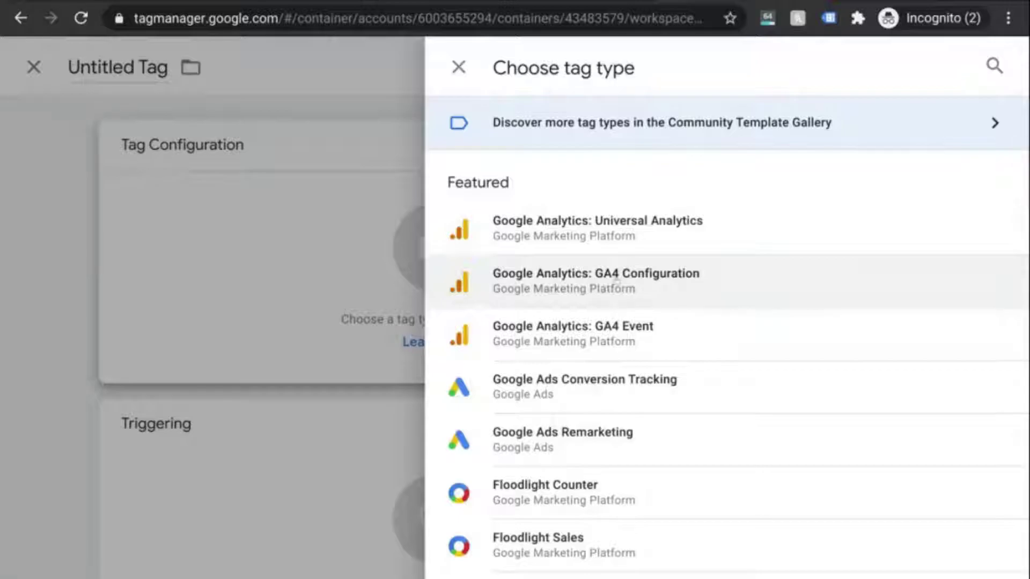
click(617, 279)
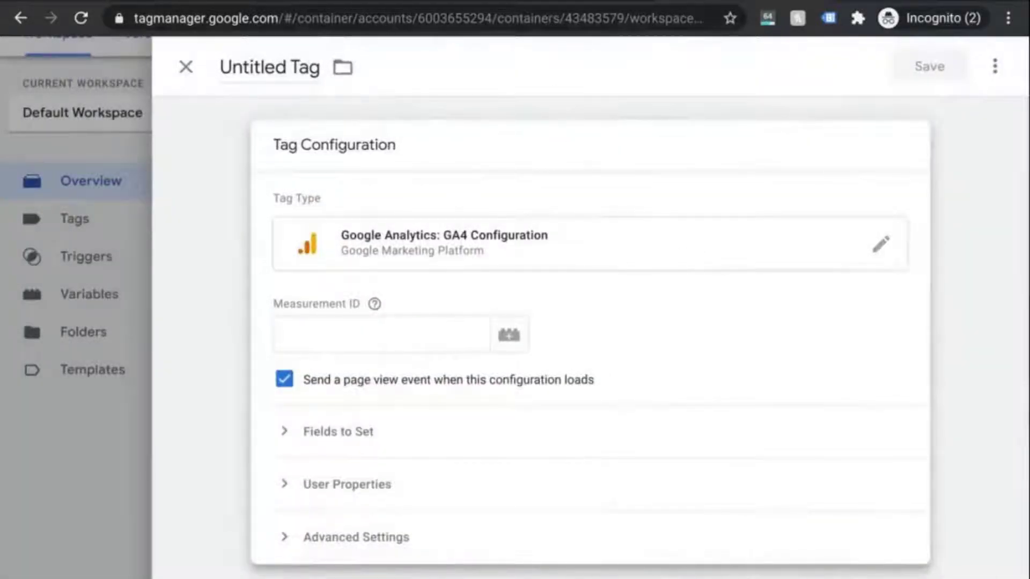
- Show the existing on-page tag's Tag Manager steps and select Measurement ID G-BYLT2E8SNJ
key(alt+Tab)
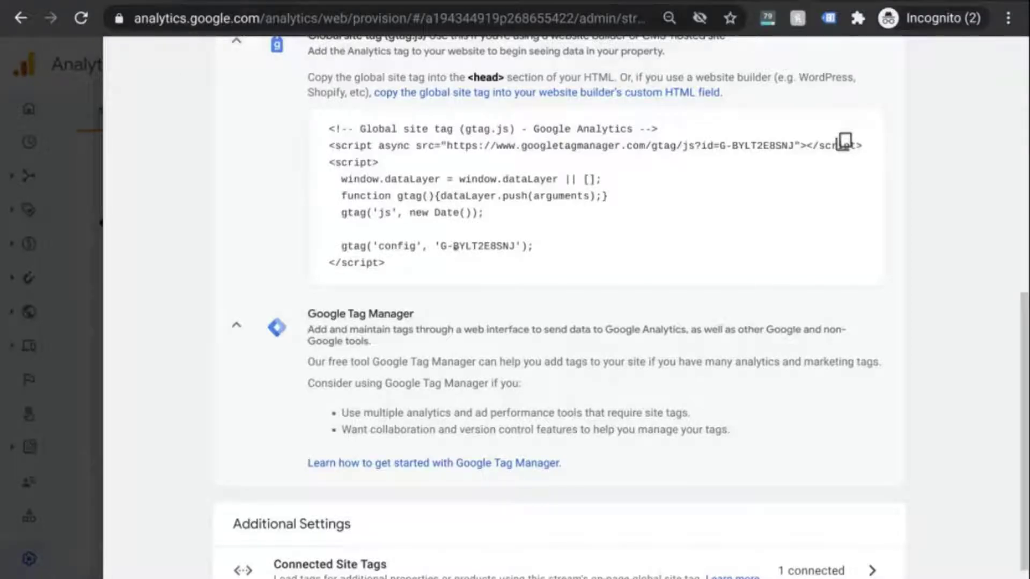
scroll(574, 117, up, 2)
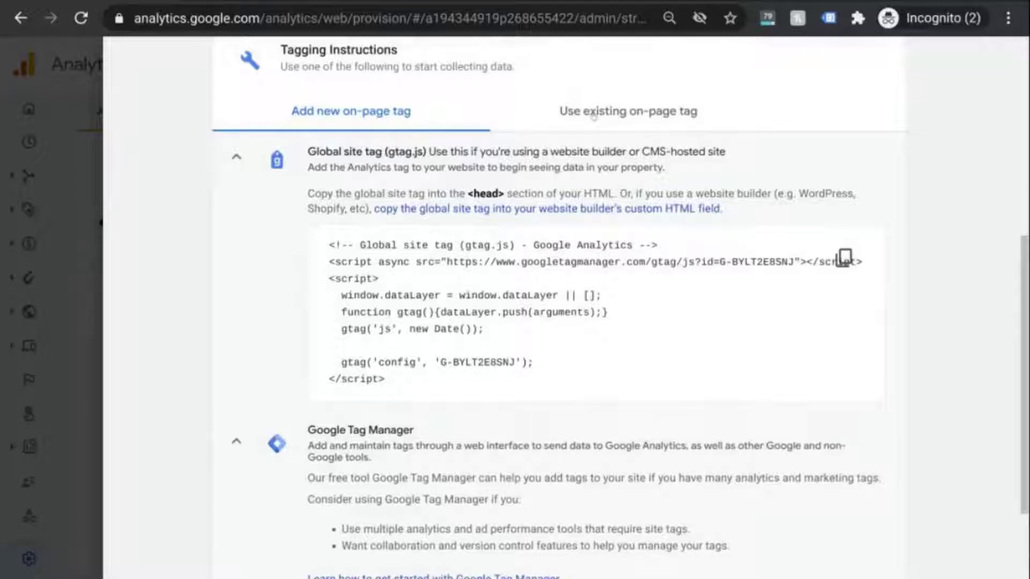
click(593, 113)
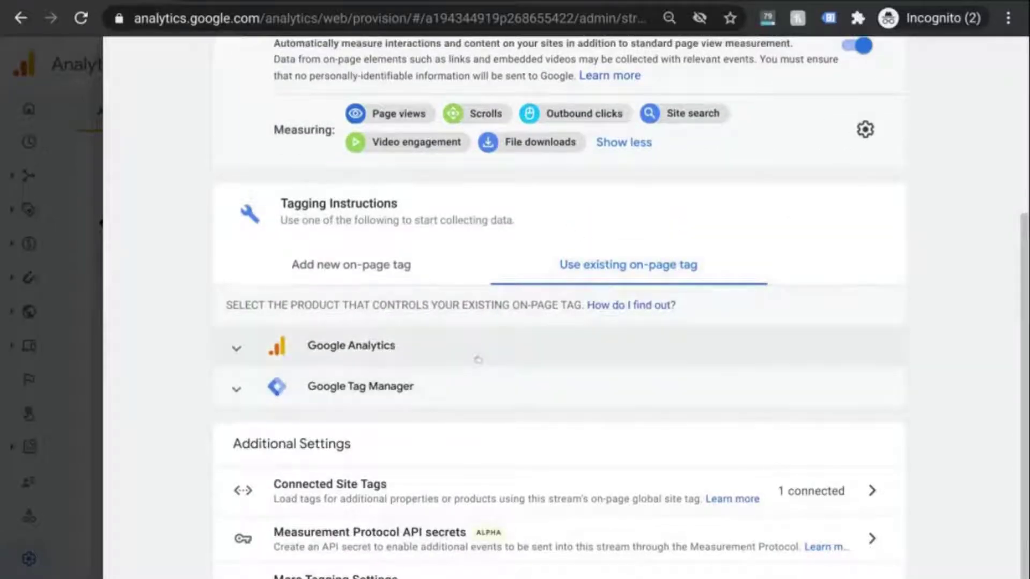
click(458, 387)
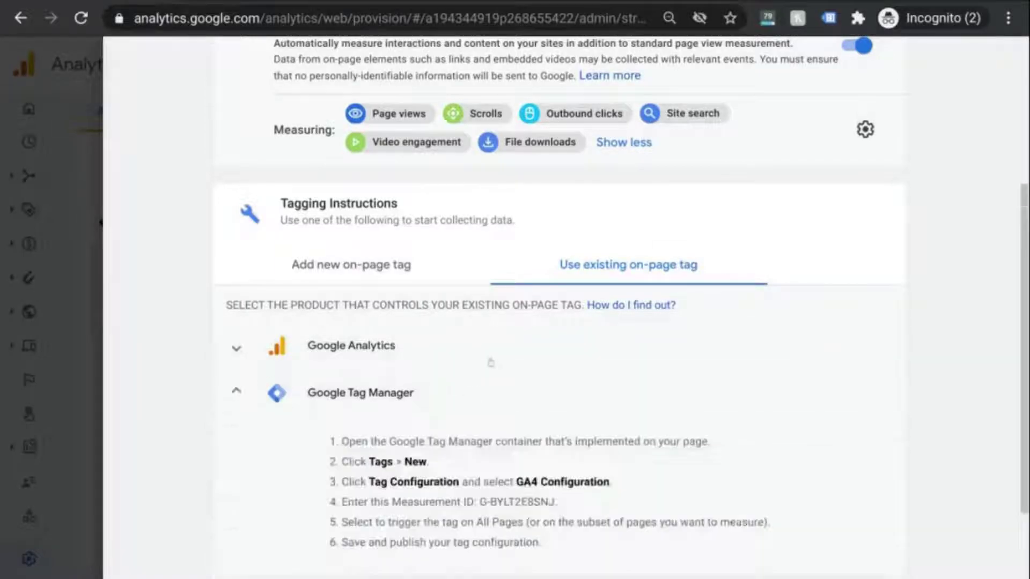
scroll(492, 361, down, 2)
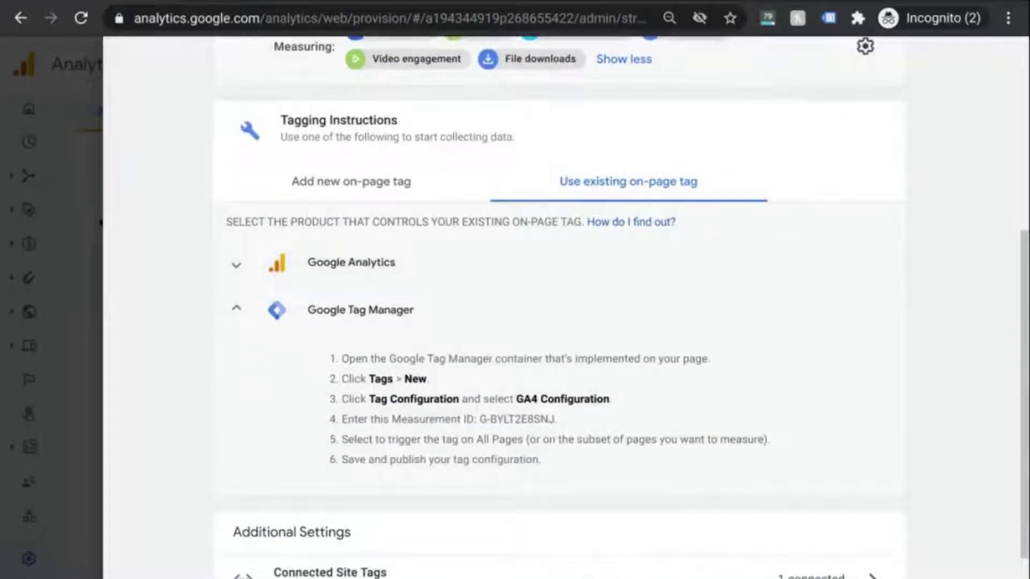
drag(479, 419, 555, 419)
key(ctrl+c)
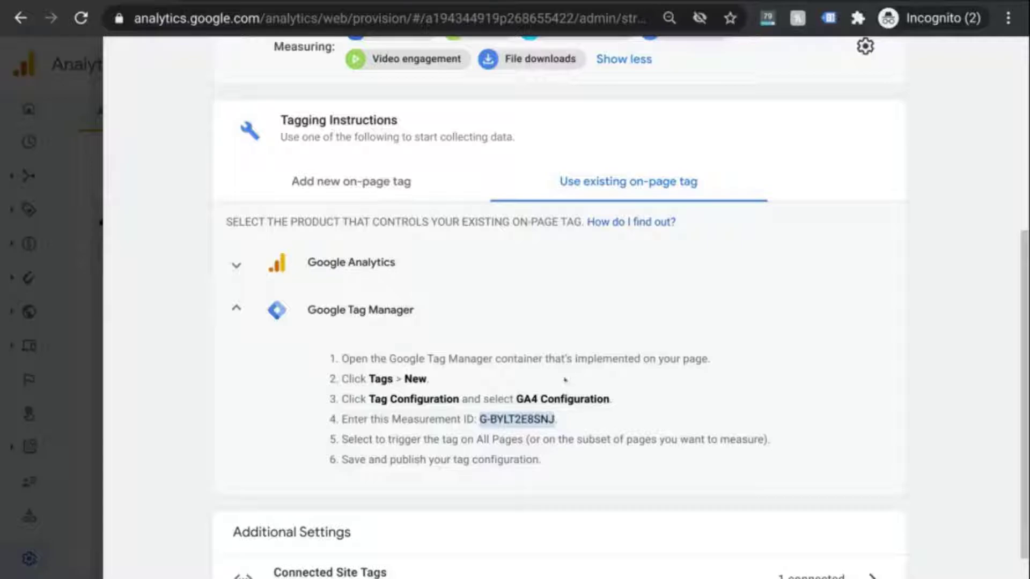
- Paste Measurement ID G-BYLT2E8SNJ into the GA4 Configuration tag's Measurement ID field
key(alt+Tab)
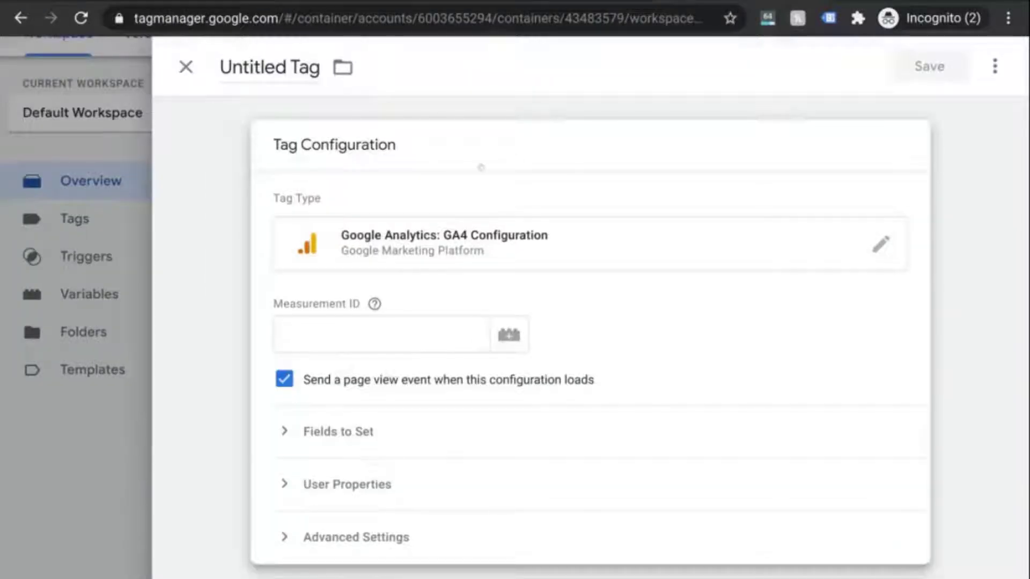
click(386, 333)
key(ctrl+v)
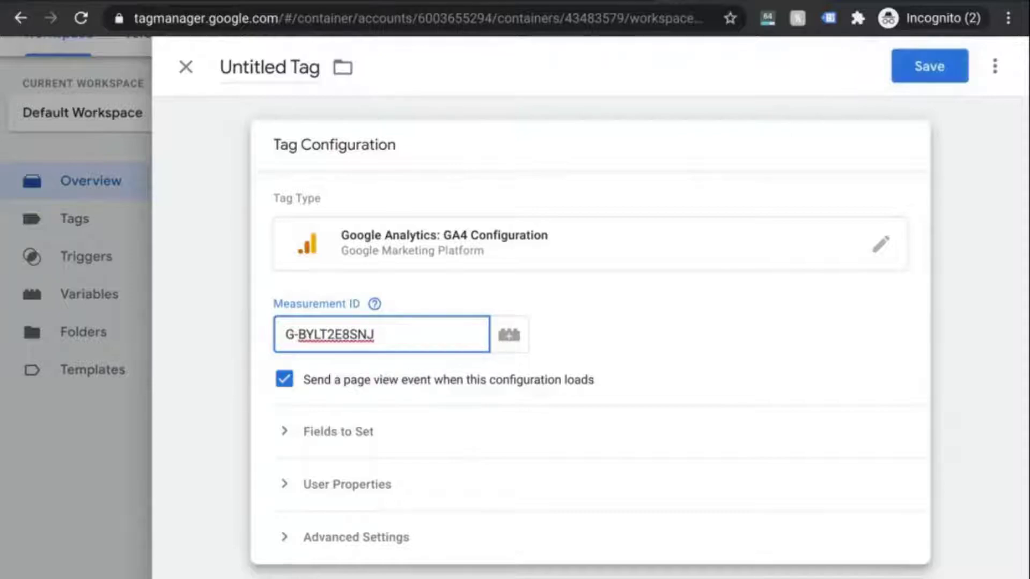
scroll(376, 327, down, 2)
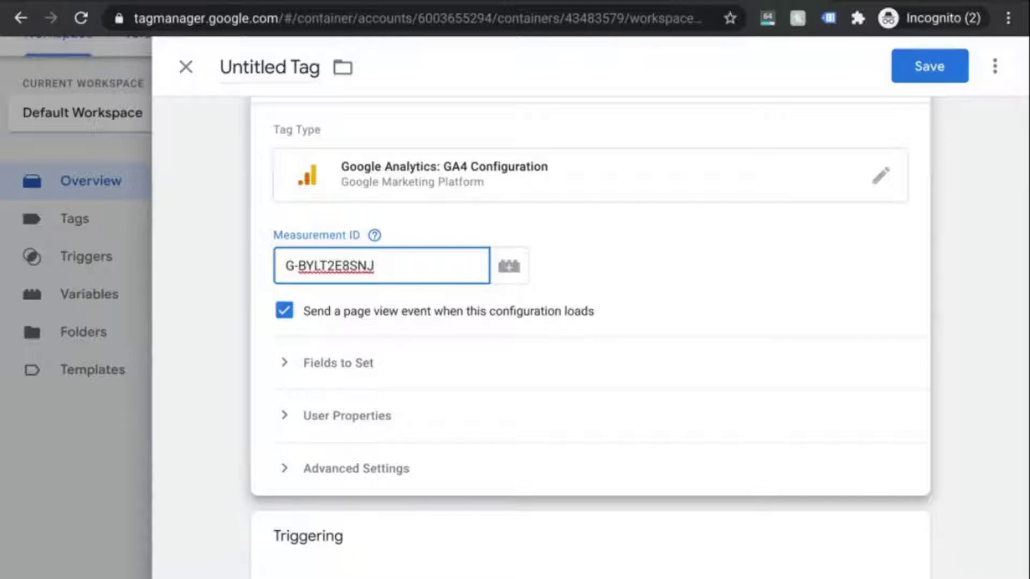
scroll(512, 300, down, 3)
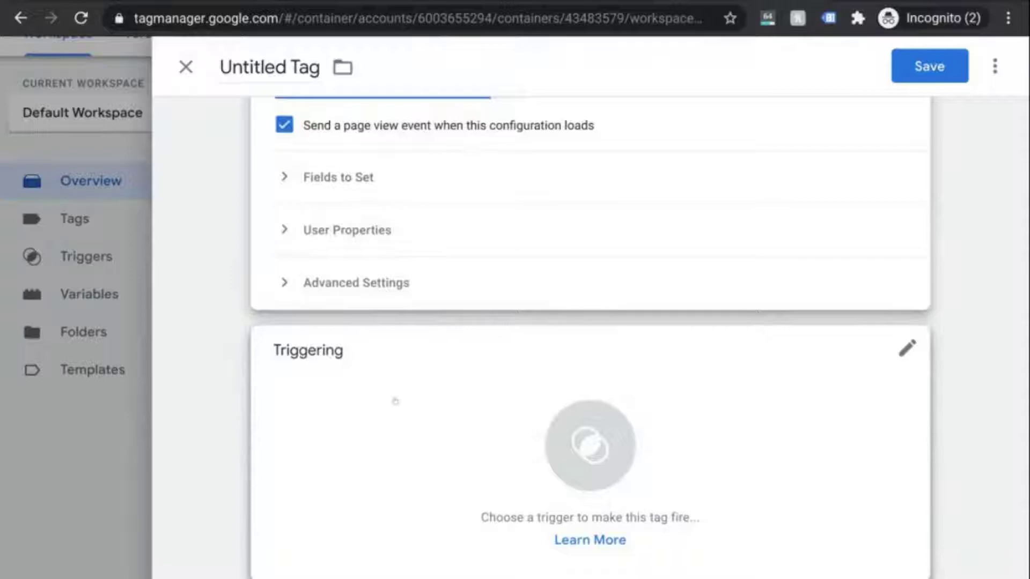
- Set the tag to fire on All Pages, rename it 'GA4 Configuration Tag', and save
click(587, 444)
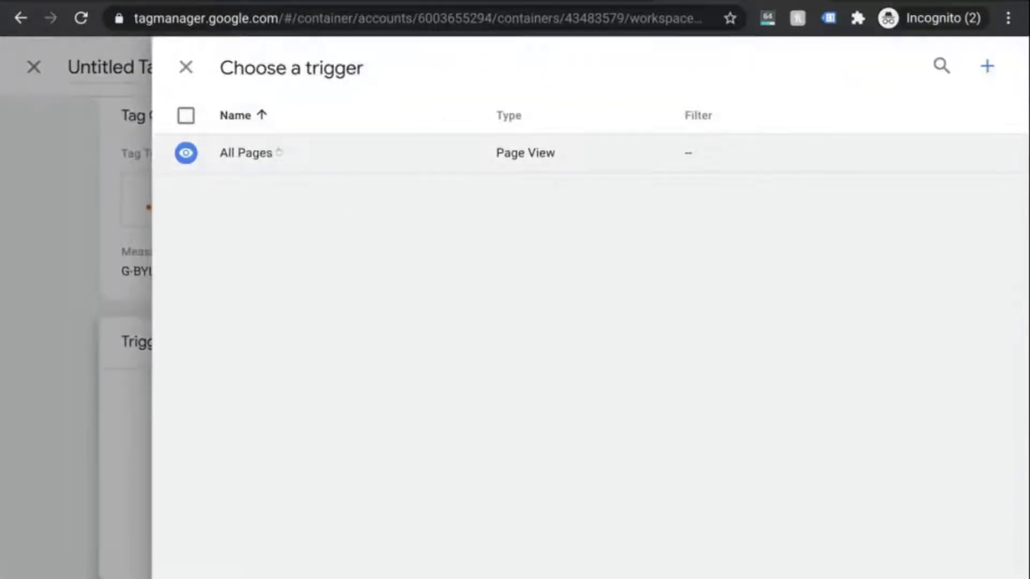
click(279, 153)
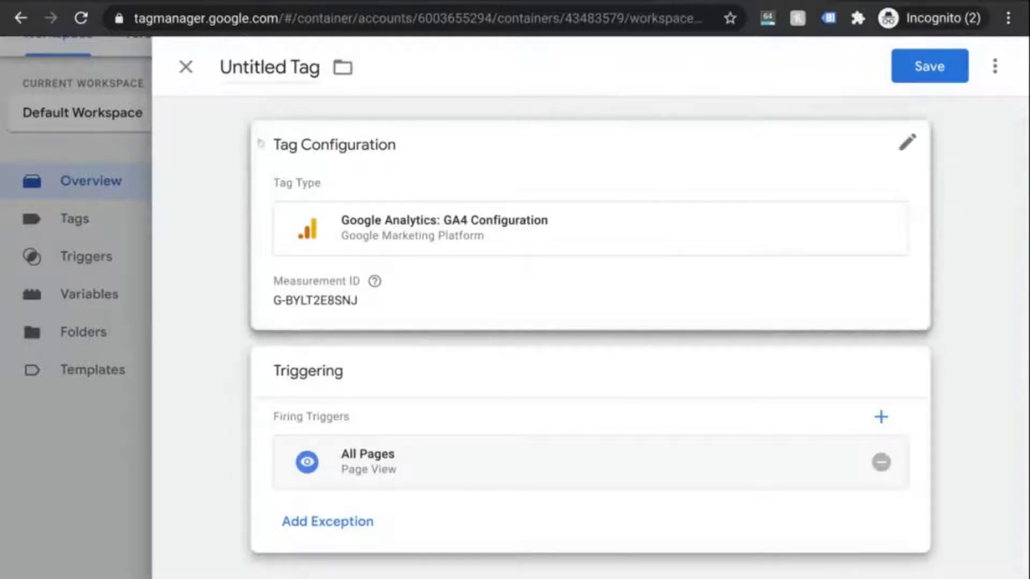
double_click(252, 67)
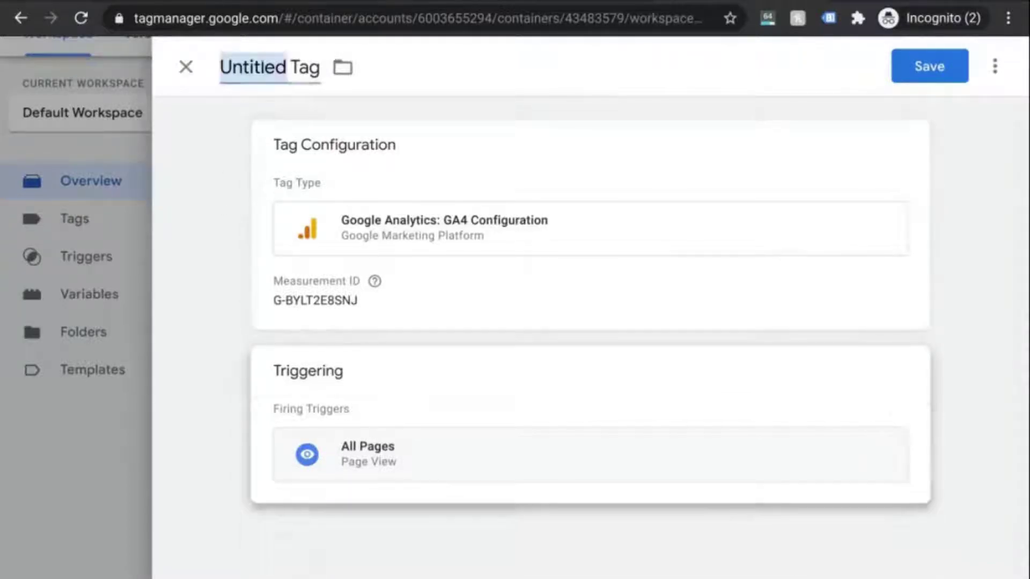
text(GA)
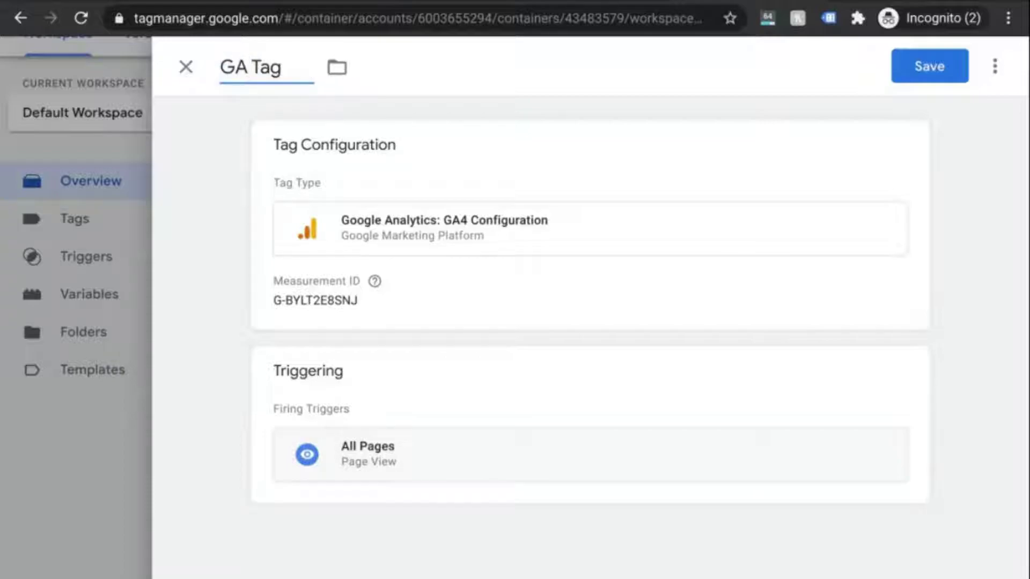
text(4 Configuration)
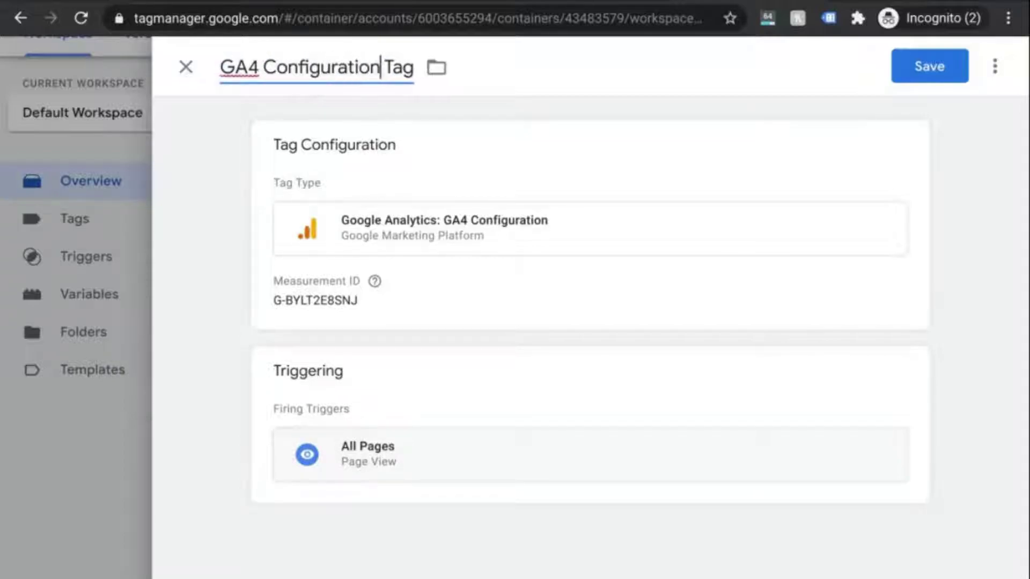
click(960, 67)
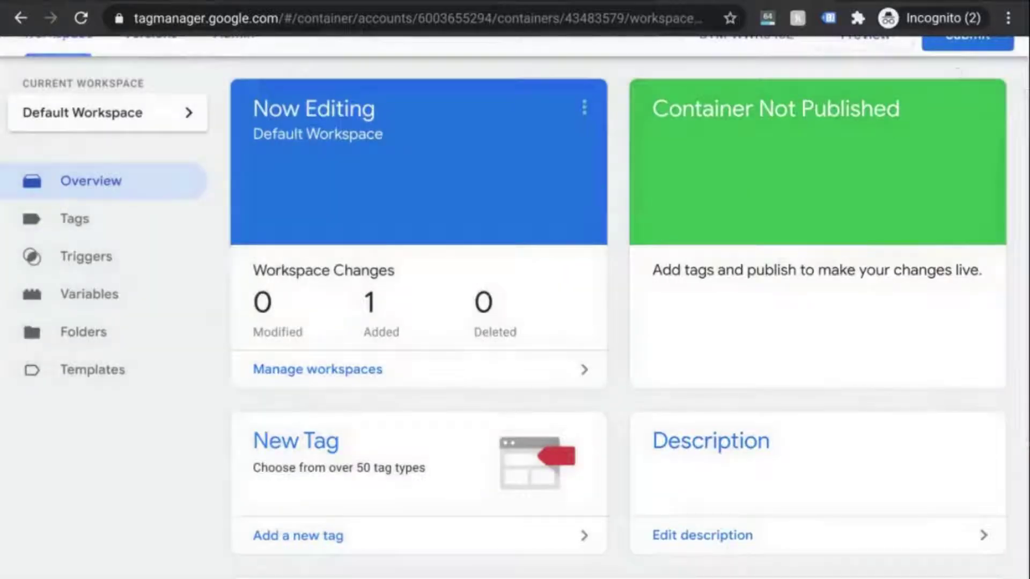
- Check the legacy Tag Assistant extension, then try to preview the GTM container
scroll(782, 145, up, 2)
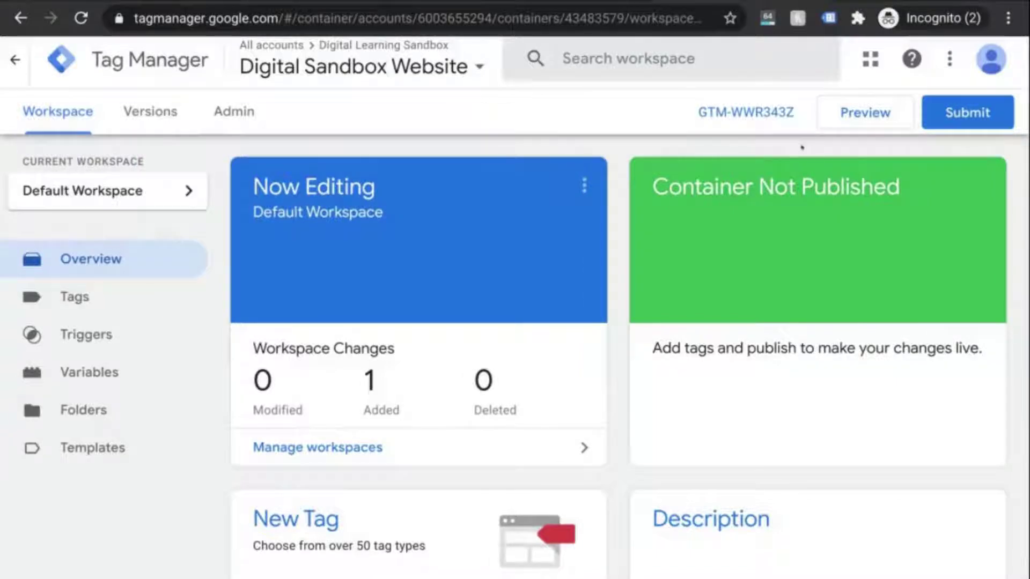
scroll(808, 153, up, 1)
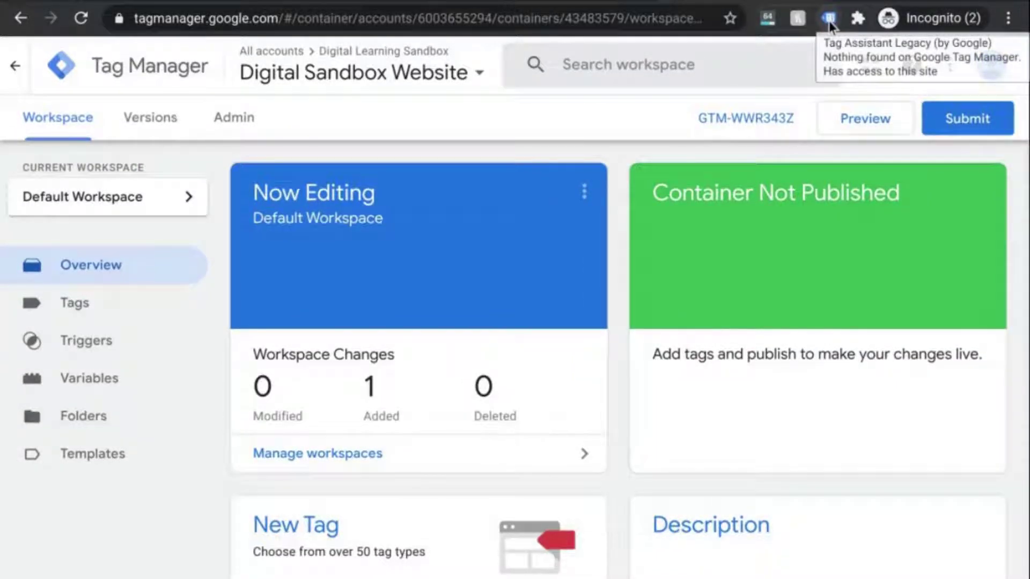
click(829, 20)
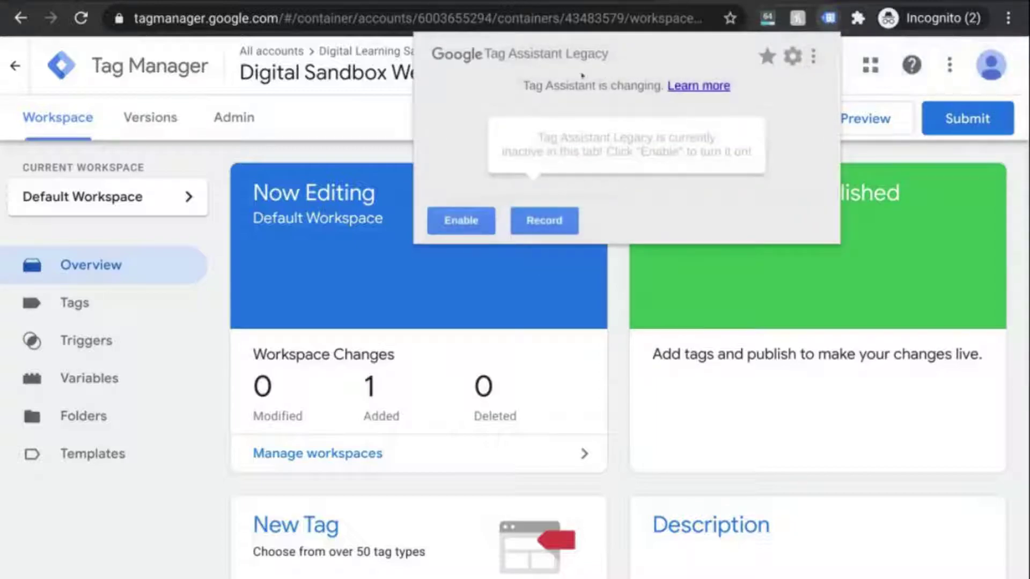
click(966, 154)
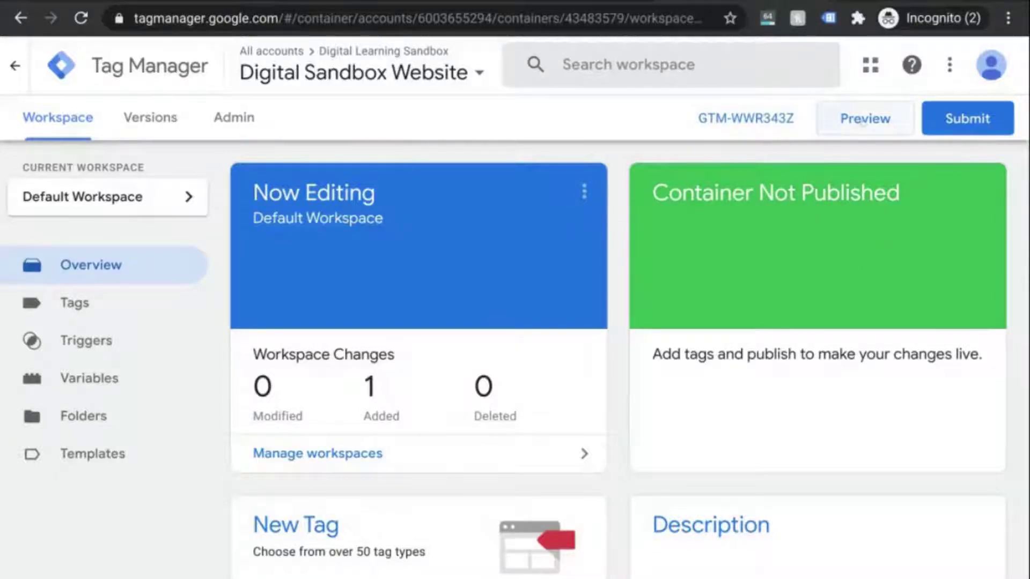
click(863, 121)
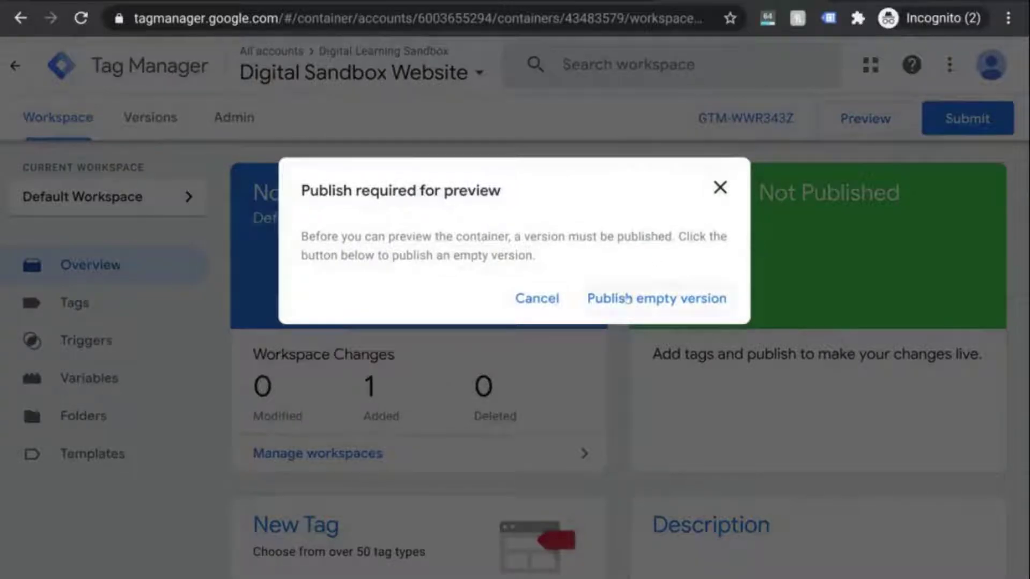
- Publish empty Version 1 and launch Tag Assistant preview from the success dialog
click(626, 299)
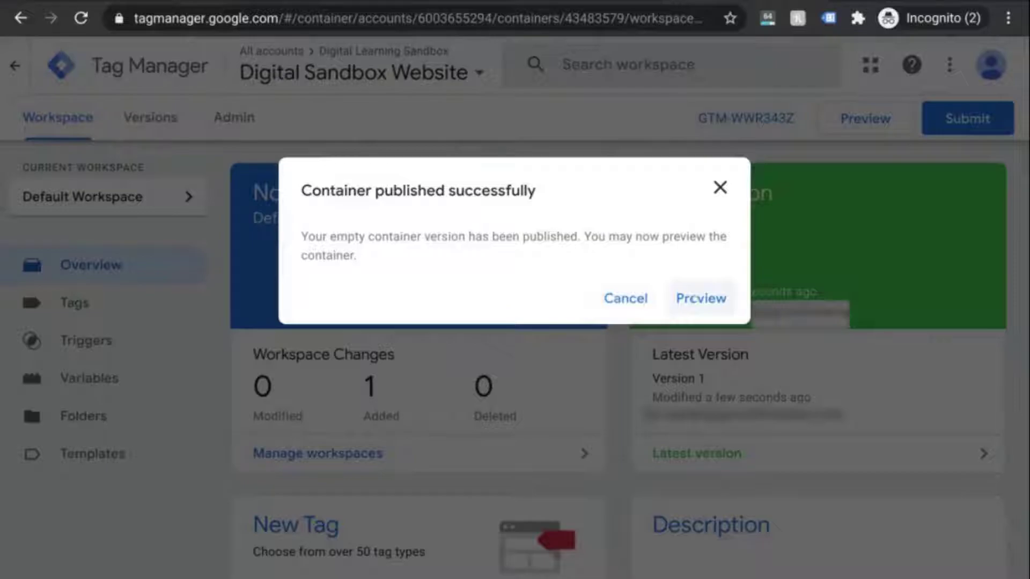
click(692, 299)
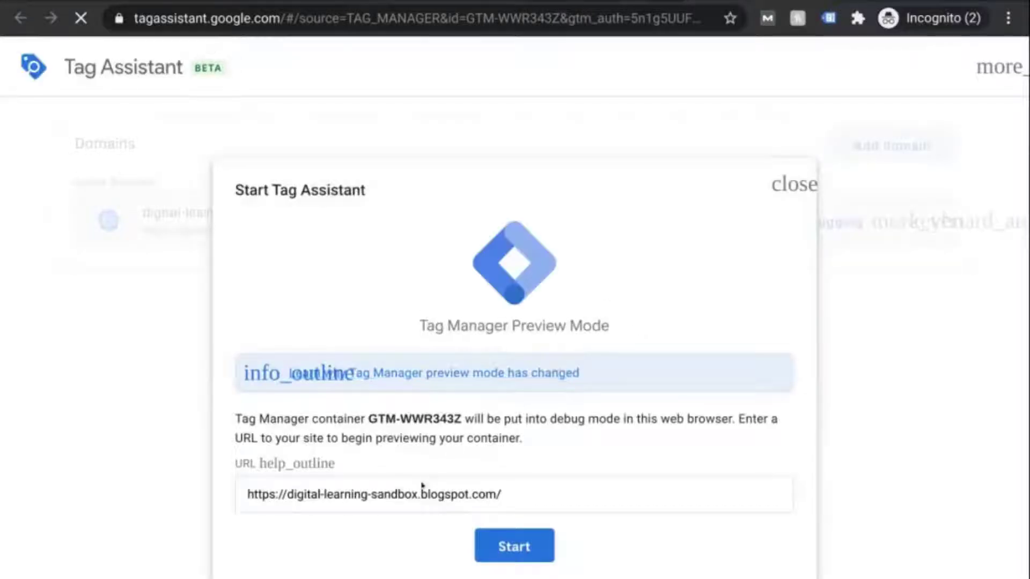
click(421, 489)
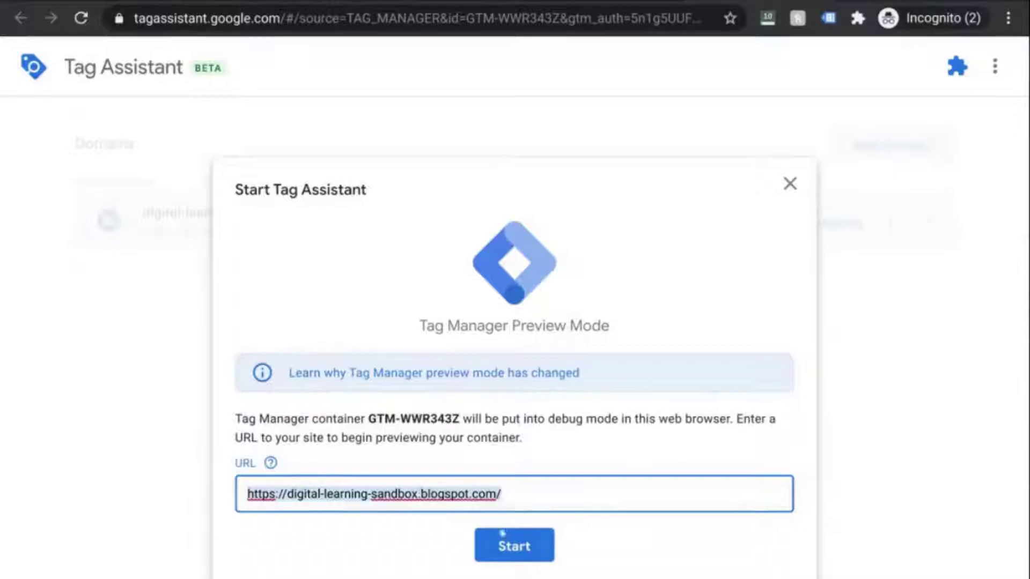
click(504, 546)
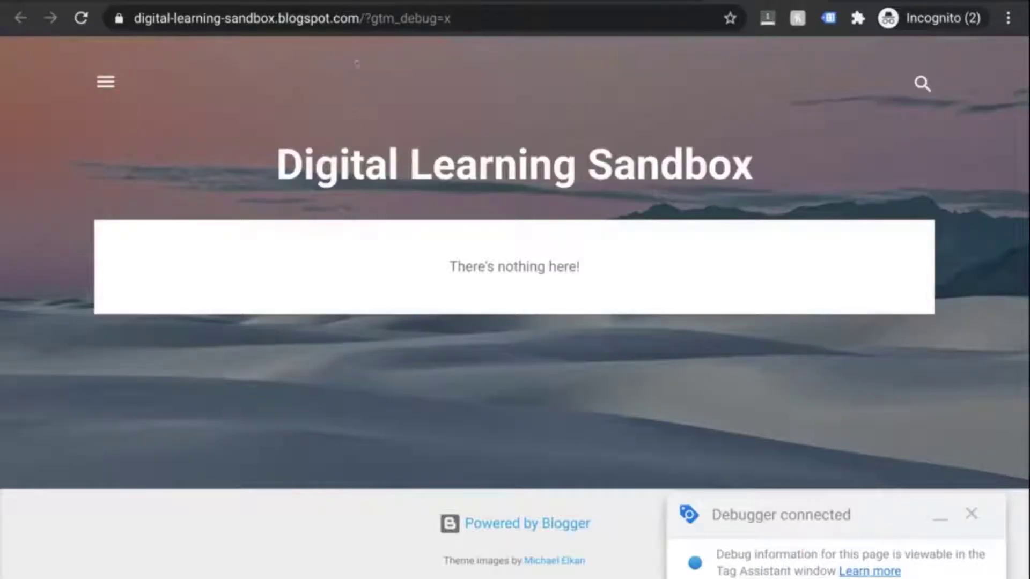
- Highlight the ?gtm_debug=x parameter and the Debugger connected notice, then return to Tag Assistant
drag(365, 18, 474, 18)
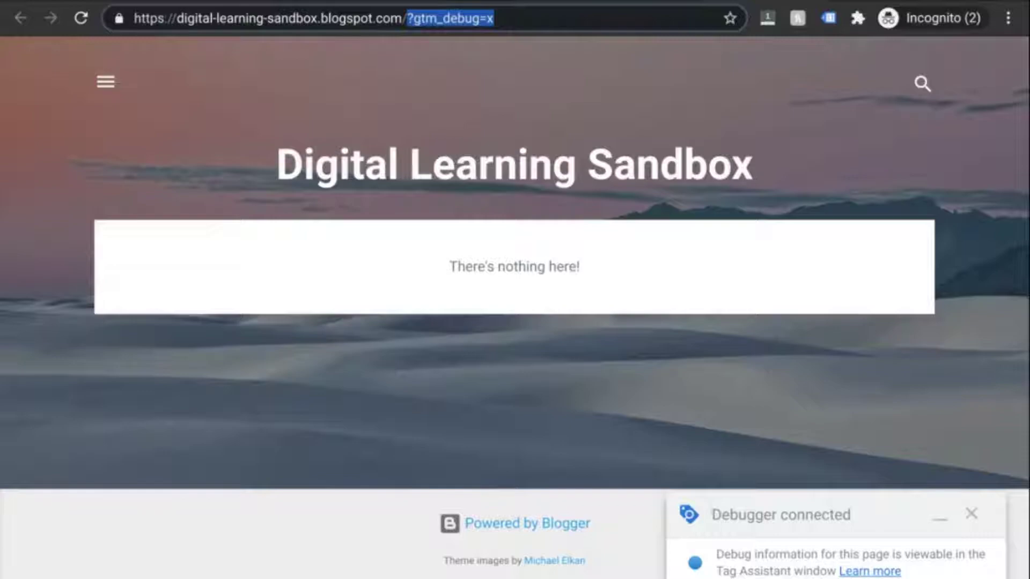
drag(709, 515, 866, 520)
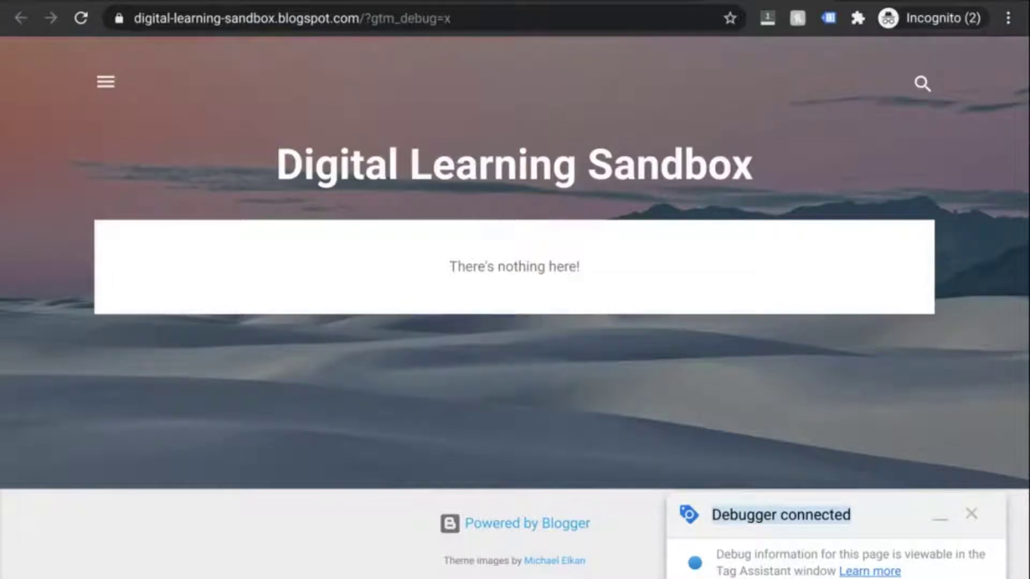
key(alt+Tab)
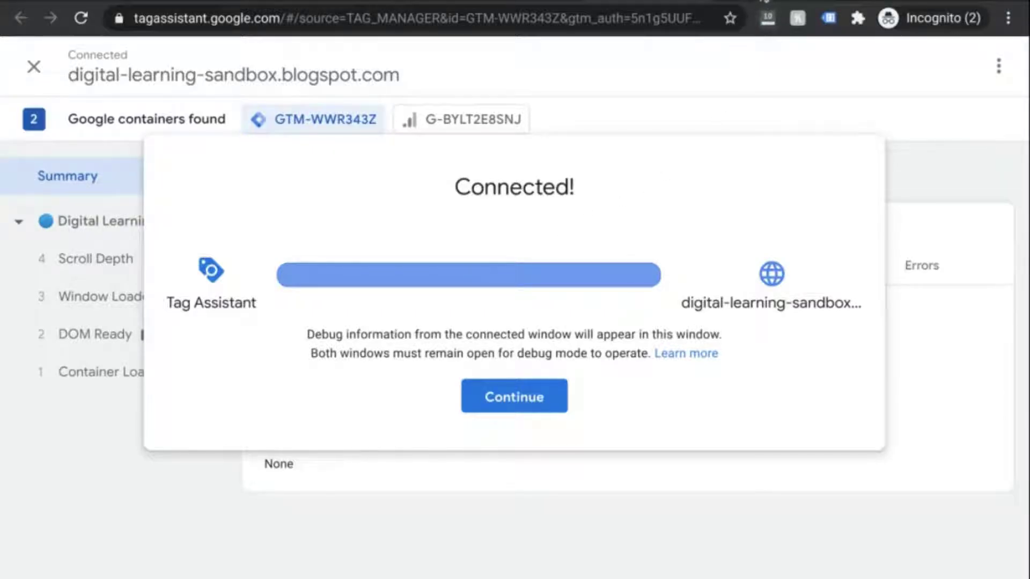
- Check the legacy extension on the blog, confirm the GA4 Configuration Tag fired, then view Data Streams
click(765, 1)
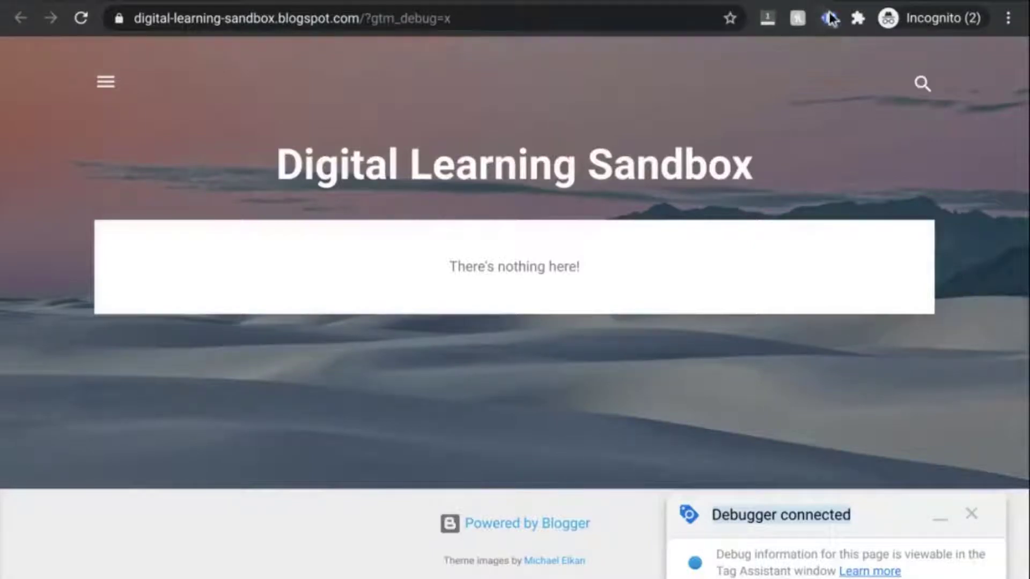
click(829, 19)
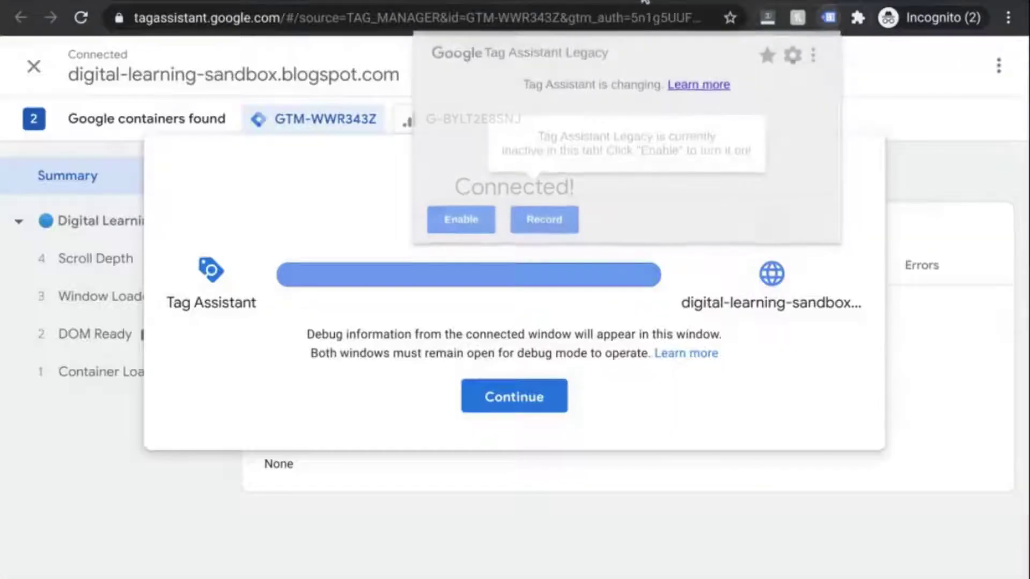
click(647, 3)
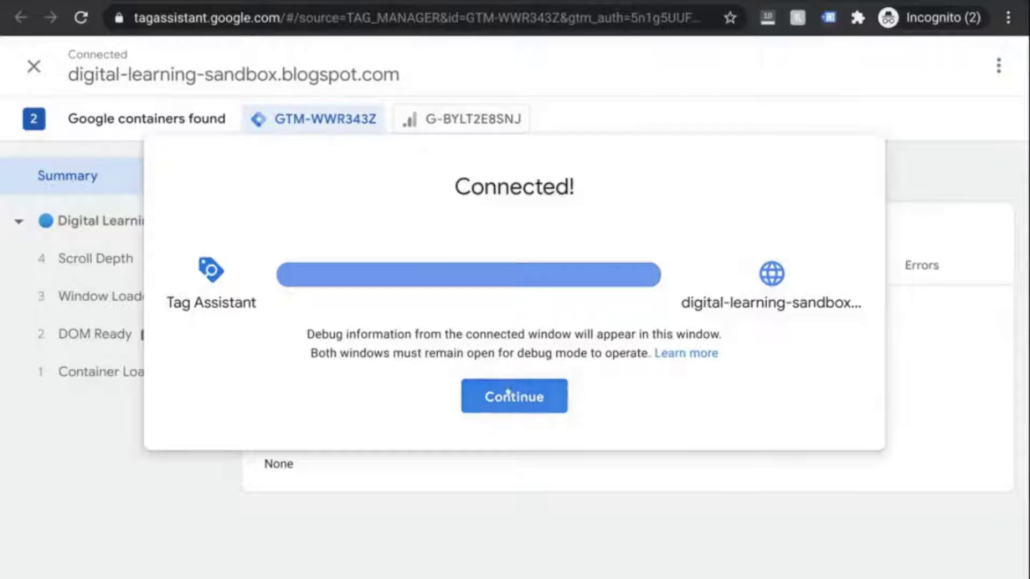
click(507, 394)
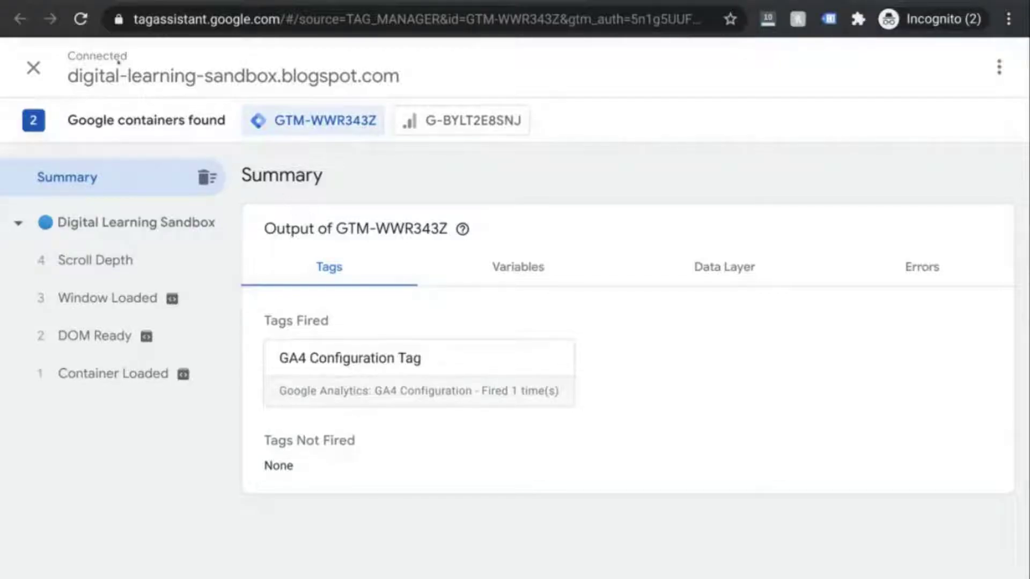
click(75, 3)
click(105, 224)
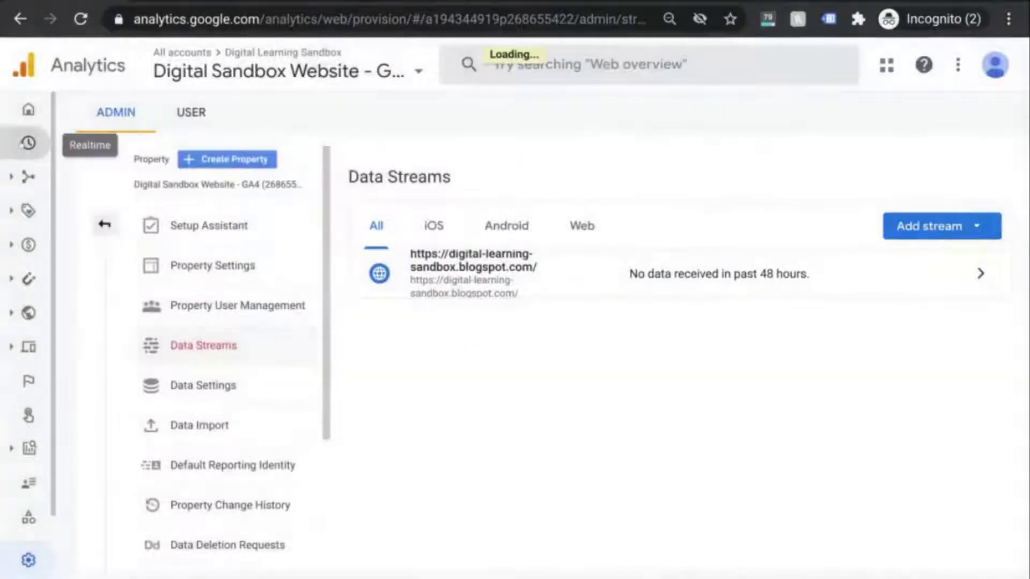
- Confirm 2 page_view events in the Realtime overview, then go to Admin
click(27, 143)
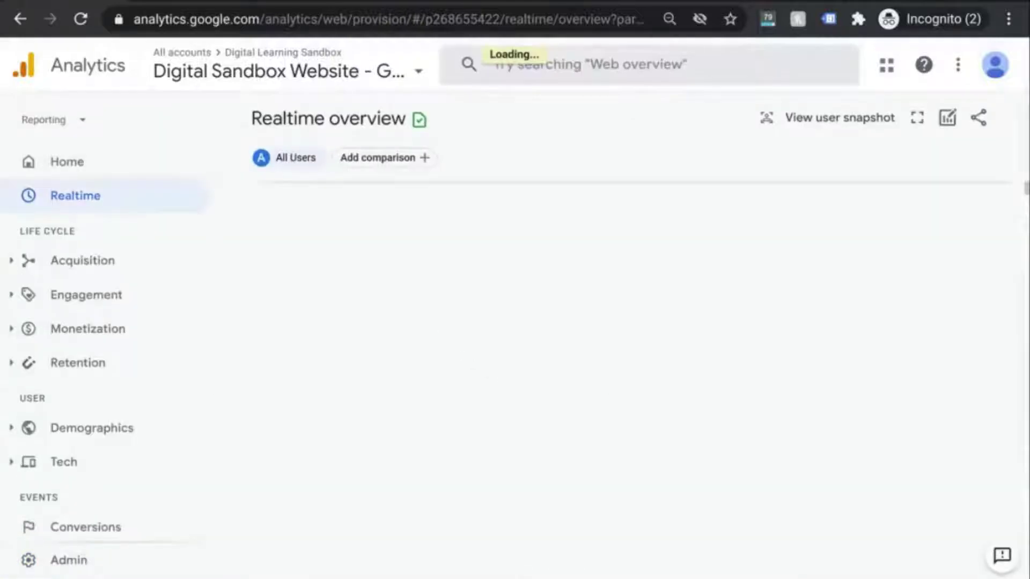
scroll(612, 389, down, 5)
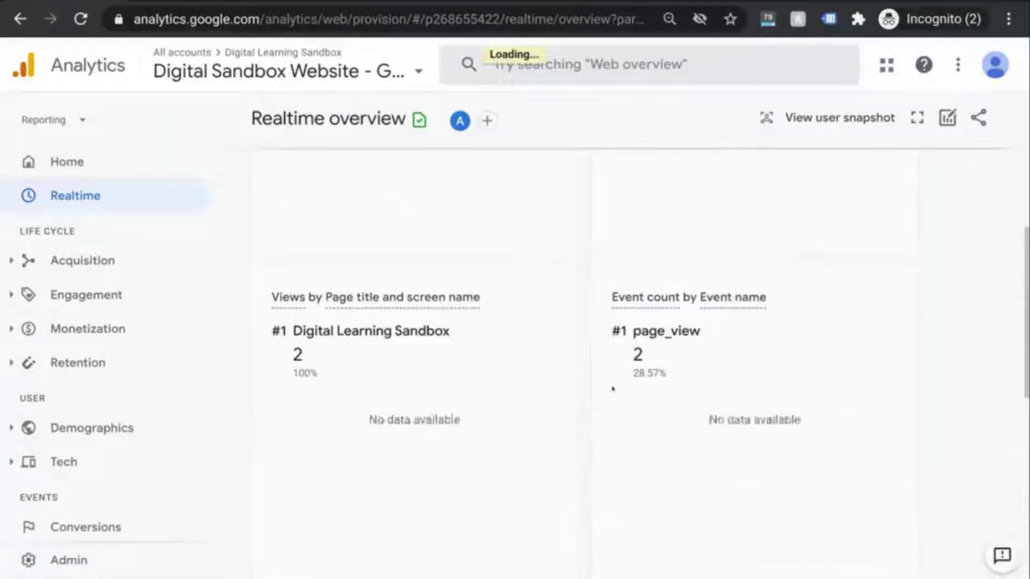
drag(612, 319, 705, 318)
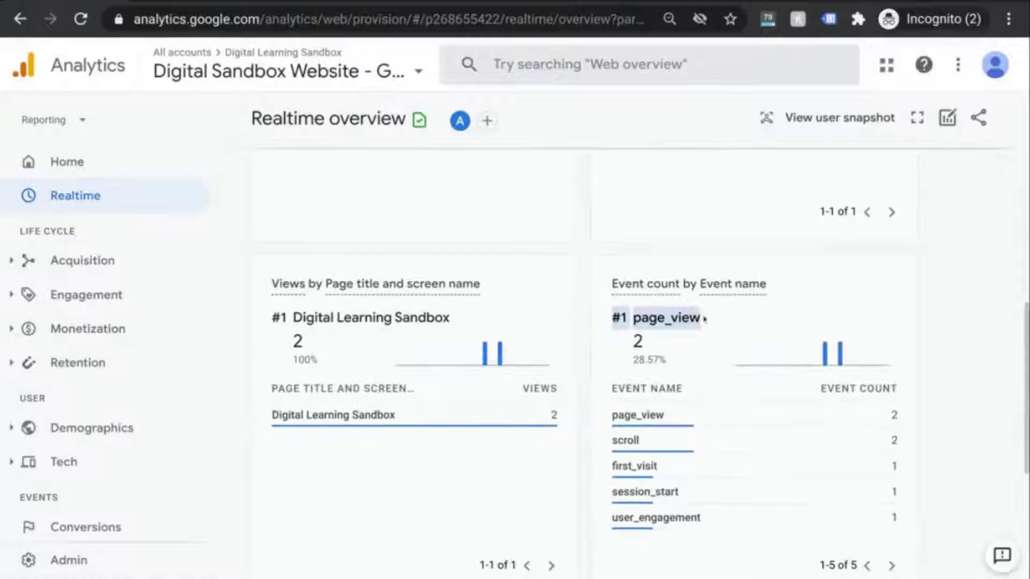
scroll(712, 332, down, 1)
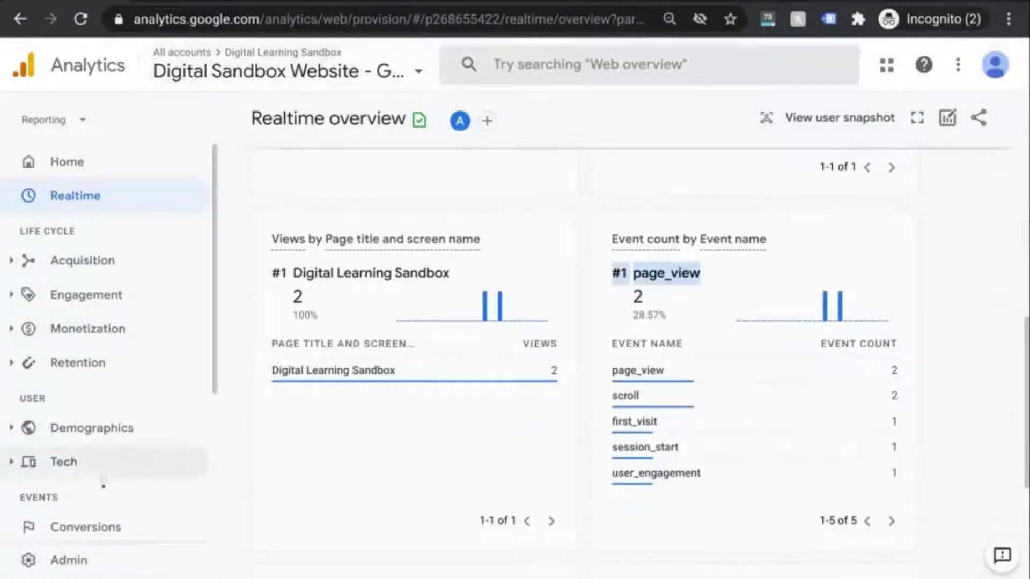
click(61, 559)
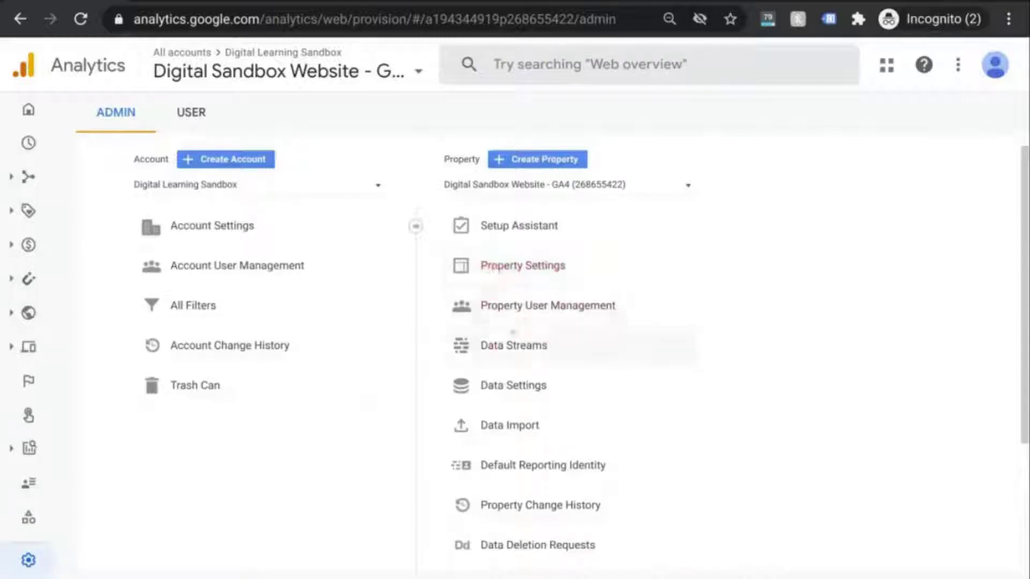
- View the GA4 web stream's measurement ID G-BYLT2E8SNJ, then open the property picker
click(512, 345)
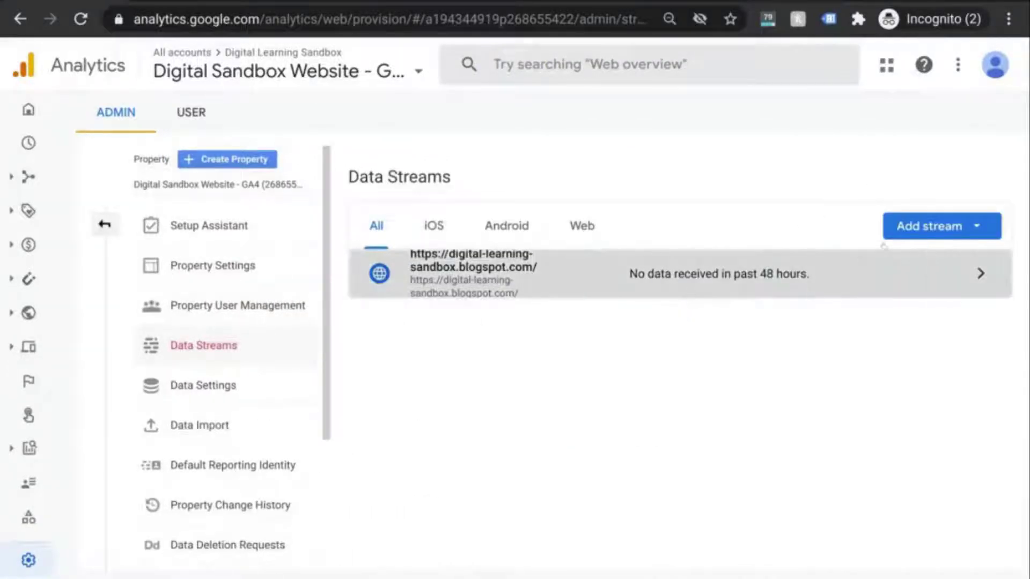
click(944, 274)
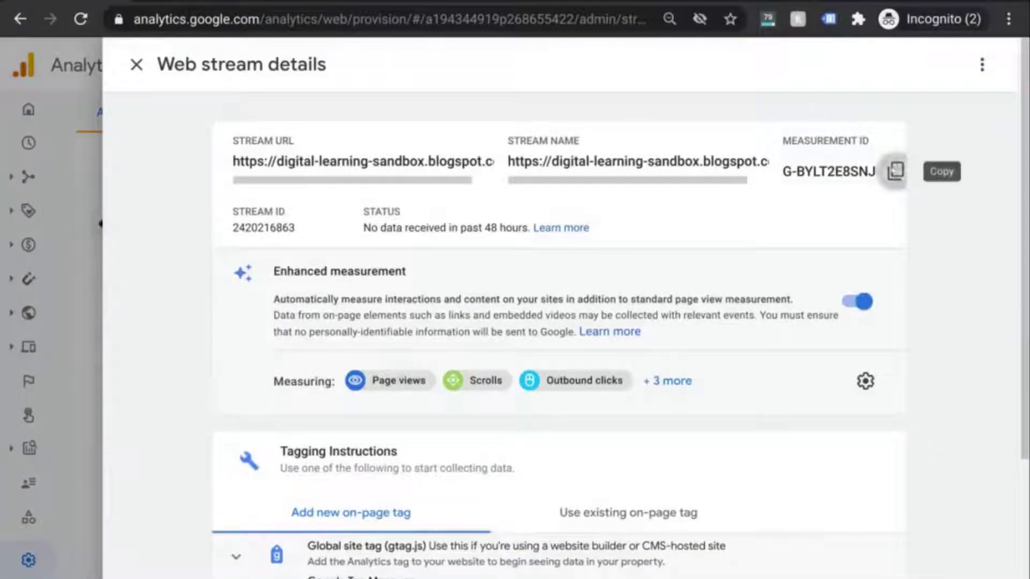
click(136, 65)
click(275, 71)
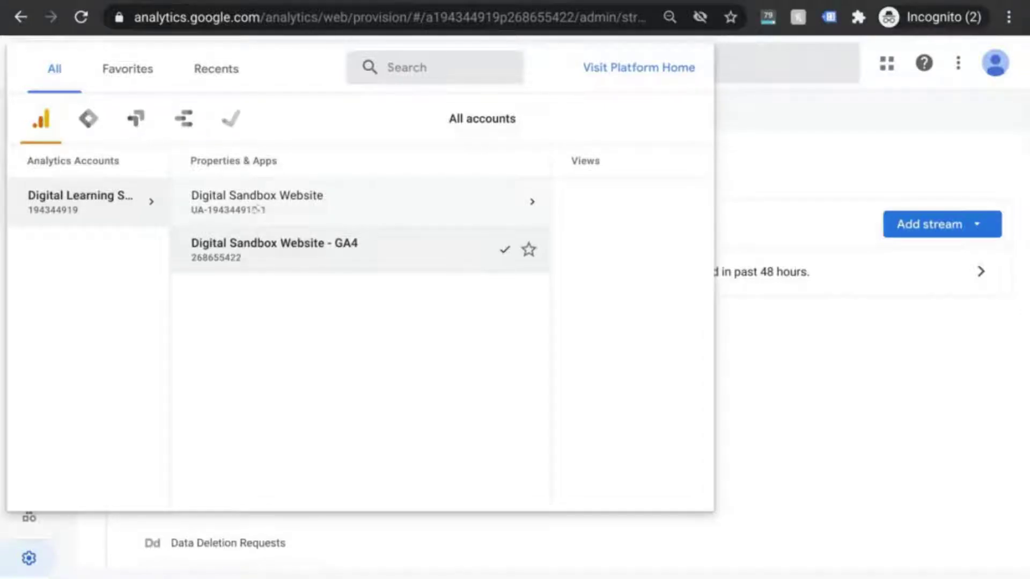
- Open Tracking Code for the UA property's All Web Site Data view, then Connected Site Tags
click(410, 202)
click(589, 203)
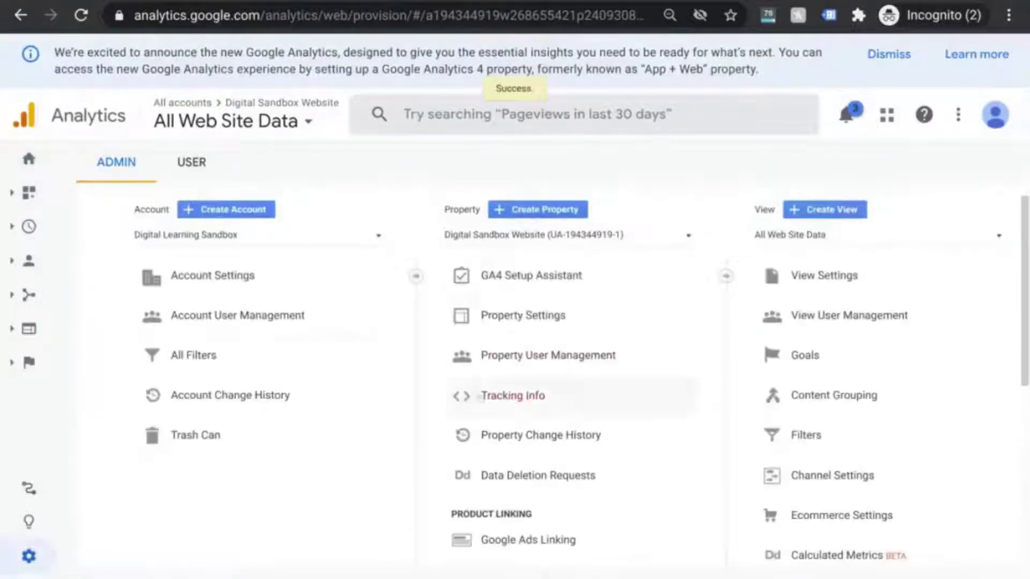
click(479, 397)
click(493, 427)
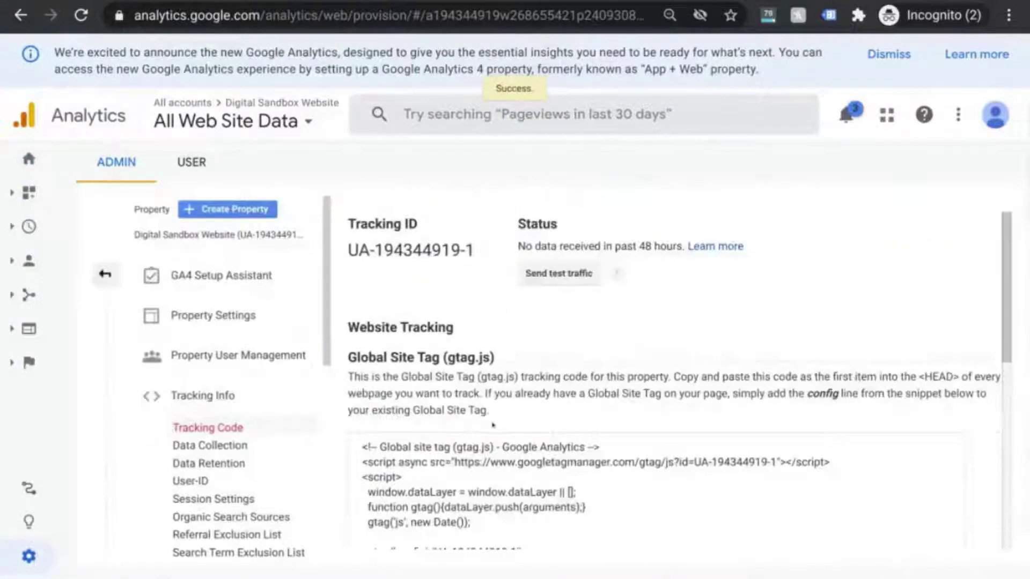
scroll(492, 425, down, 5)
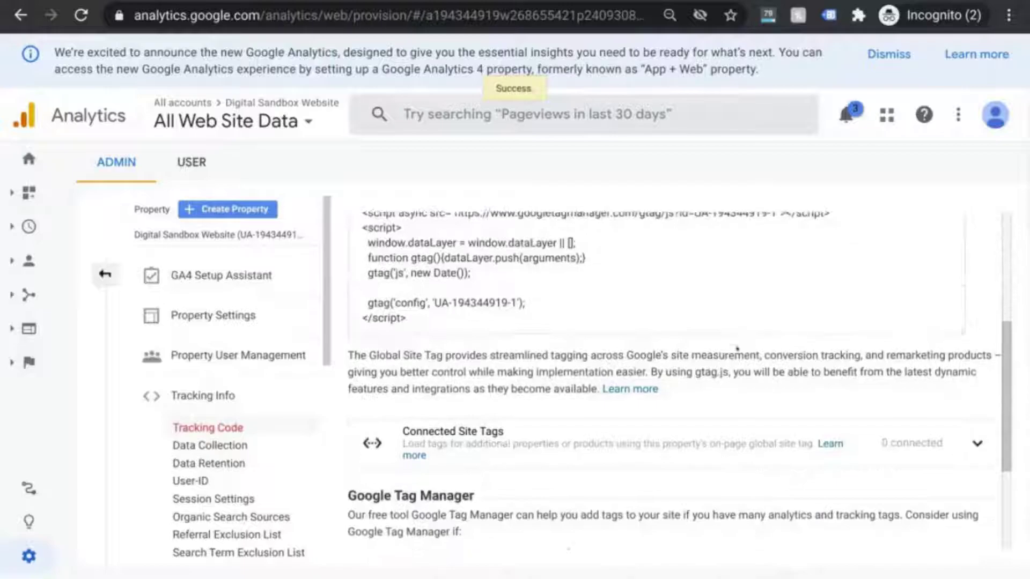
scroll(737, 349, down, 2)
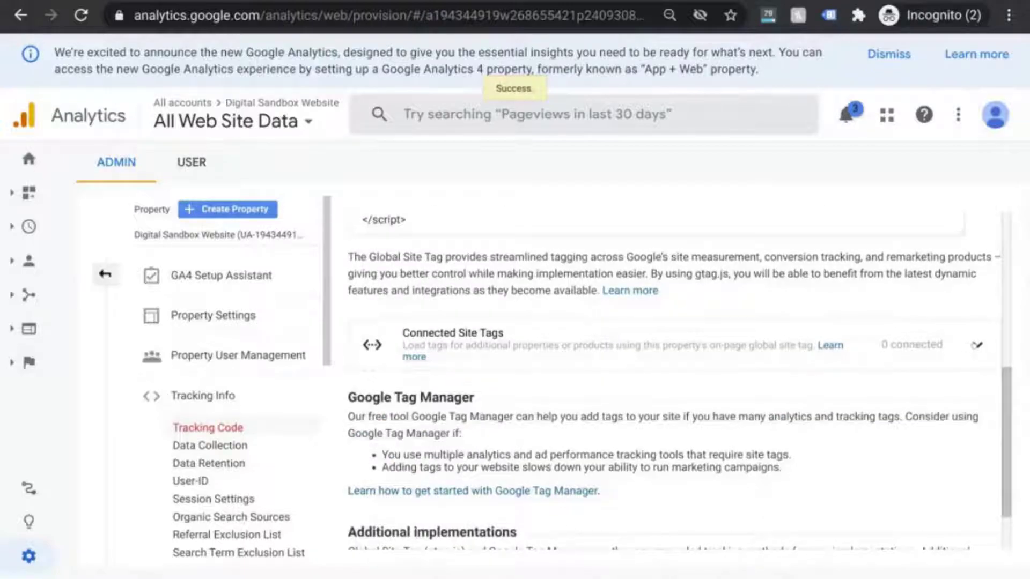
click(976, 345)
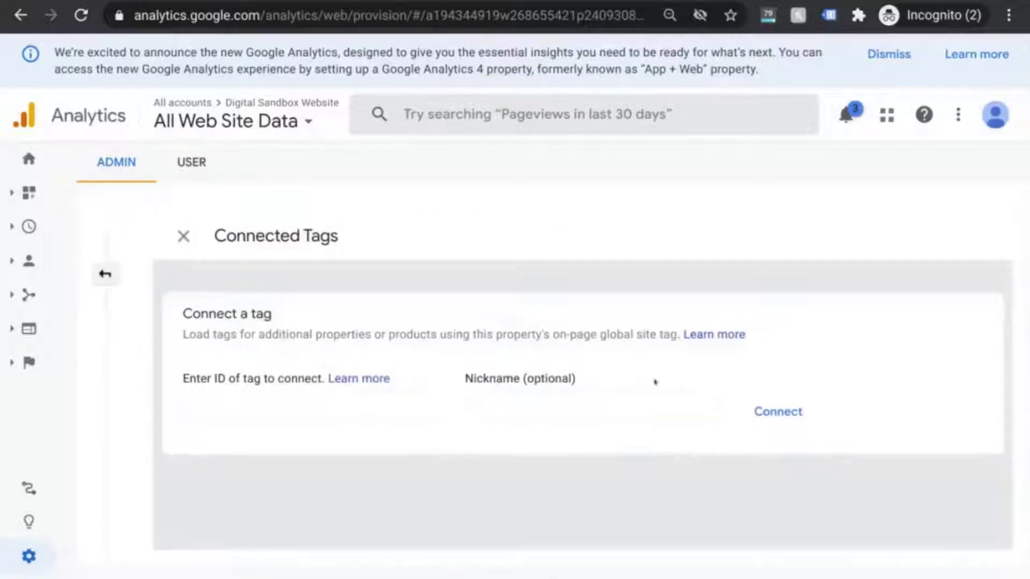
- Connect the GA4 tag G-BYLT2E8SNJ to the UA property by pasting its ID
click(292, 405)
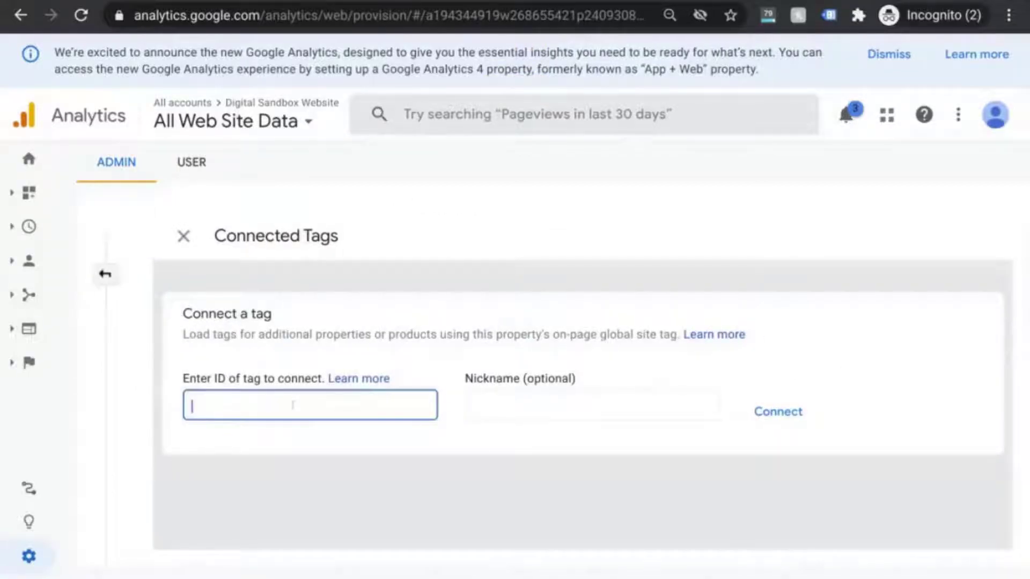
text(G-BYLT2E8SNJ)
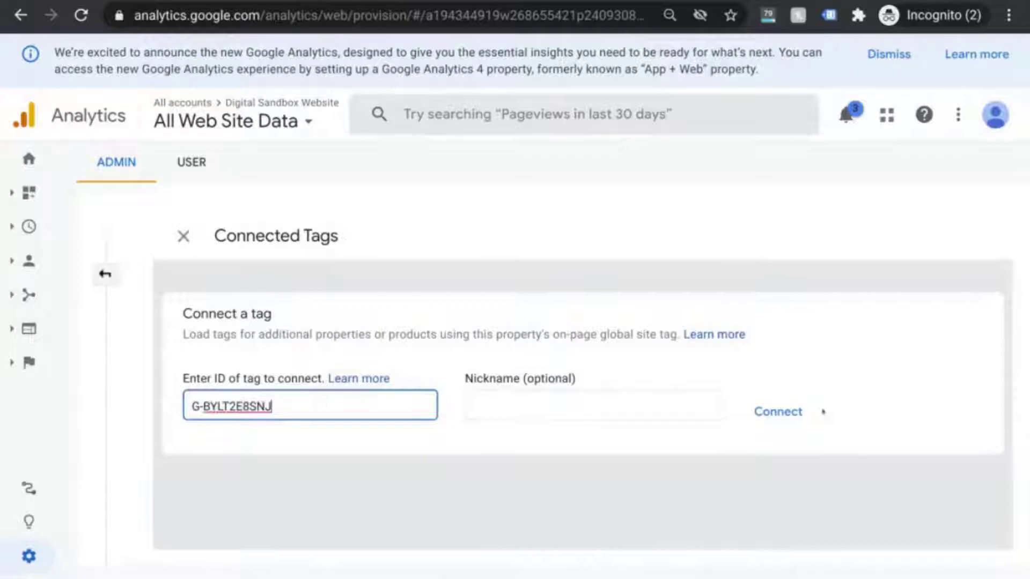
click(779, 412)
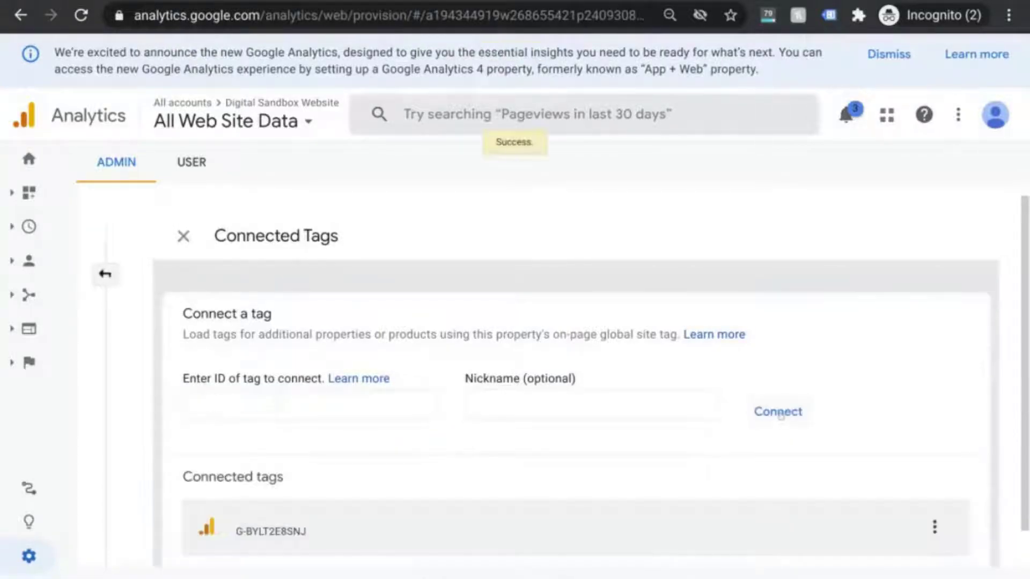
scroll(778, 365, down, 1)
click(703, 361)
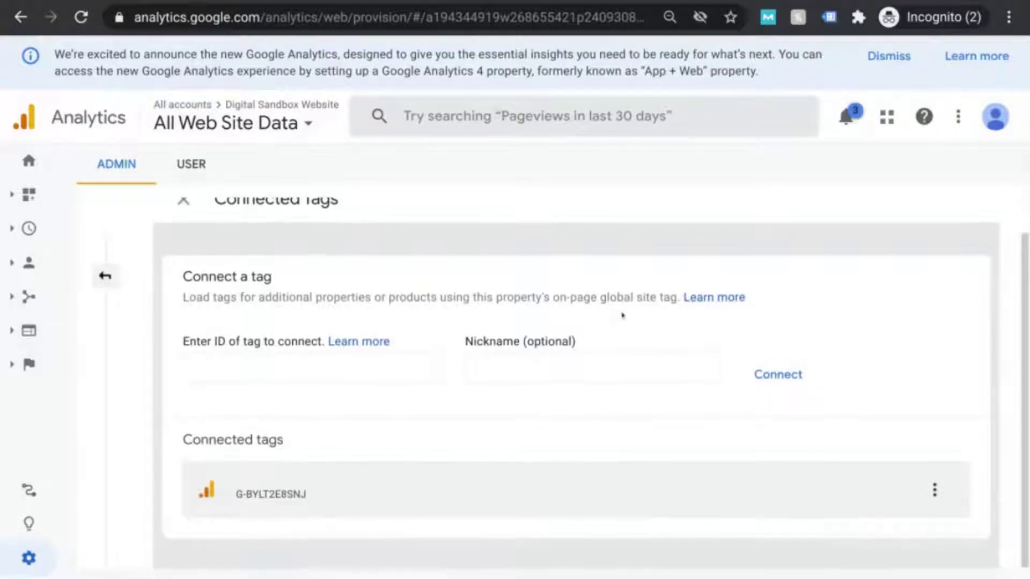
- Close Connected Tags and select the UA property's full Global Site Tag snippet
scroll(622, 317, up, 1)
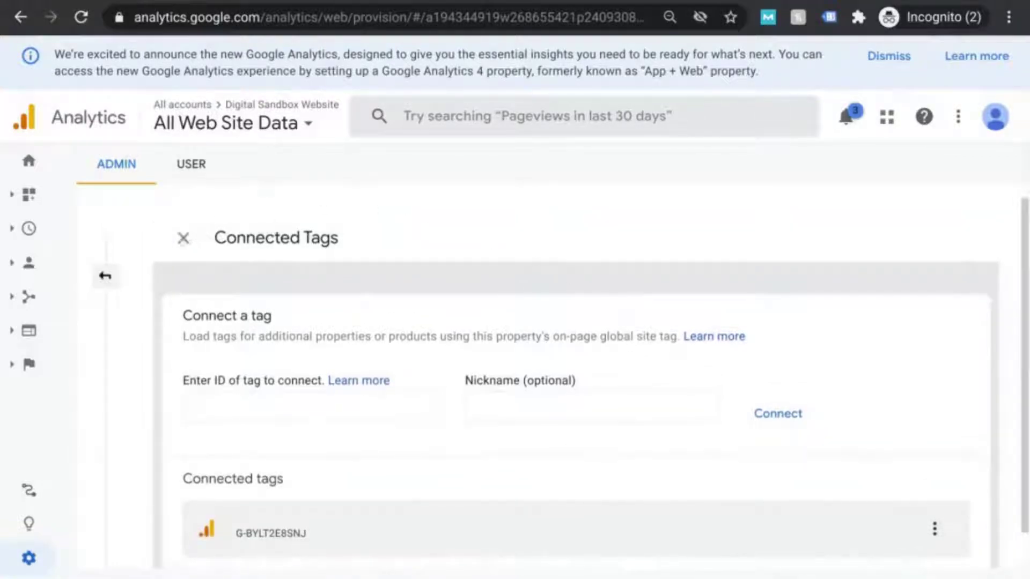
click(183, 238)
scroll(559, 369, down, 1)
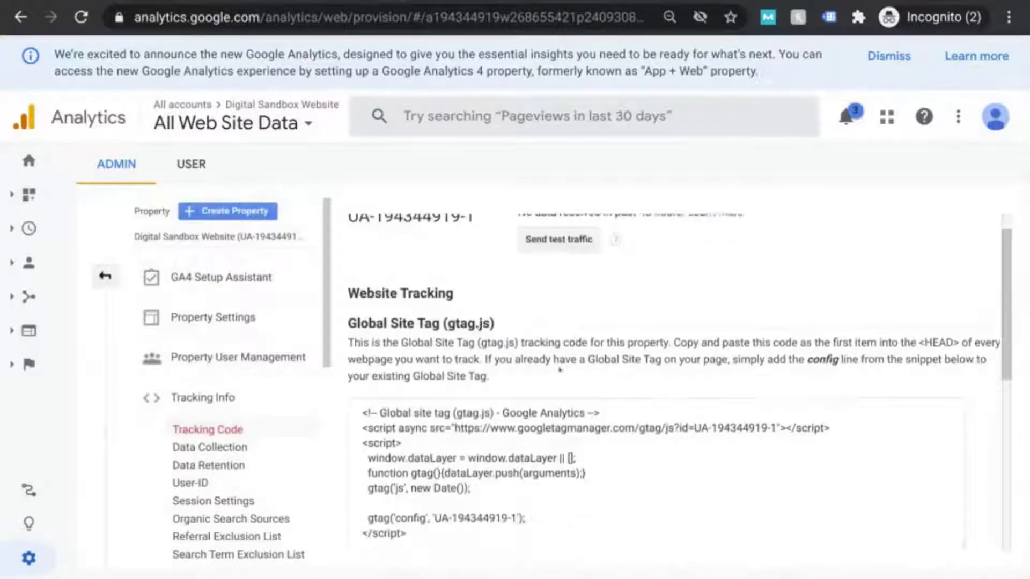
scroll(560, 369, up, 1)
scroll(371, 396, down, 2)
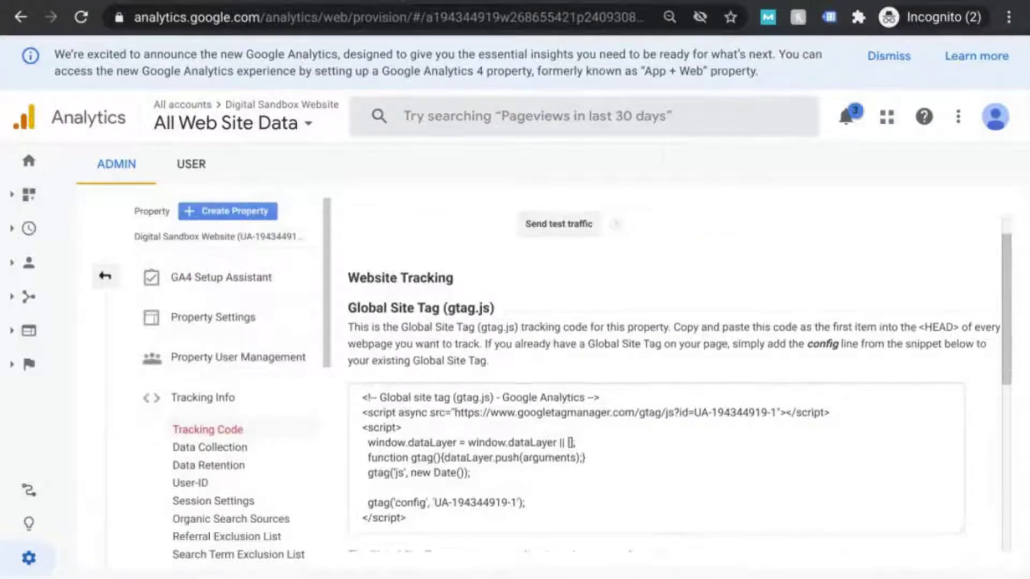
click(370, 396)
key(ctrl+c)
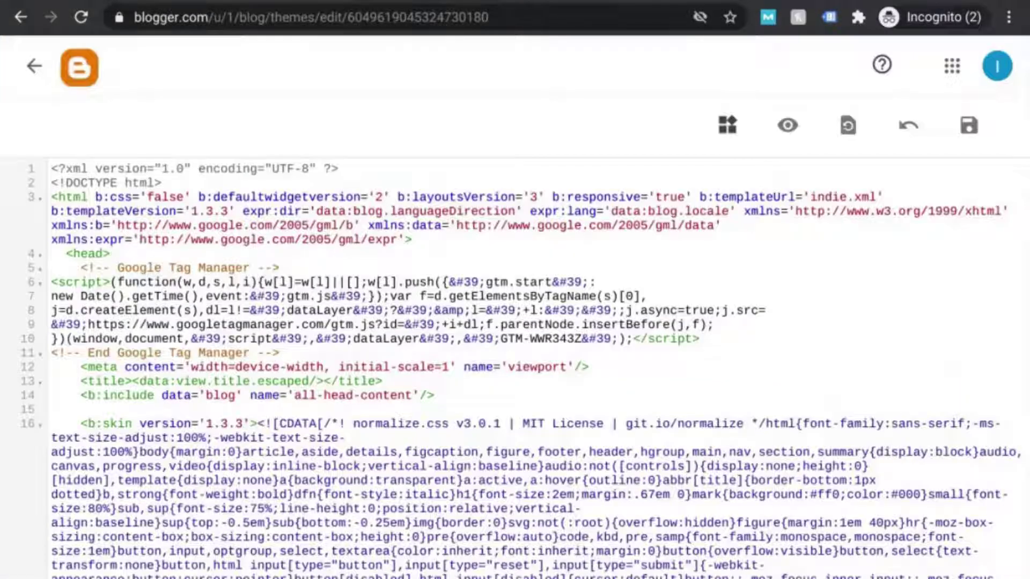
- Paste the gtag snippet on a new line right after <head> in the Blogger theme and save
key(Return)
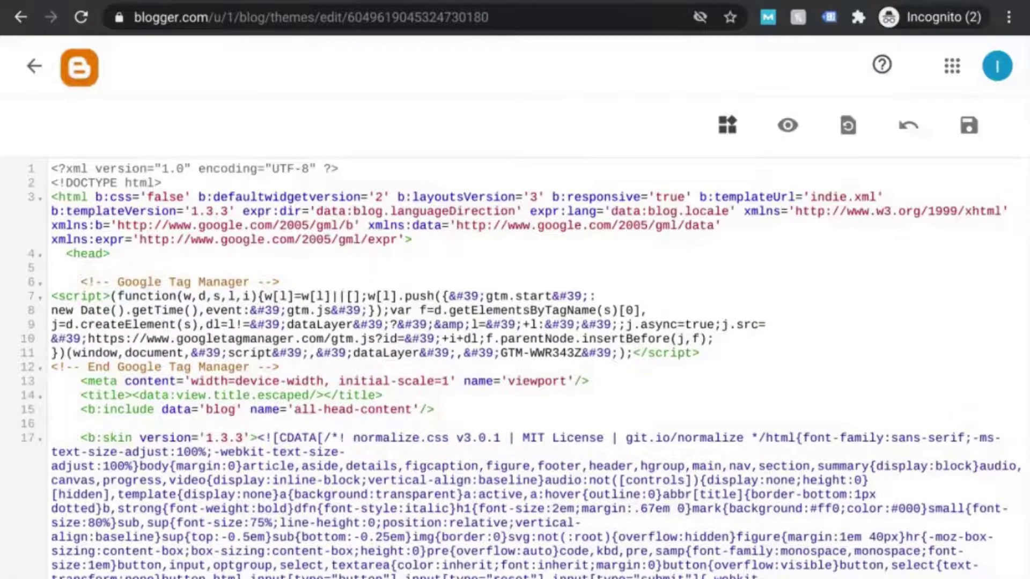
key(ctrl+v)
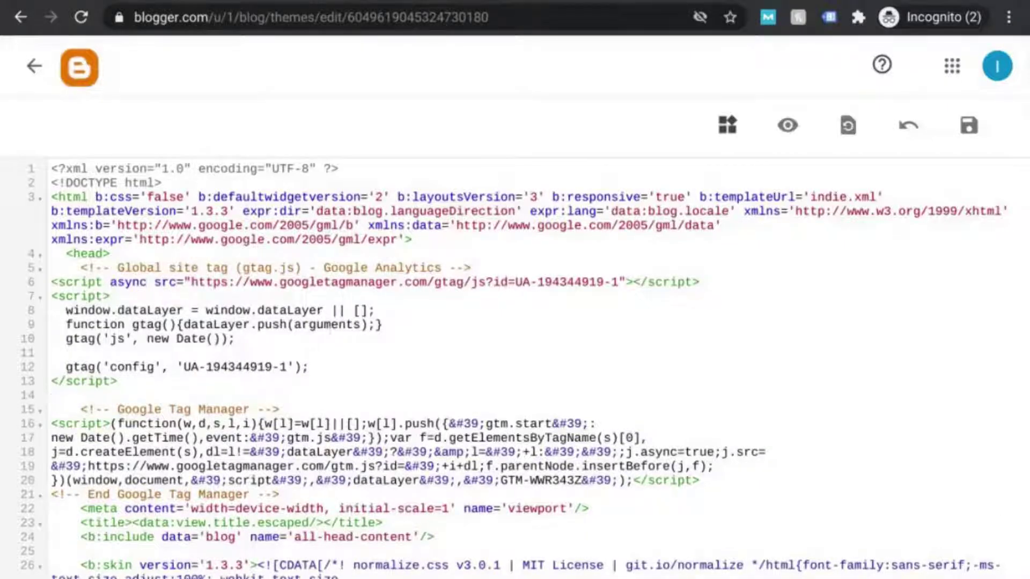
click(969, 125)
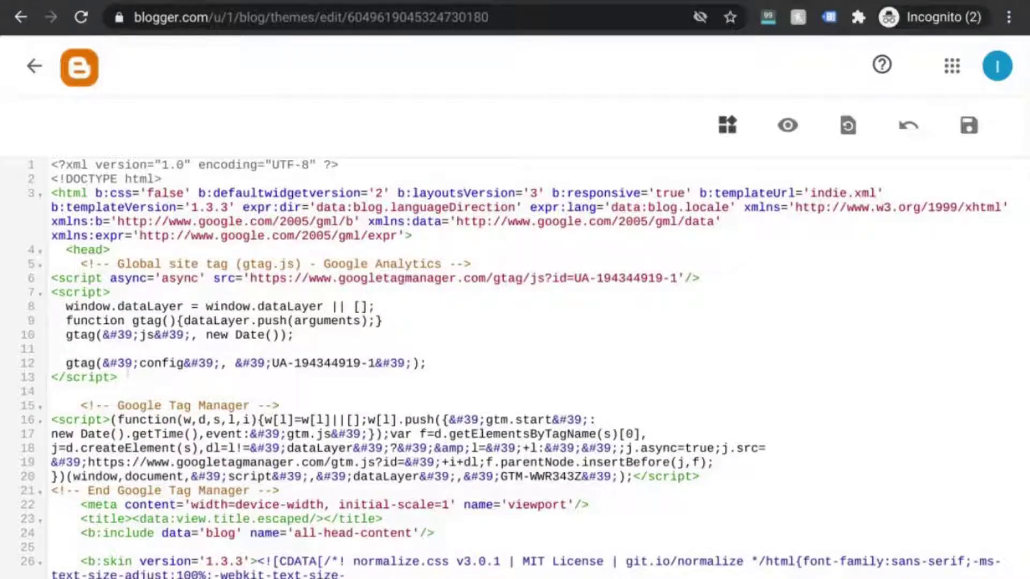
- Delete the pasted gtag block (lines 5–13) and save the theme again
drag(128, 375, 37, 272)
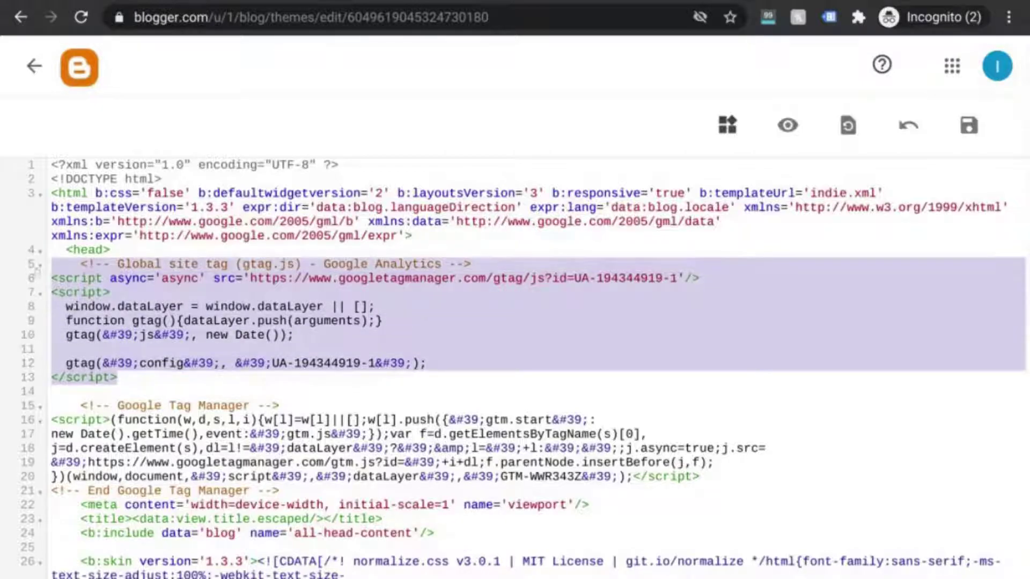
key(Delete)
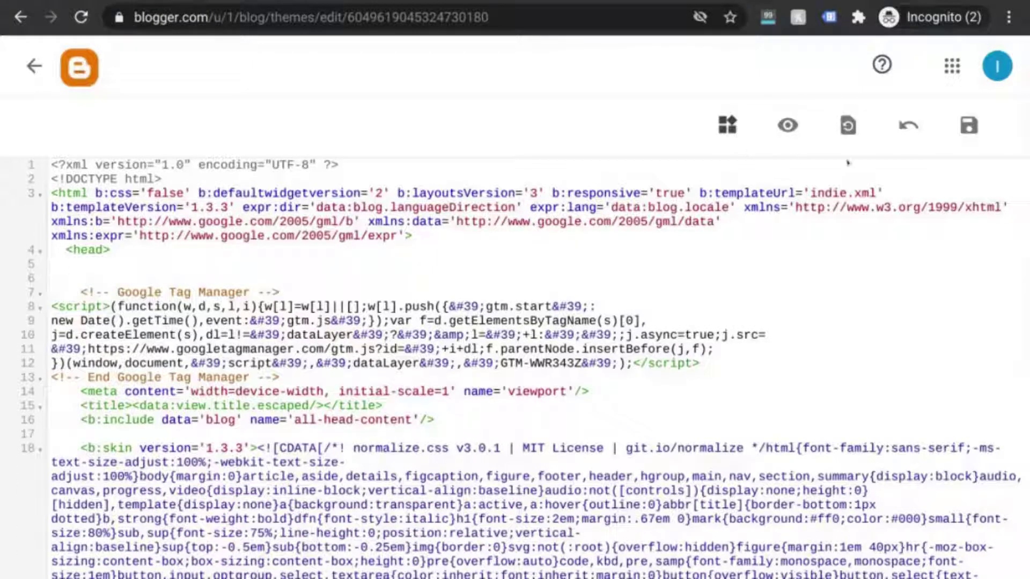
click(969, 126)
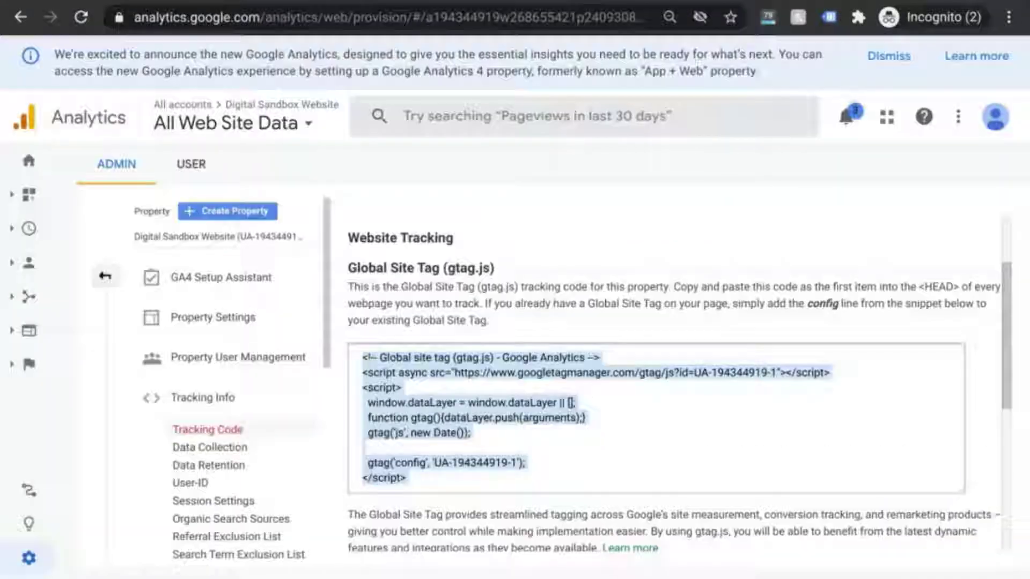
scroll(456, 301, up, 3)
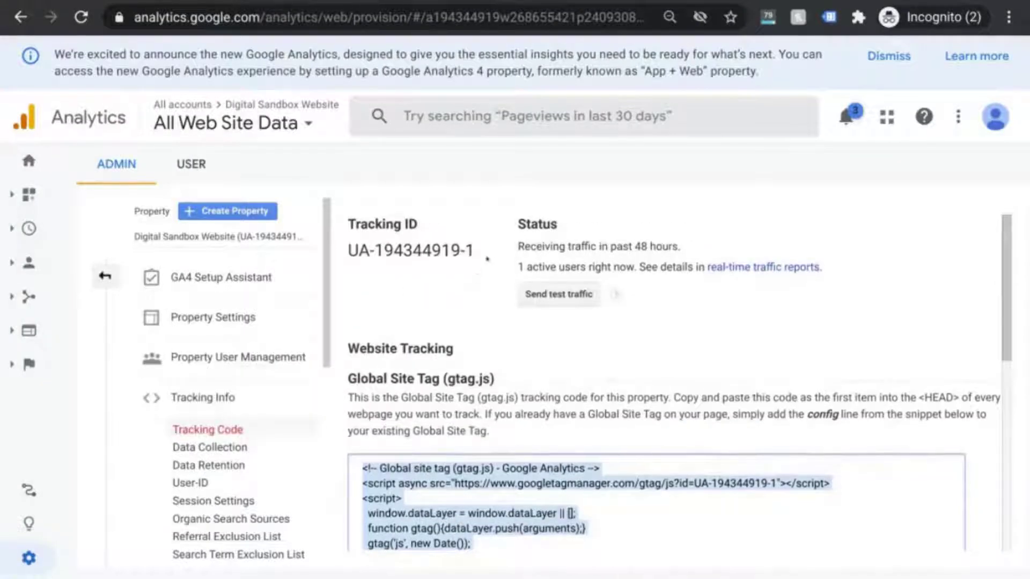
drag(474, 250, 367, 238)
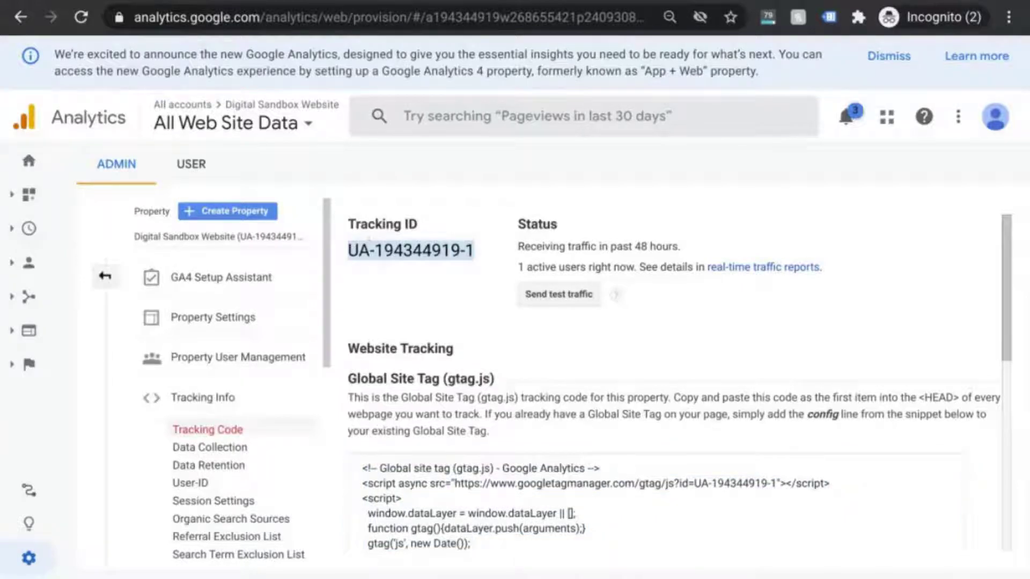
right_click(377, 254)
click(441, 271)
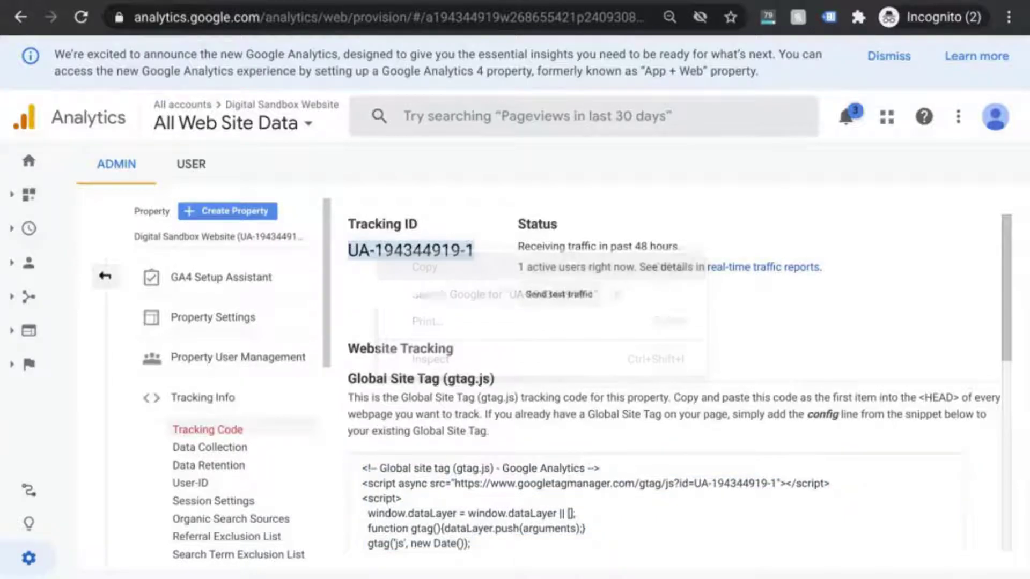
click(518, 2)
click(322, 492)
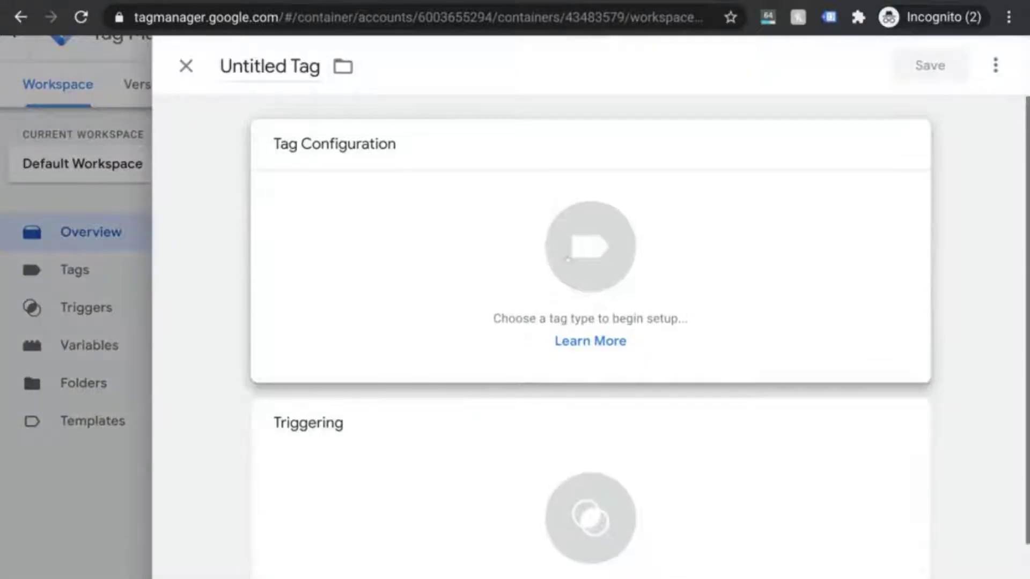
- Make the tag a Universal Analytics tag and create a new Google Analytics settings variable
click(751, 210)
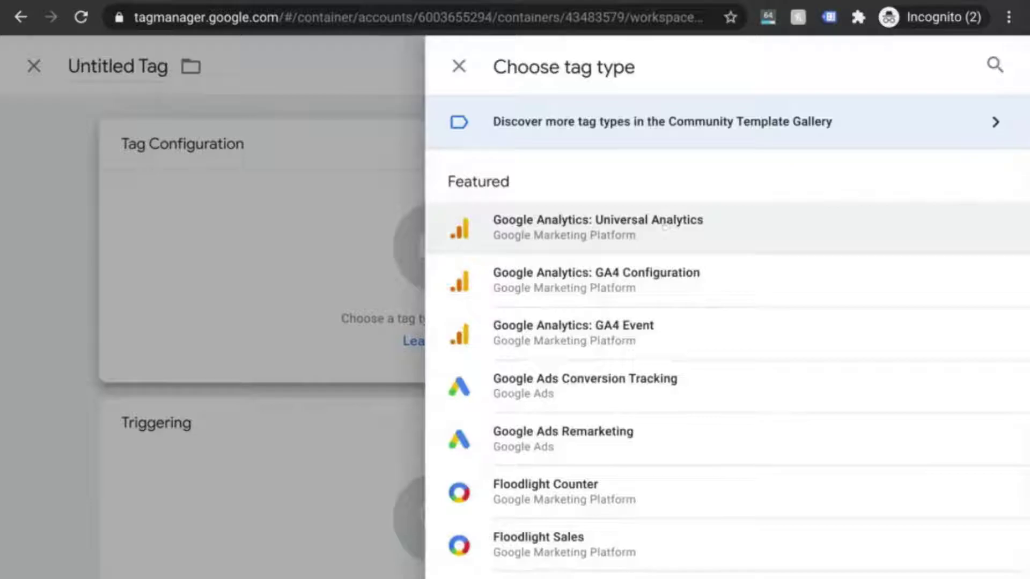
click(456, 244)
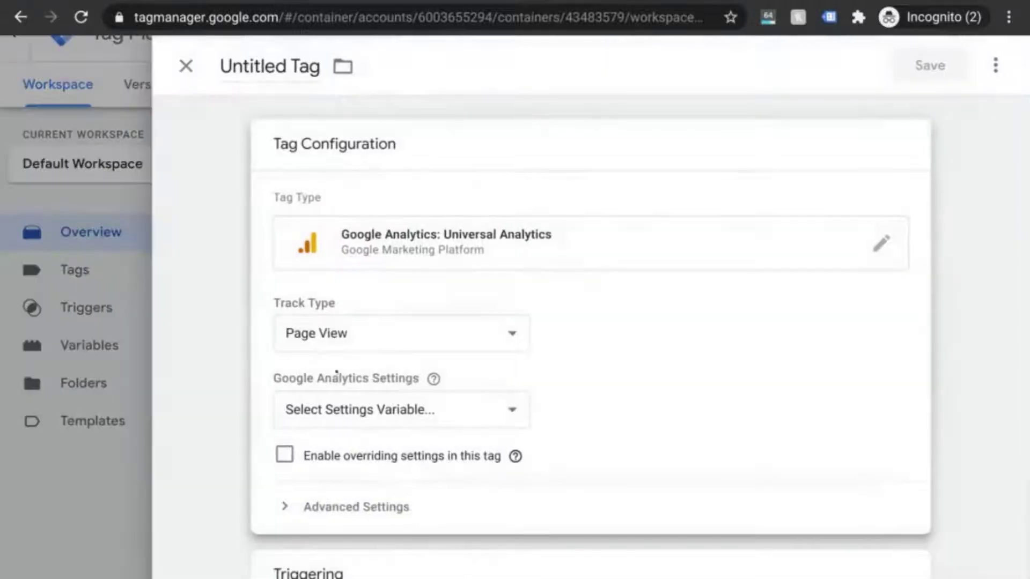
click(335, 412)
click(343, 502)
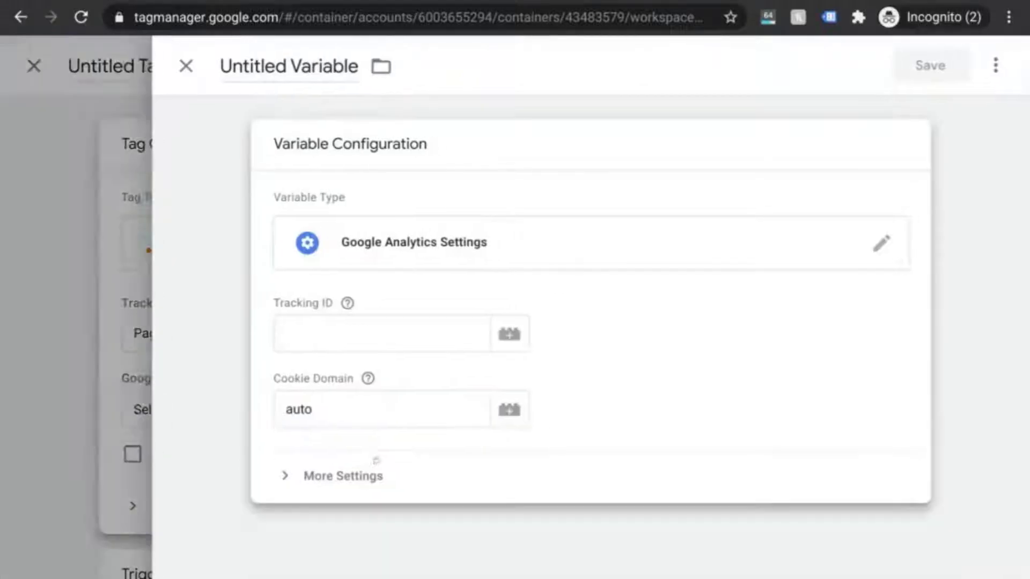
click(338, 330)
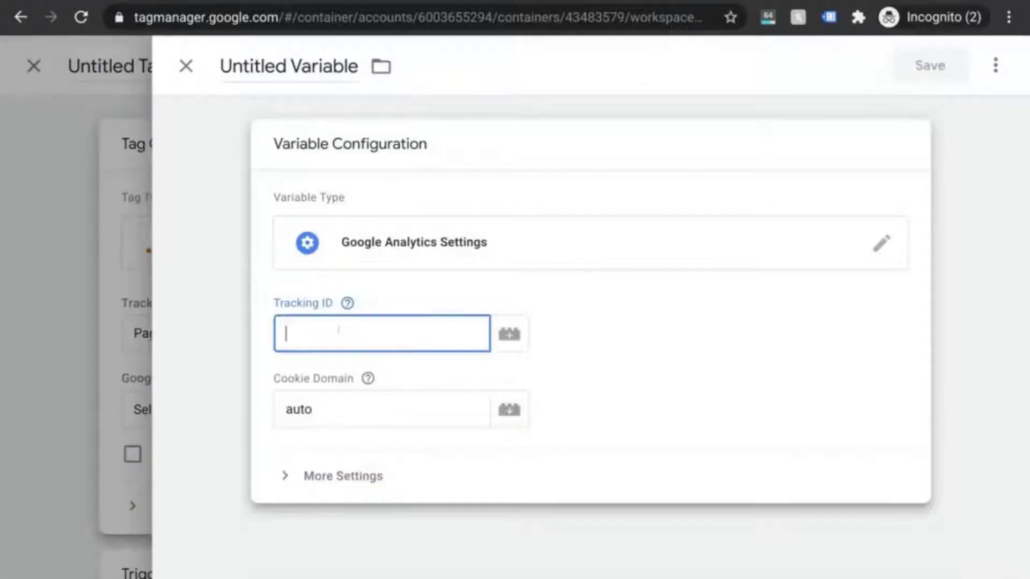
key(ctrl+v)
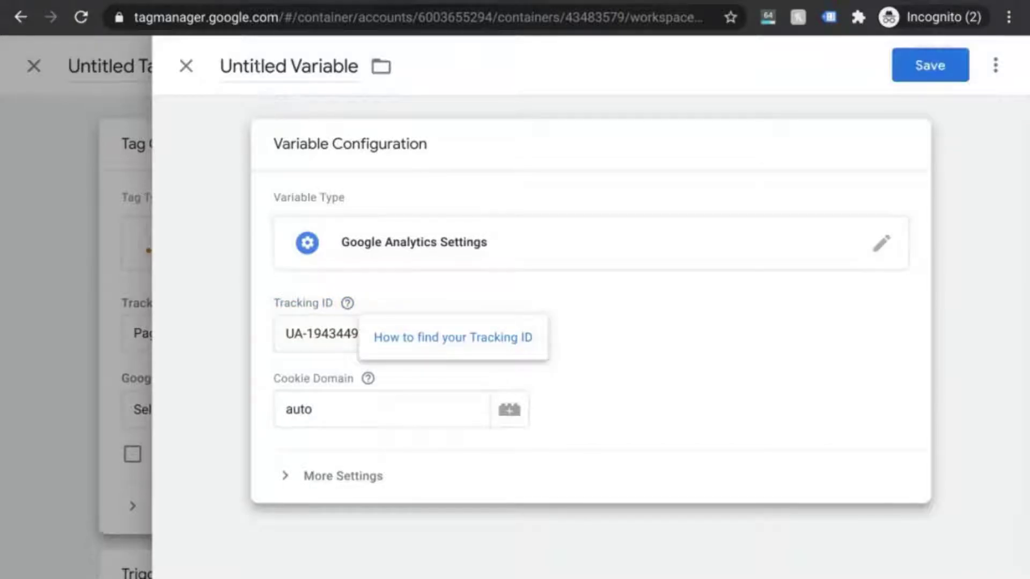
double_click(265, 66)
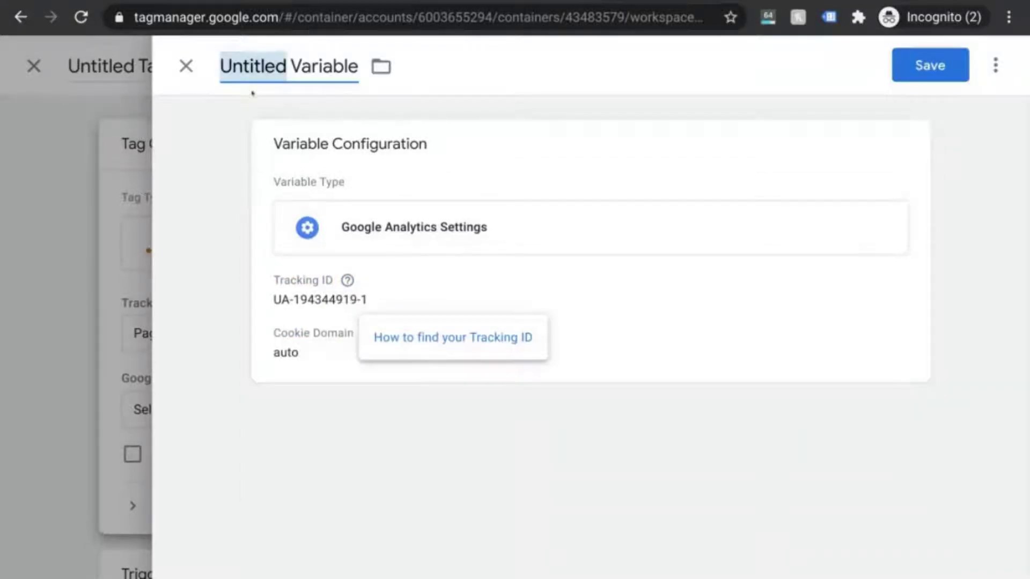
text(GA UA)
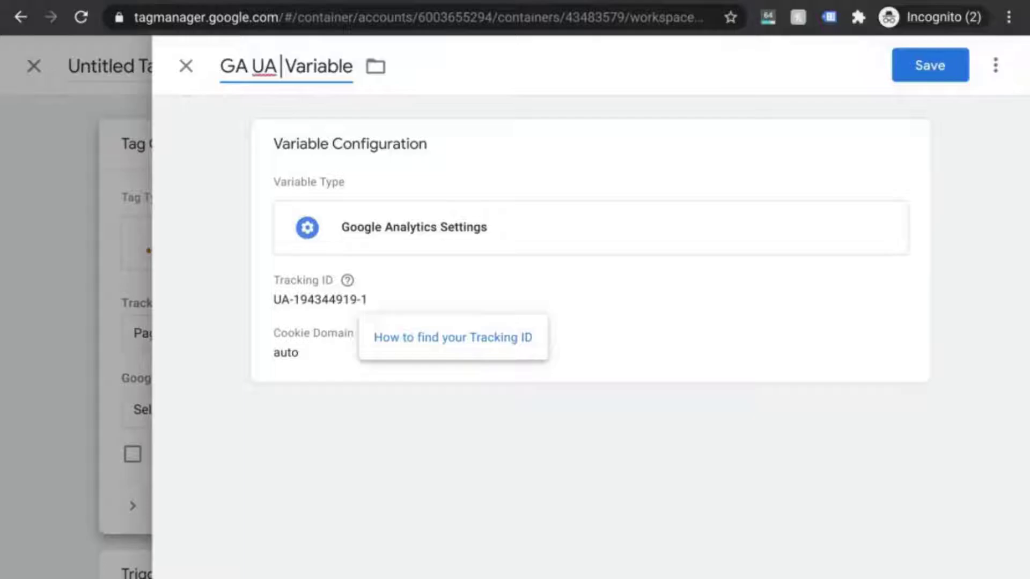
text( Settings)
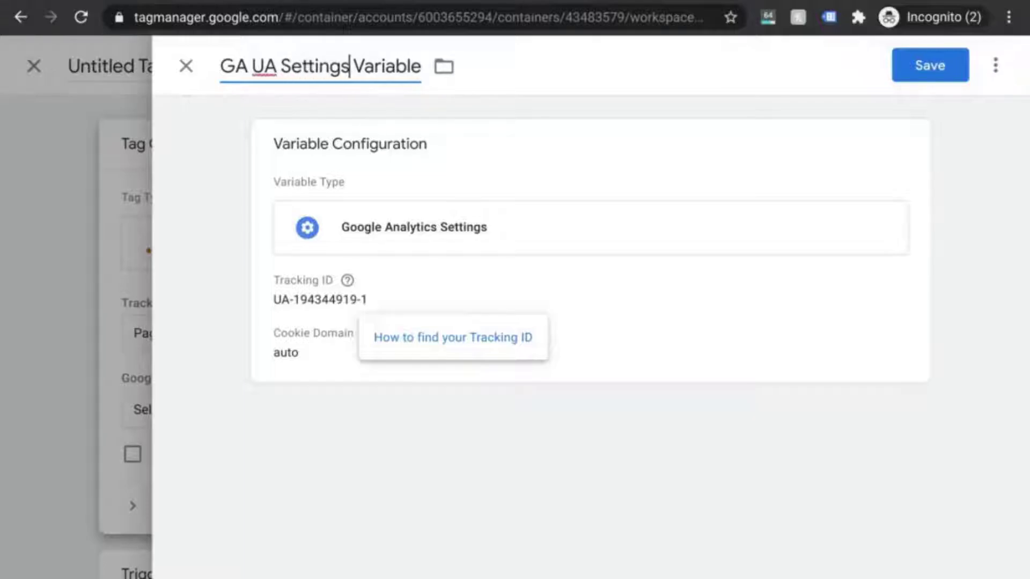
click(919, 76)
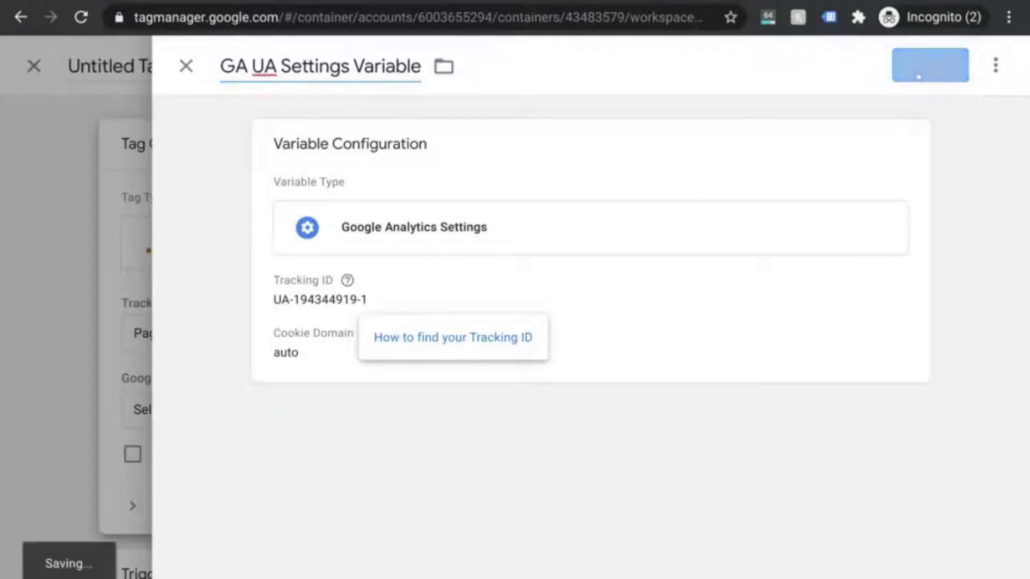
- Set the tag to fire on All Pages, name it 'GA UA Pageview Tag', and save
scroll(308, 423, down, 3)
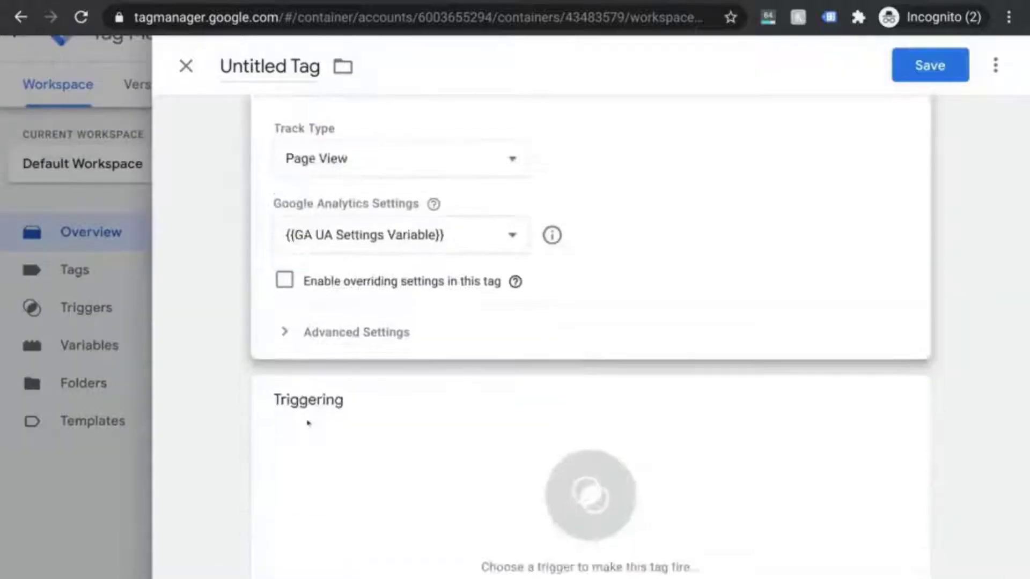
click(567, 451)
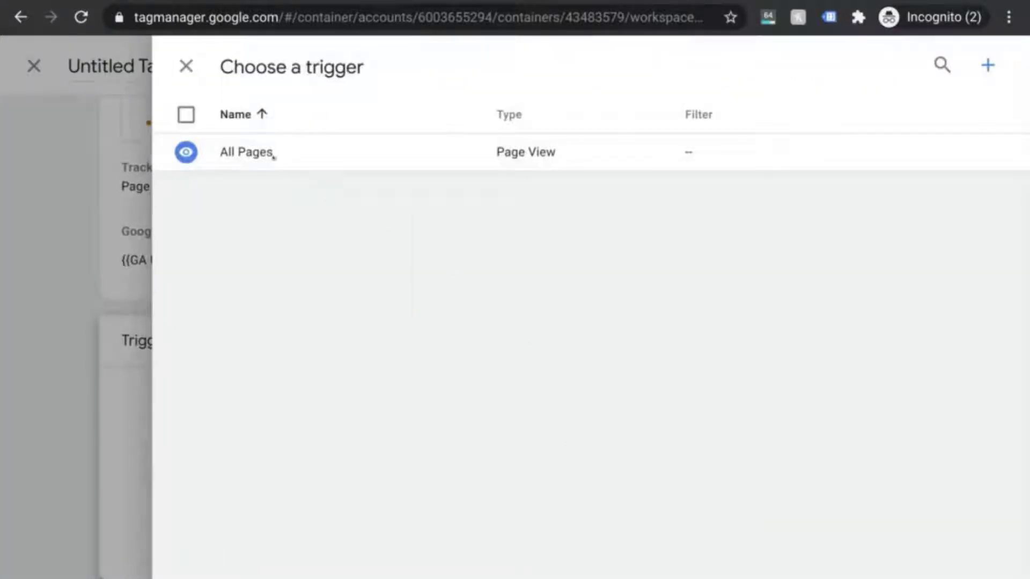
click(274, 156)
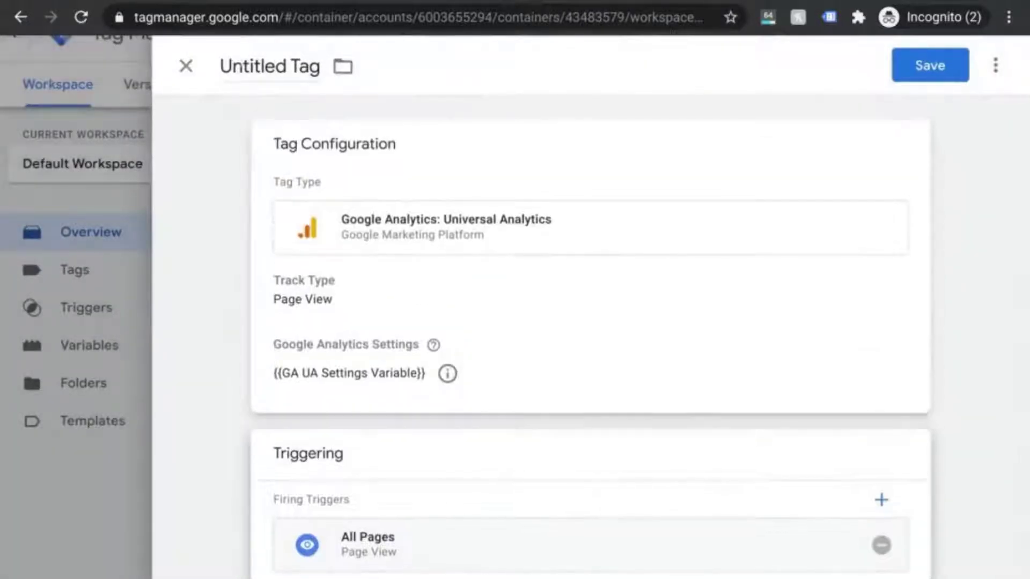
double_click(253, 66)
text(GA UA)
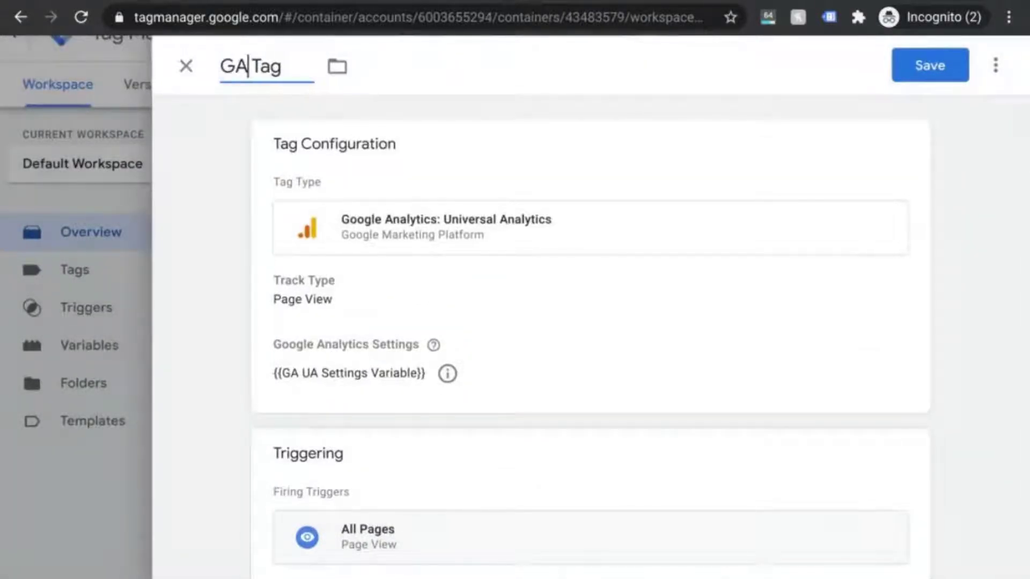
text( Pagevie)
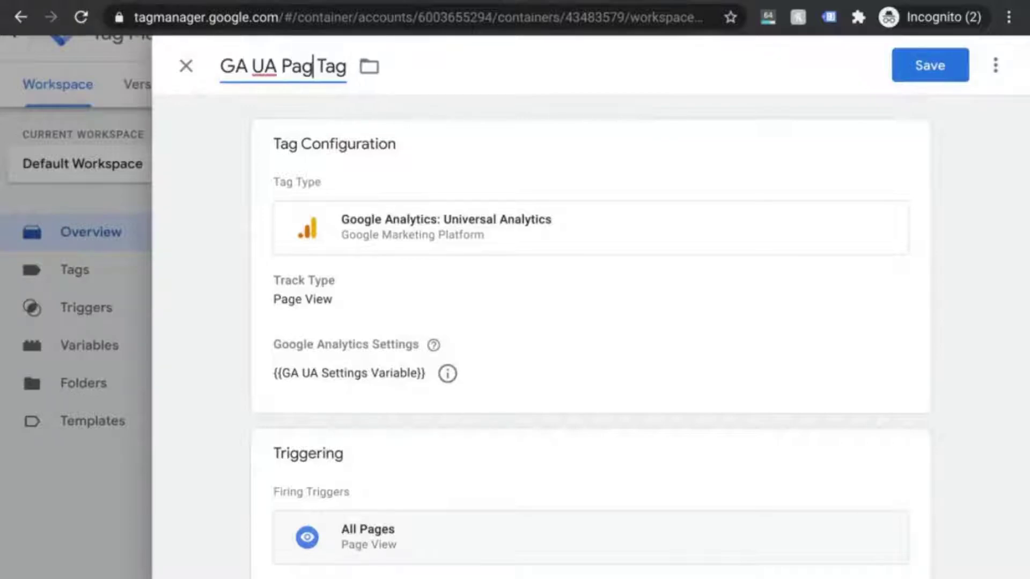
text(w)
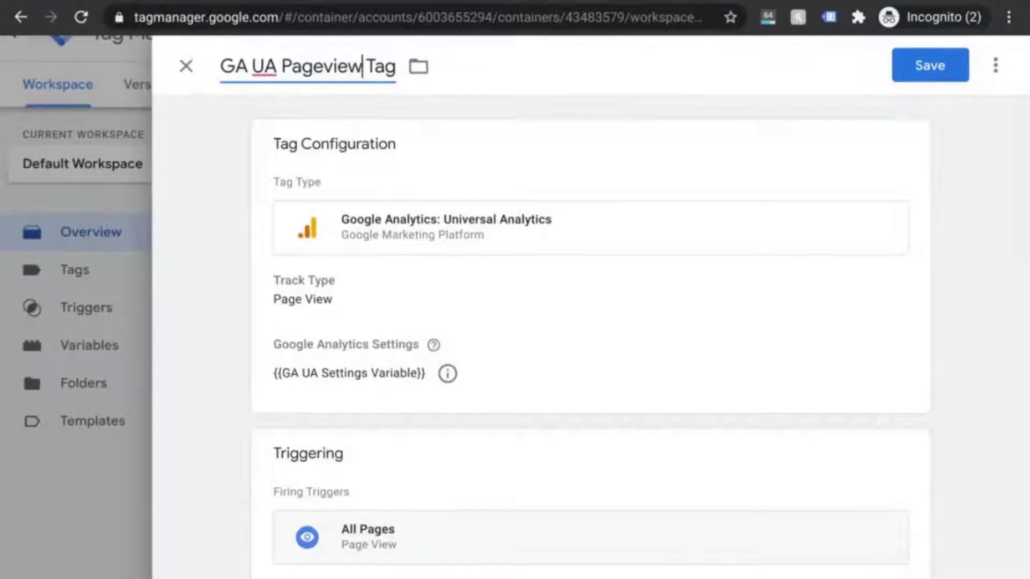
click(911, 67)
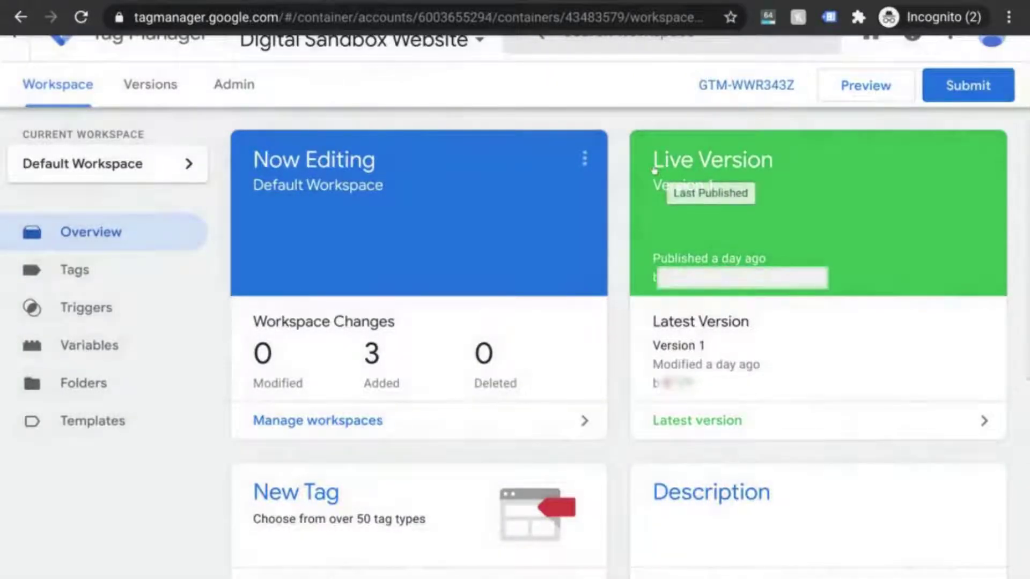
- Launch Tag Manager Preview and continue past the Tag Assistant connection notice to see fired tags
click(856, 85)
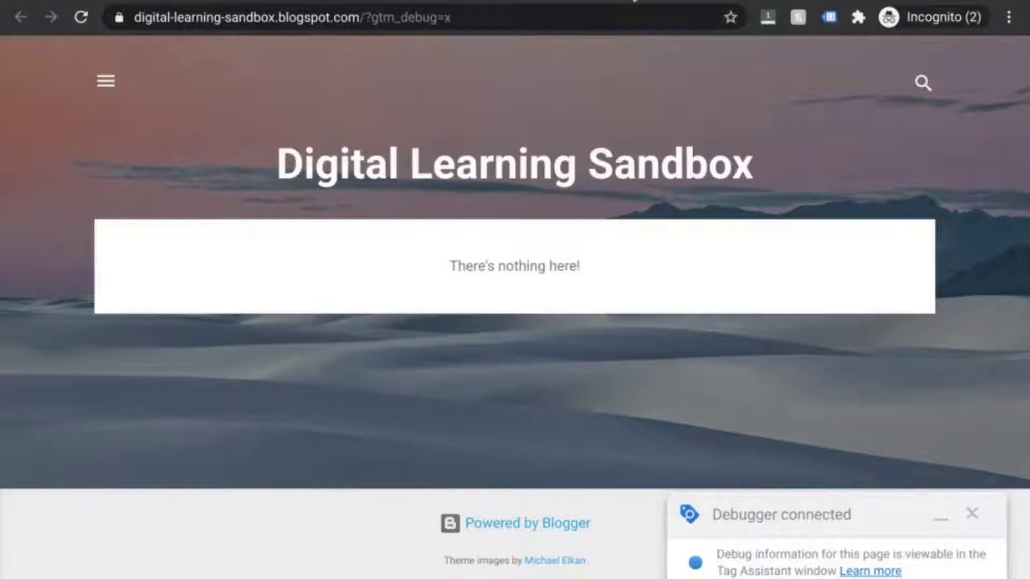
click(638, 2)
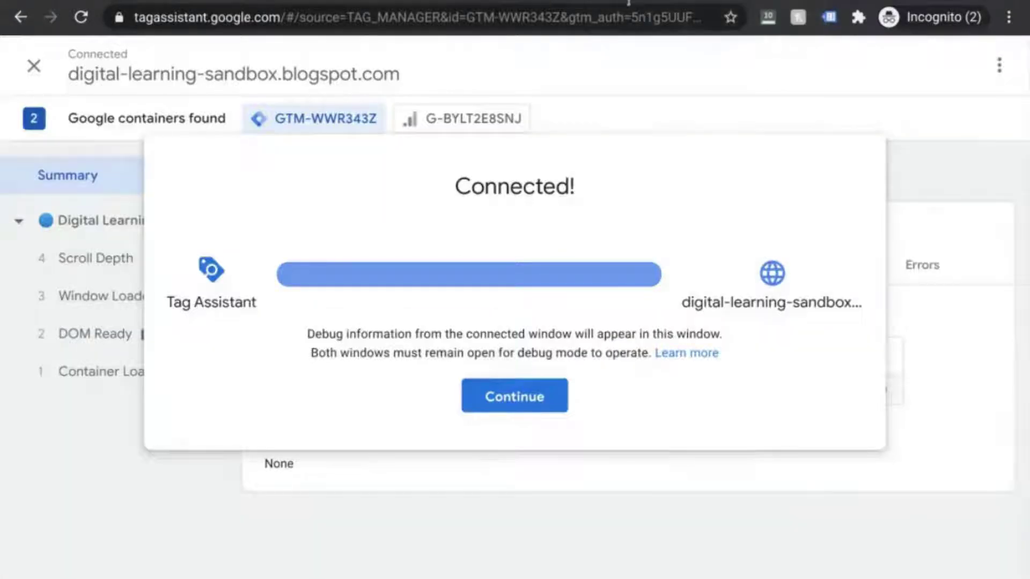
click(515, 396)
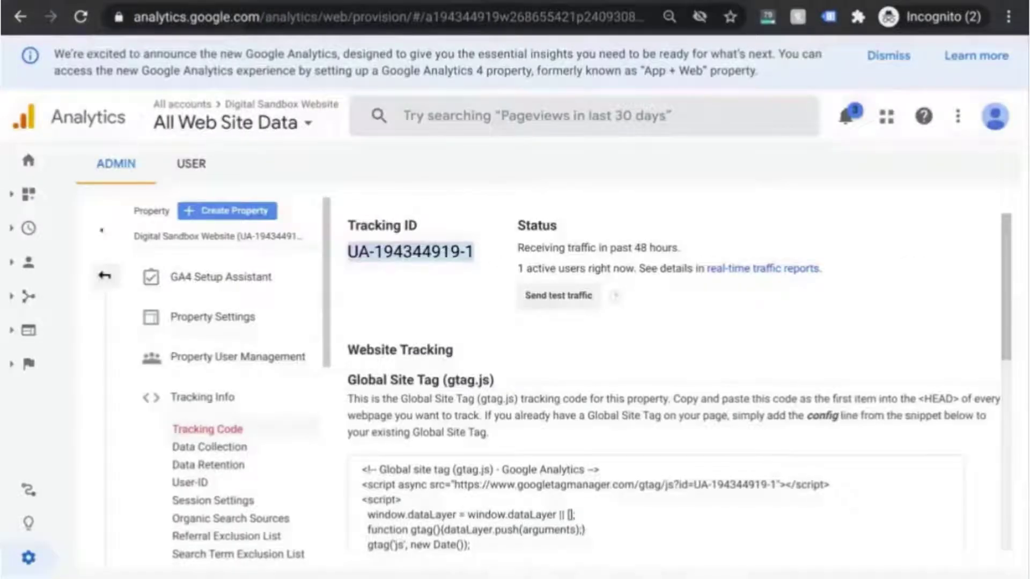
- Check the UA Realtime overview, then switch to the Digital Sandbox Website - GA4 property
click(28, 228)
click(77, 293)
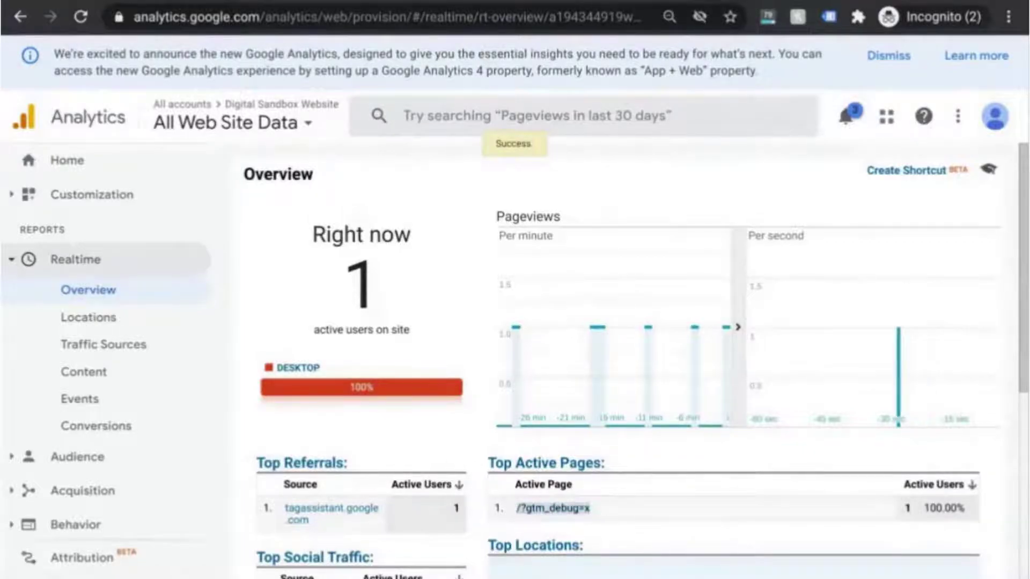
click(244, 119)
click(300, 300)
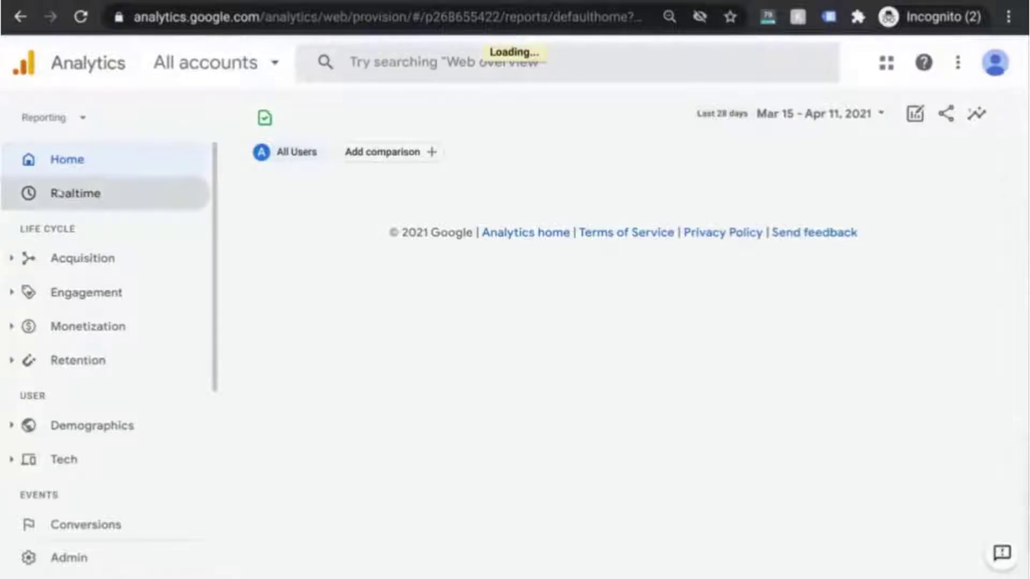
- Scroll through the GA4 Realtime overview to confirm 1 user and 6 page_view events
click(59, 193)
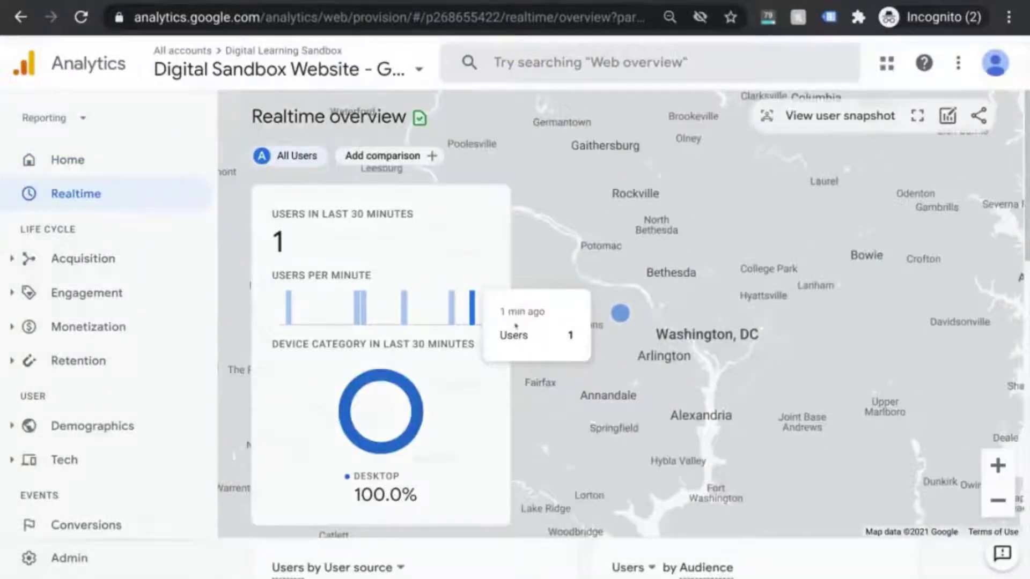
scroll(541, 355, down, 2)
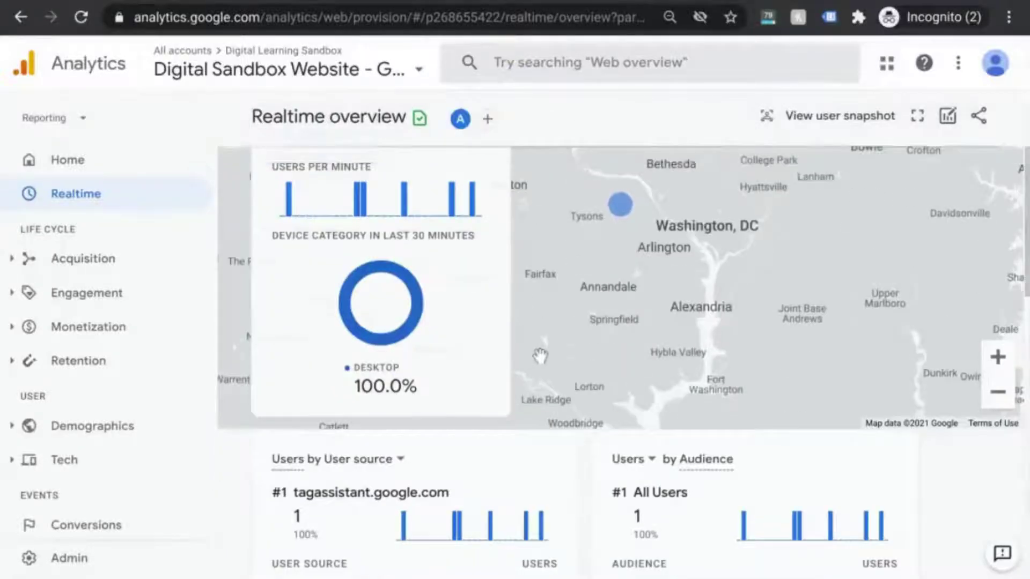
scroll(541, 355, down, 1)
scroll(540, 358, down, 2)
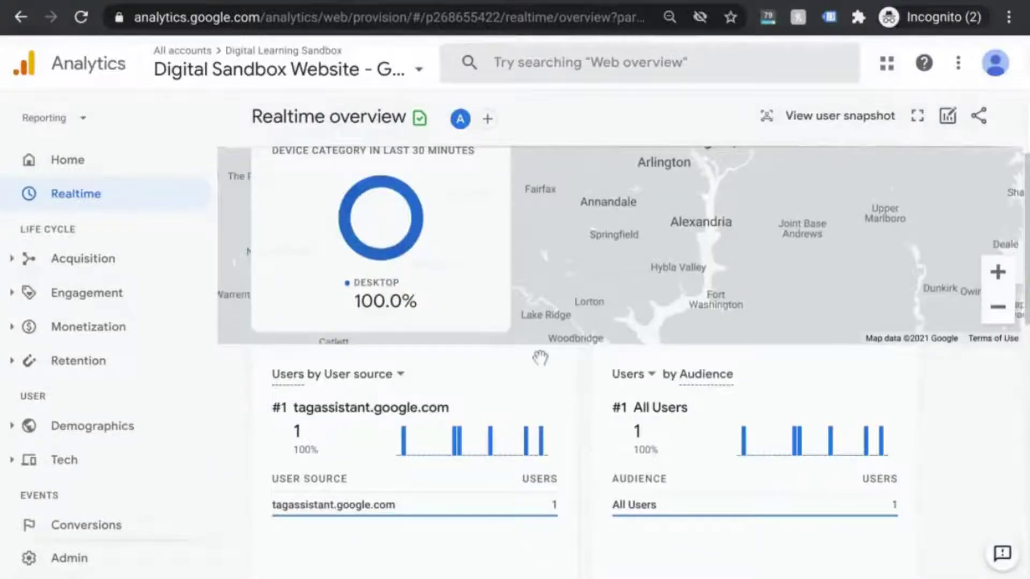
scroll(568, 367, down, 1)
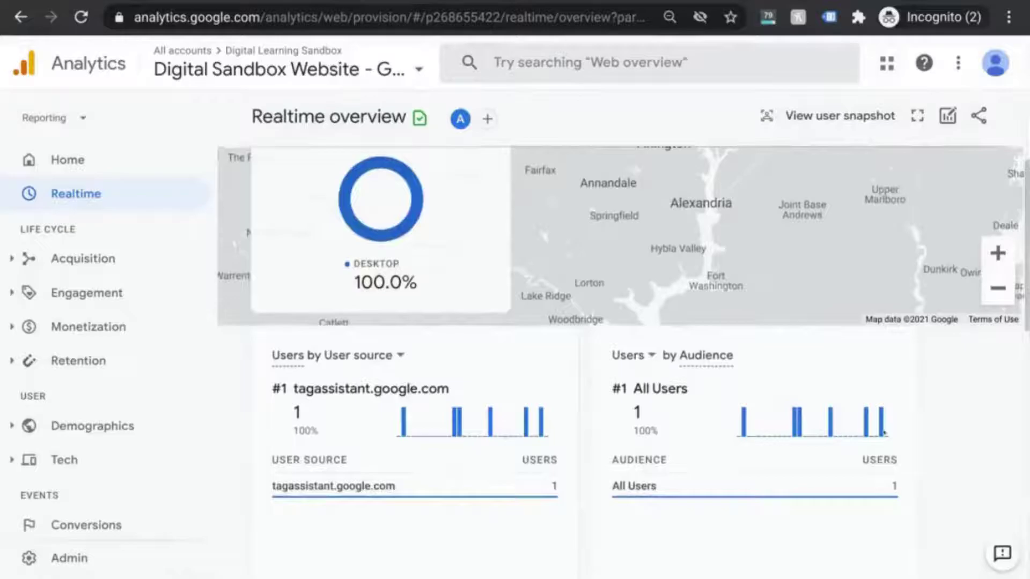
mouse_move(886, 426)
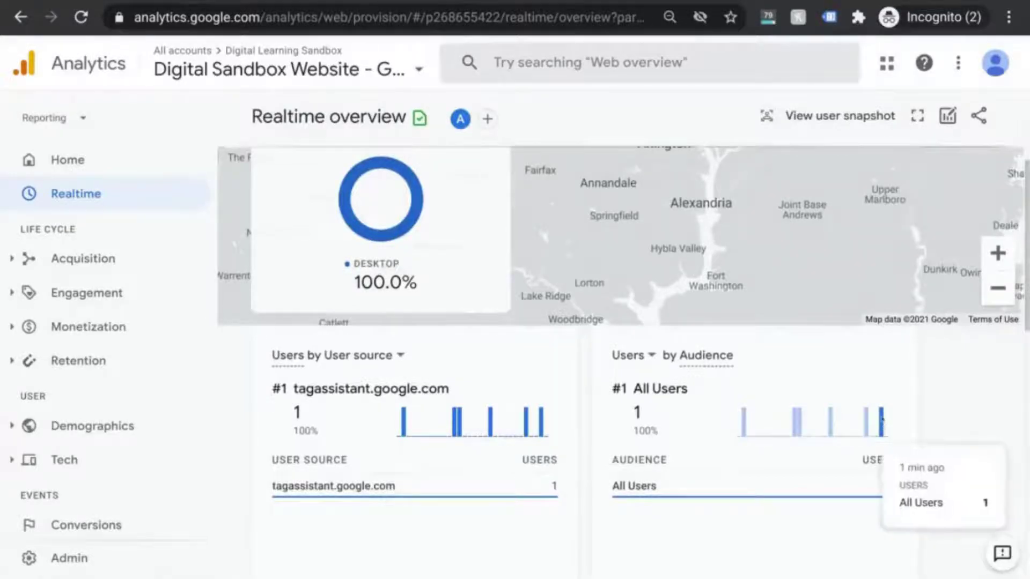
scroll(881, 419, down, 5)
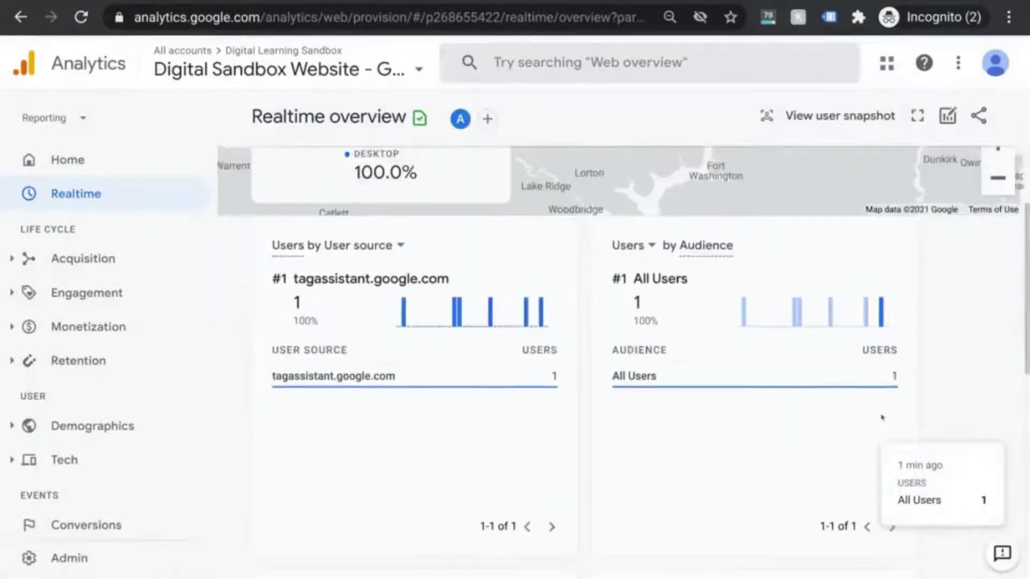
scroll(562, 290, down, 1)
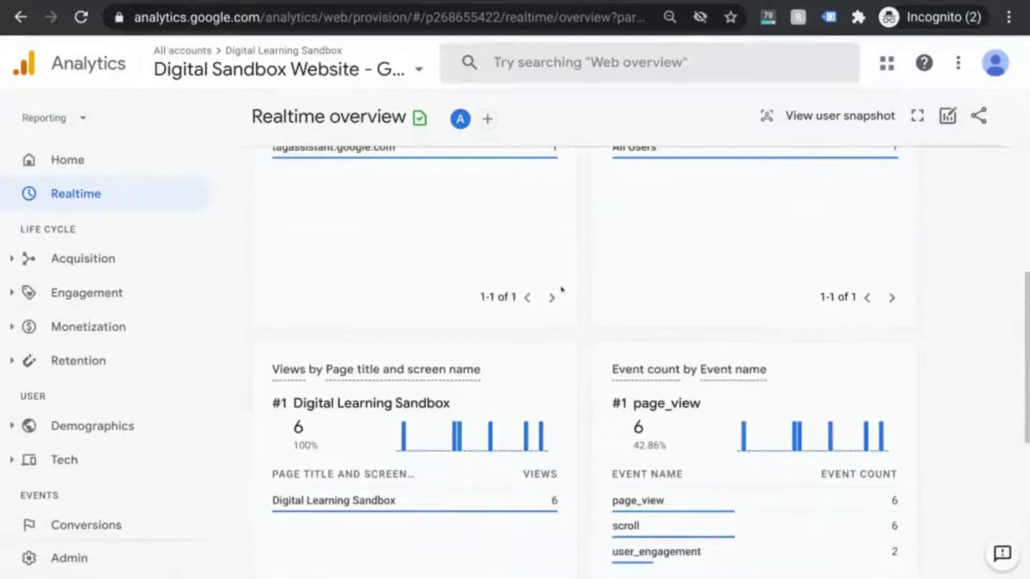
scroll(560, 288, down, 1)
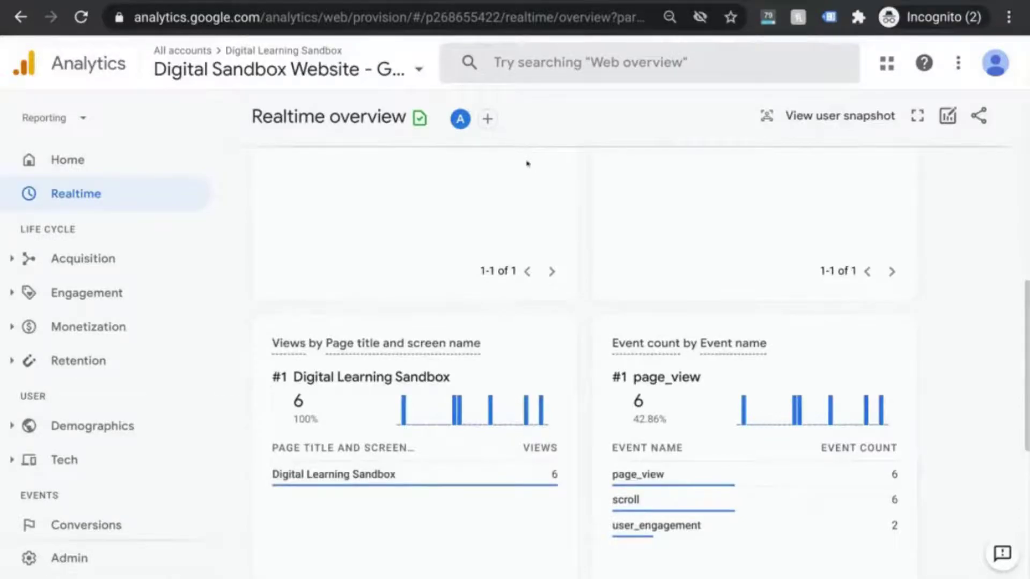
scroll(527, 163, up, 10)
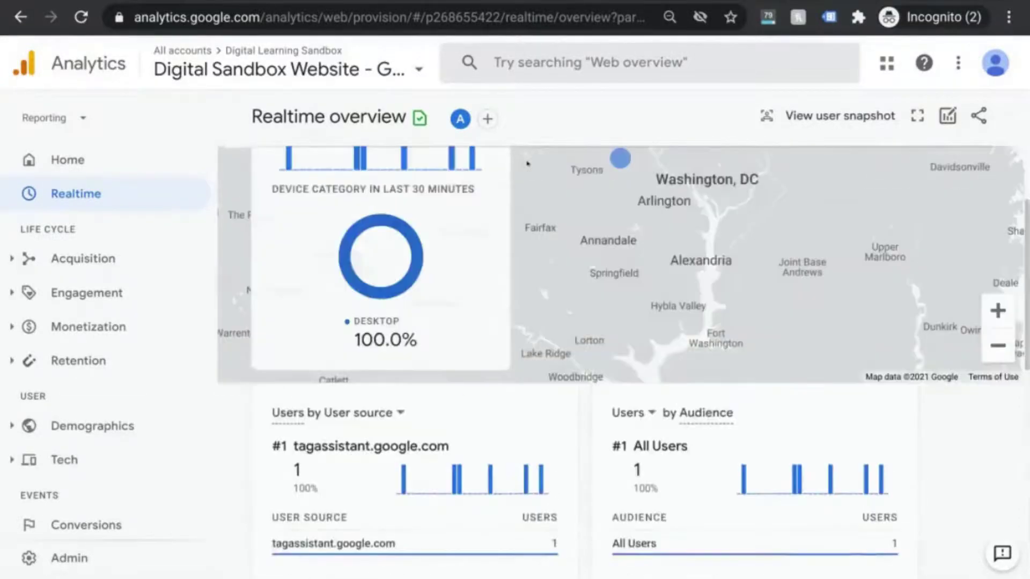
scroll(527, 164, up, 2)
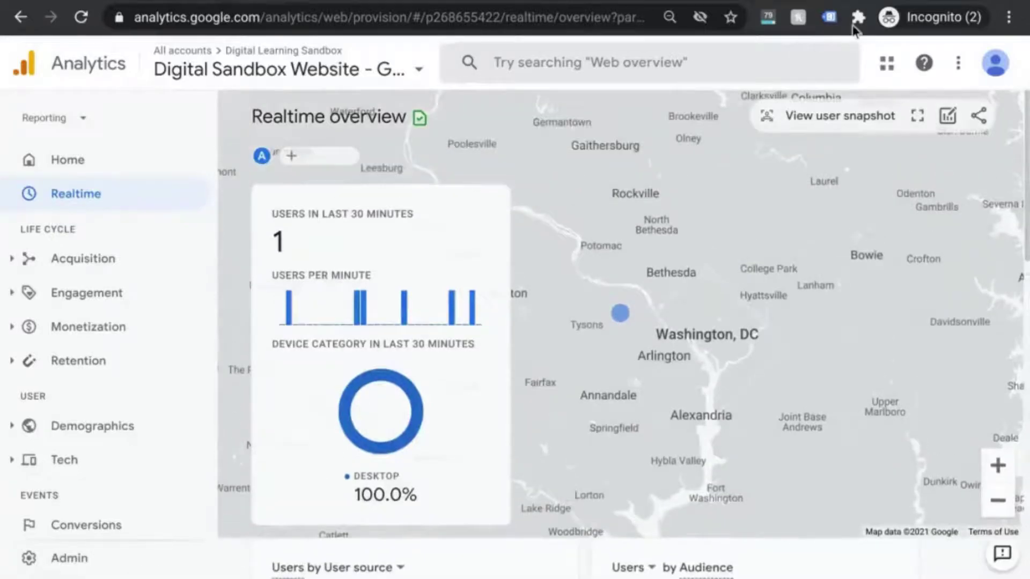